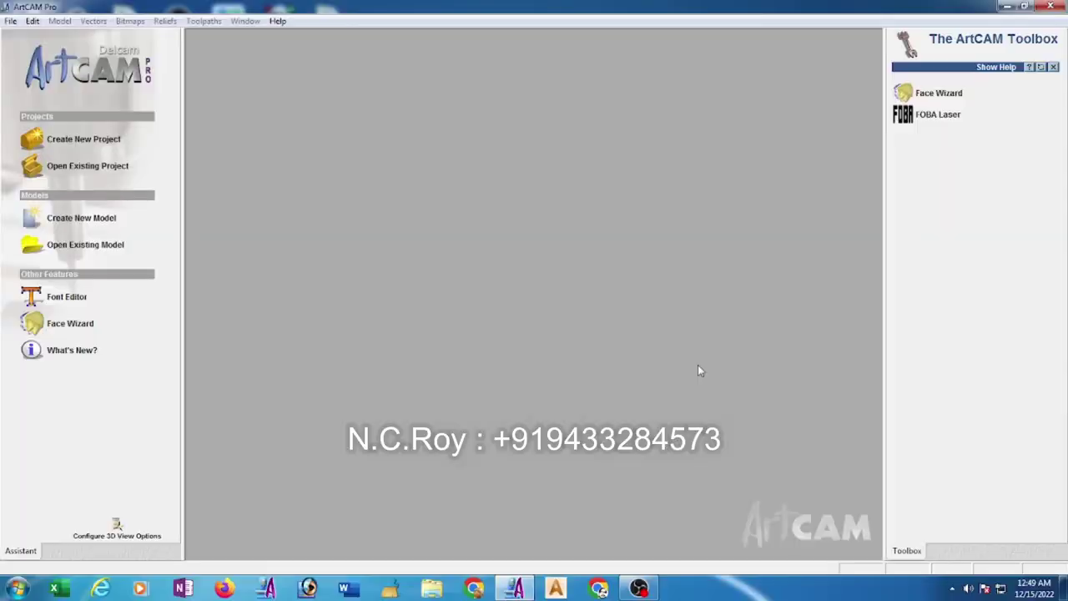
# Create a new model 24 × 24 inches, giving a 609.6 mm square sheet in millimetres
pyautogui.click(61, 222)
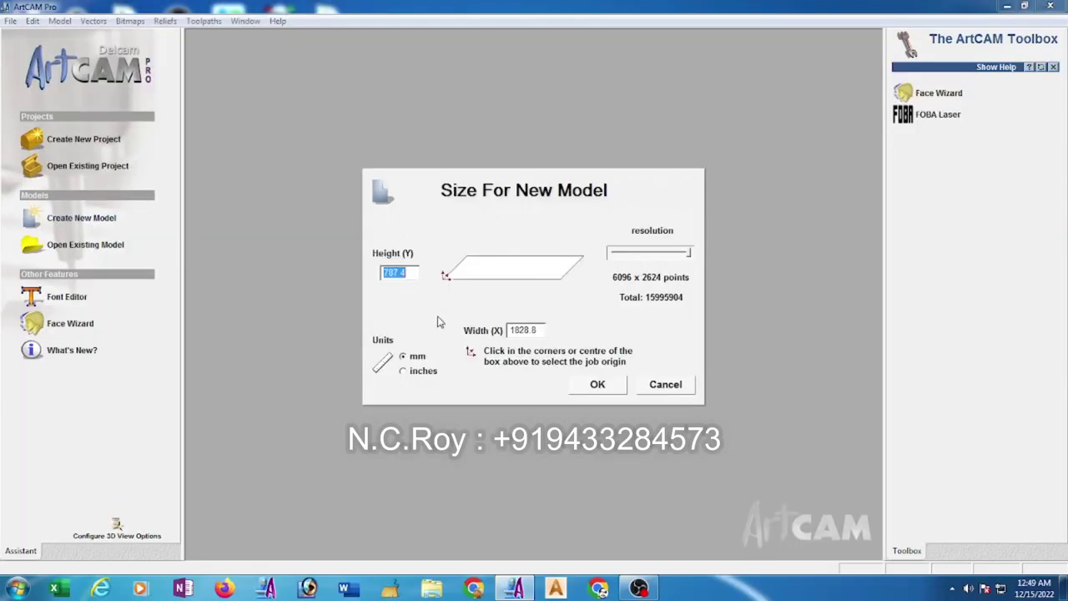
pyautogui.press('Tab')
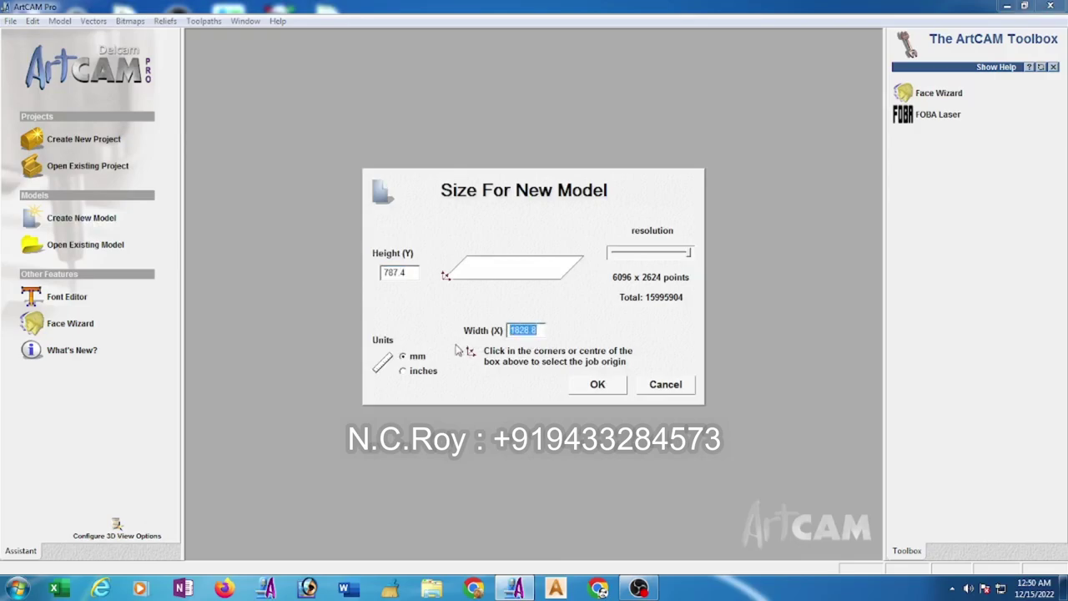
pyautogui.write('2')
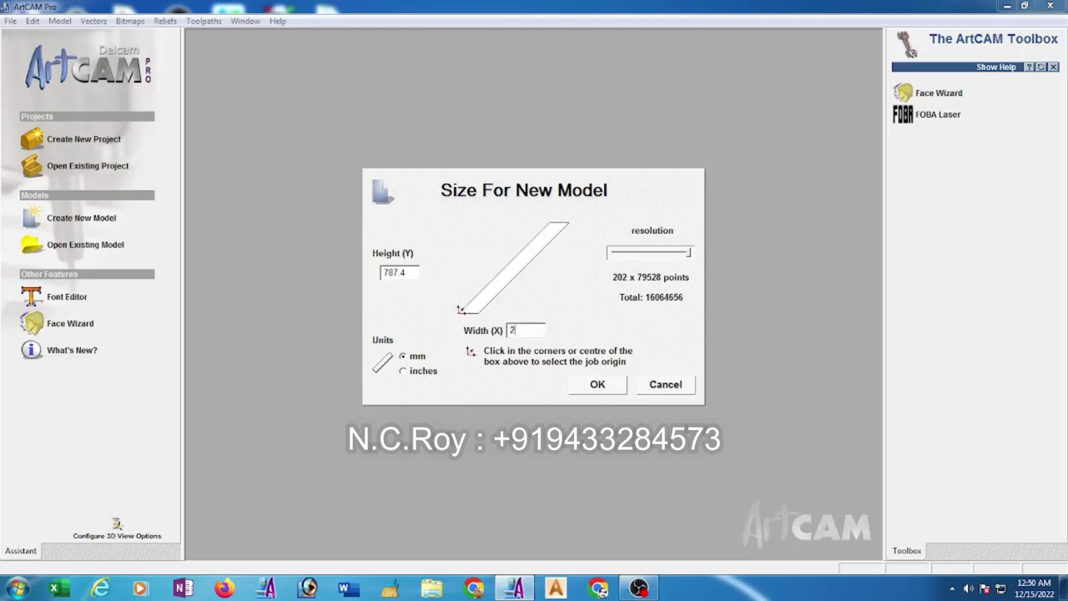
pyautogui.write('4')
pyautogui.click(409, 272)
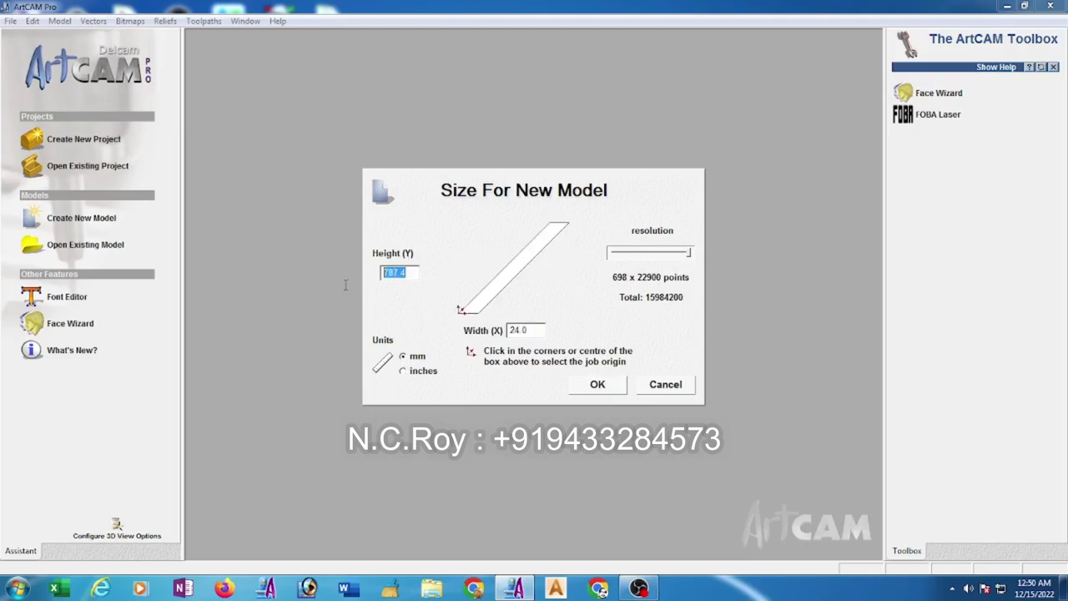
pyautogui.write('24')
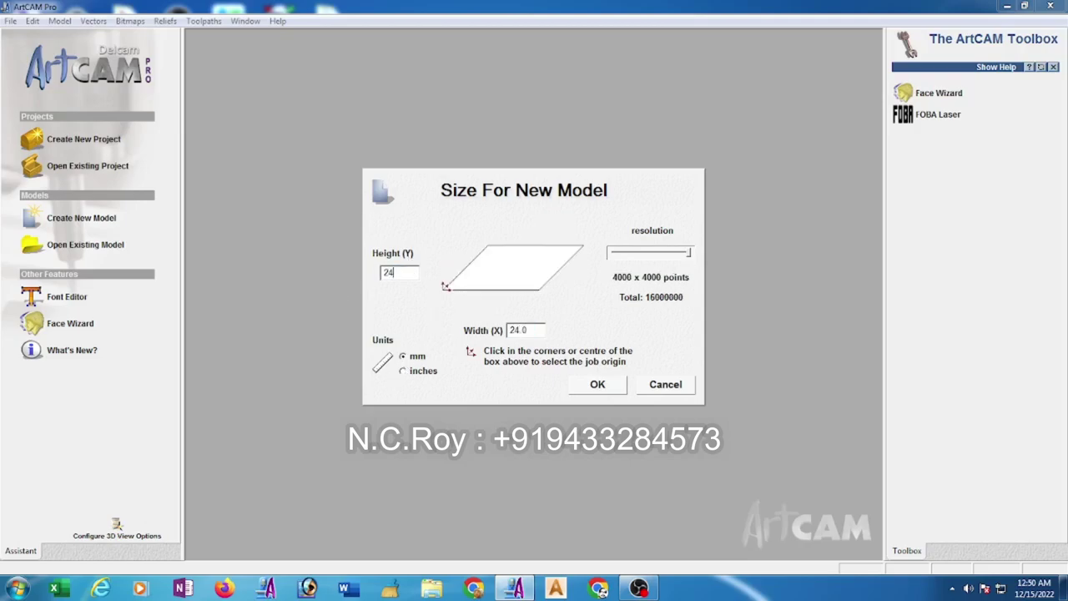
pyautogui.click(404, 372)
pyautogui.click(546, 330)
pyautogui.write('24')
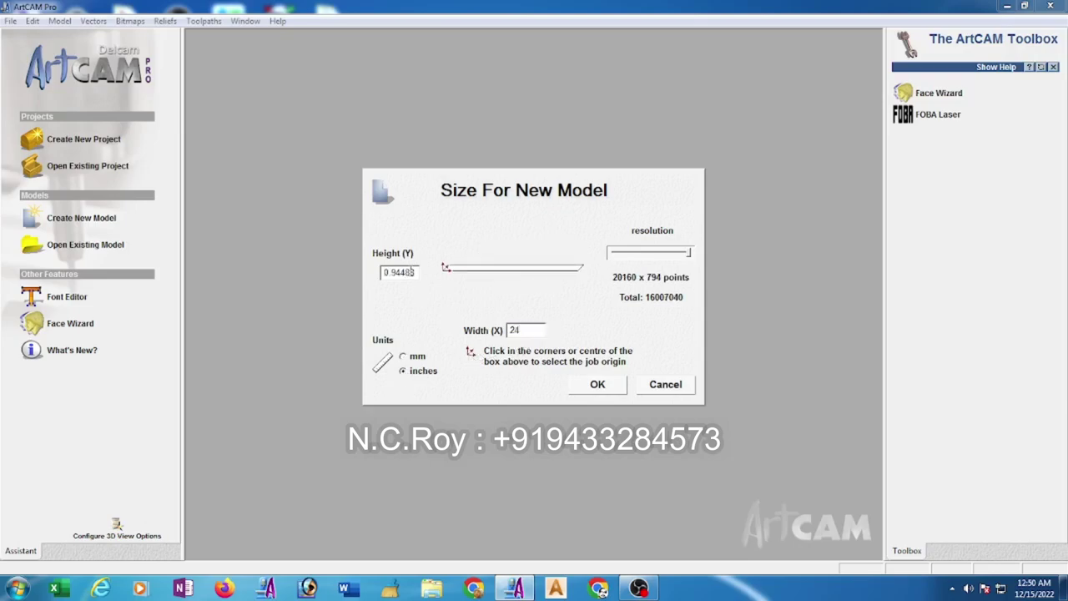
pyautogui.press('Tab')
pyautogui.write('24')
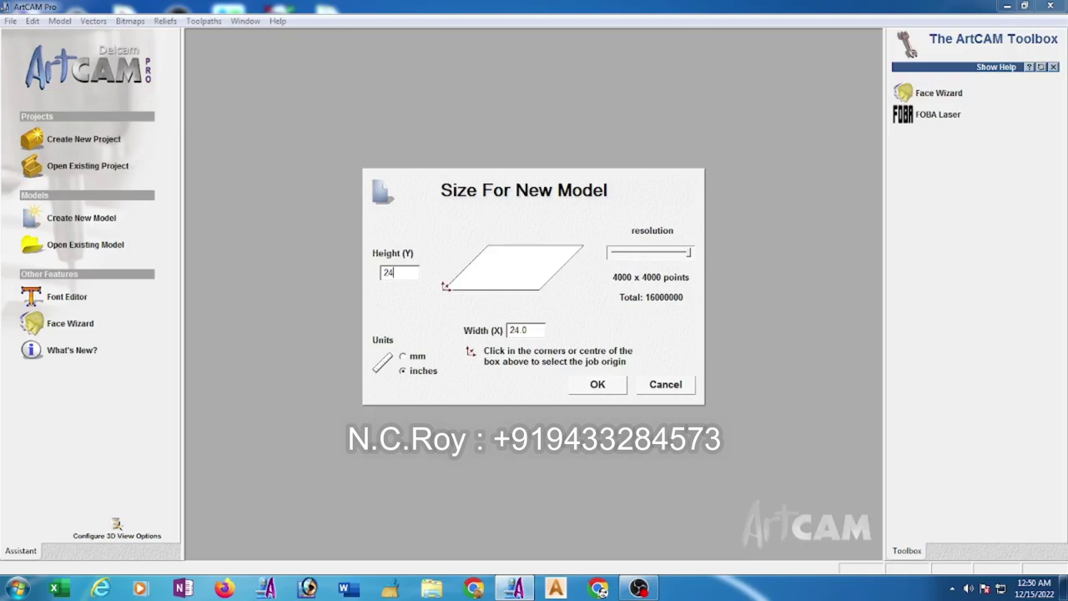
pyautogui.click(402, 356)
pyautogui.click(597, 385)
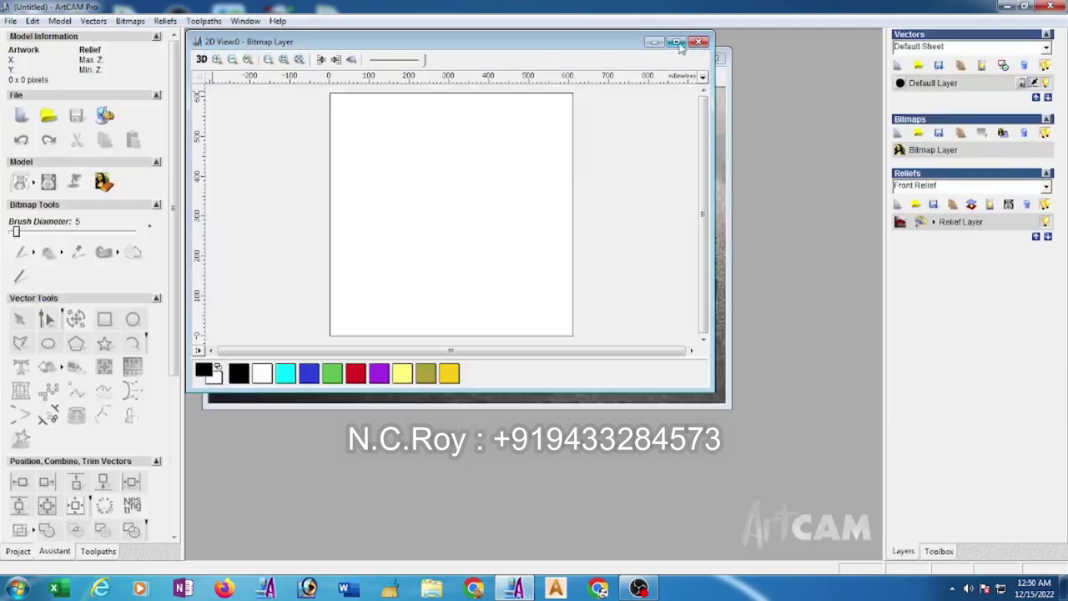
# Maximize the 2D view and draw a 609.6 × 609.6 mm rectangle covering the whole sheet
pyautogui.click(677, 42)
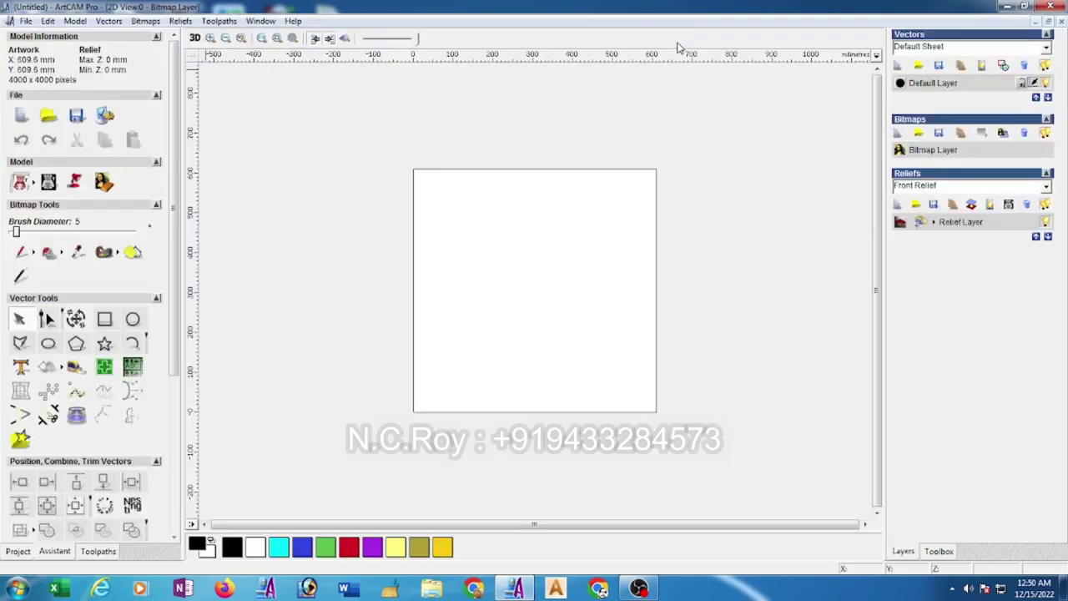
pyautogui.click(104, 319)
pyautogui.moveTo(436, 207); pyautogui.dragTo(631, 397)
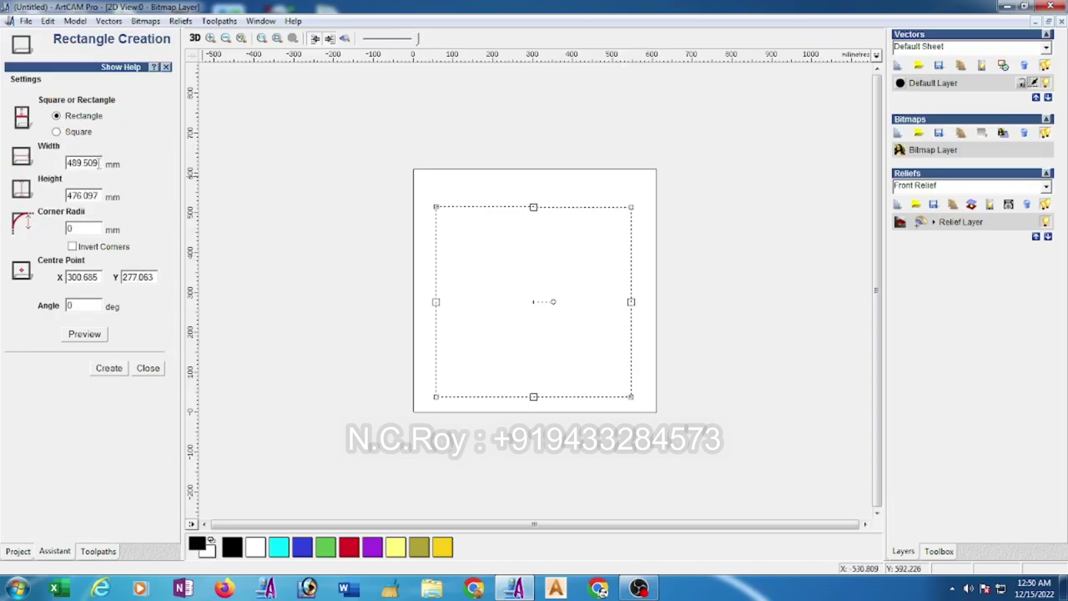
pyautogui.moveTo(98, 163); pyautogui.dragTo(22, 167)
pyautogui.write('609.6')
pyautogui.moveTo(106, 195); pyautogui.dragTo(31, 209)
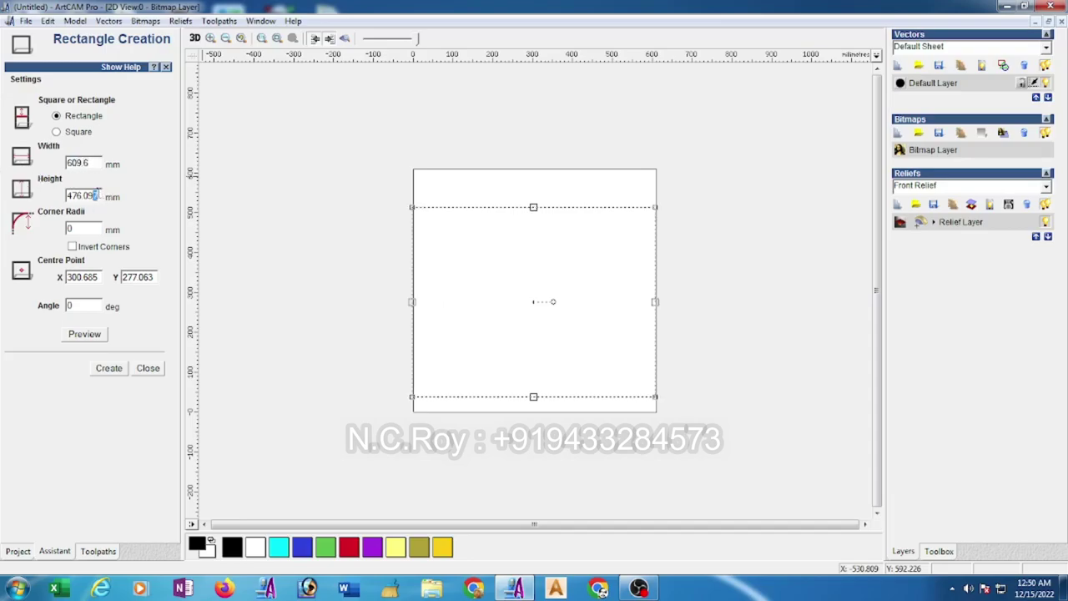
pyautogui.write('6')
pyautogui.click(97, 371)
pyautogui.click(144, 369)
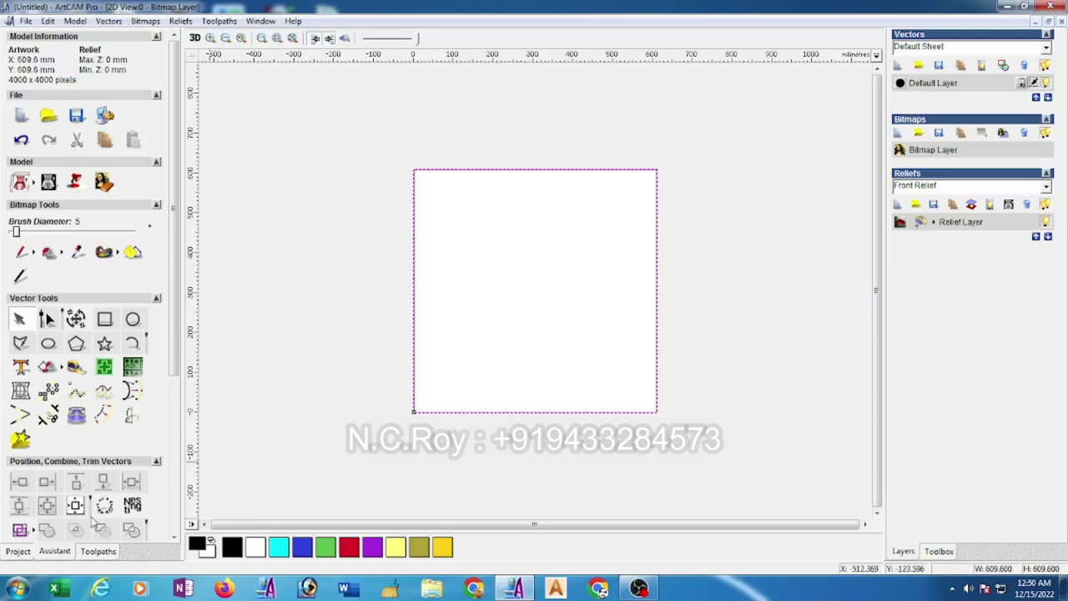
pyautogui.click(17, 588)
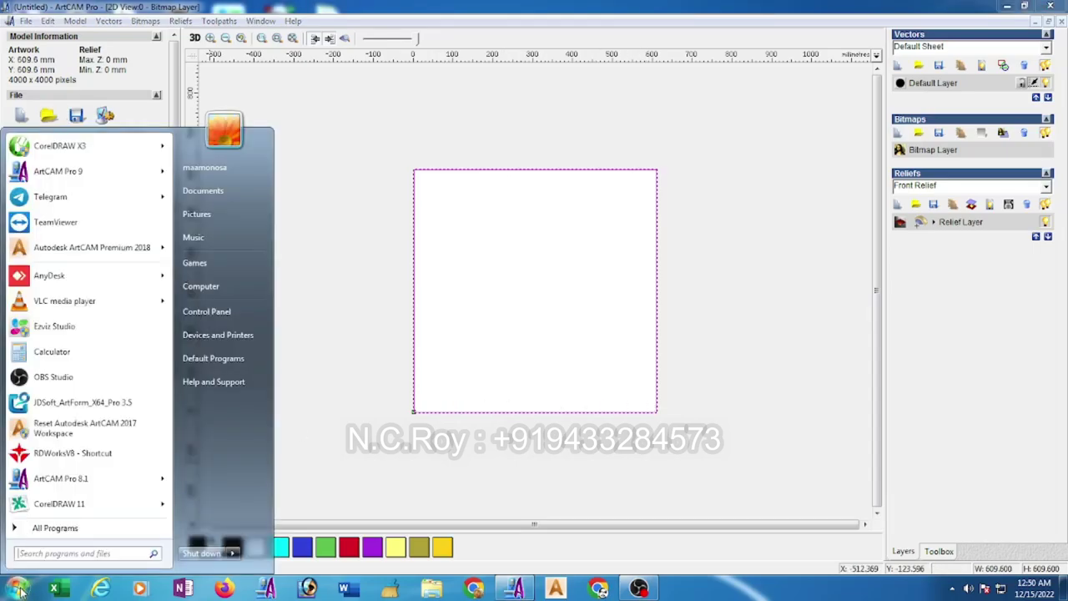
pyautogui.click(52, 353)
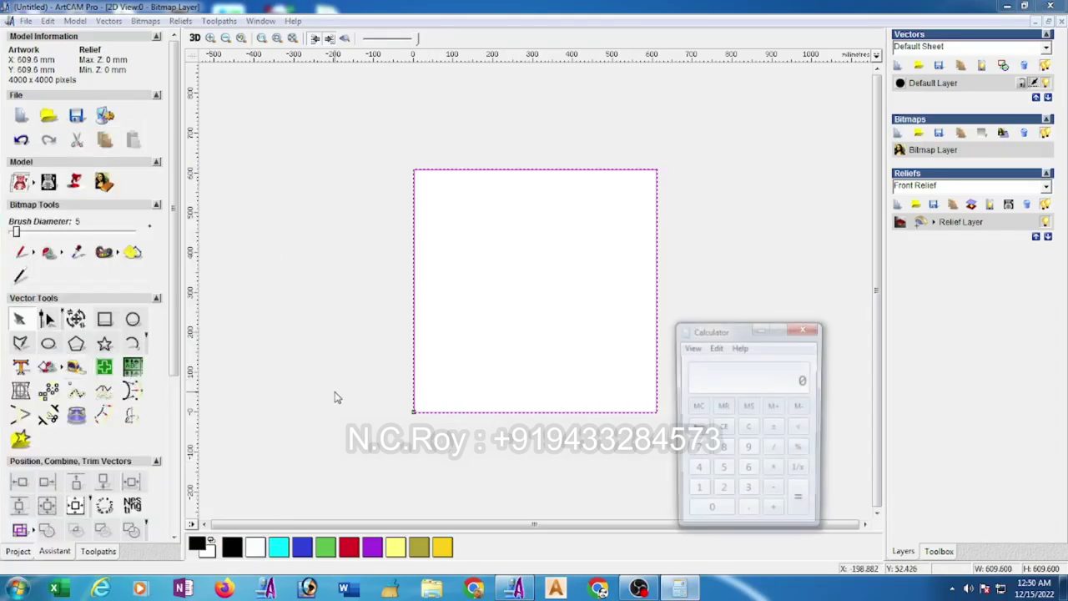
pyautogui.click(748, 472)
pyautogui.click(710, 513)
pyautogui.click(748, 449)
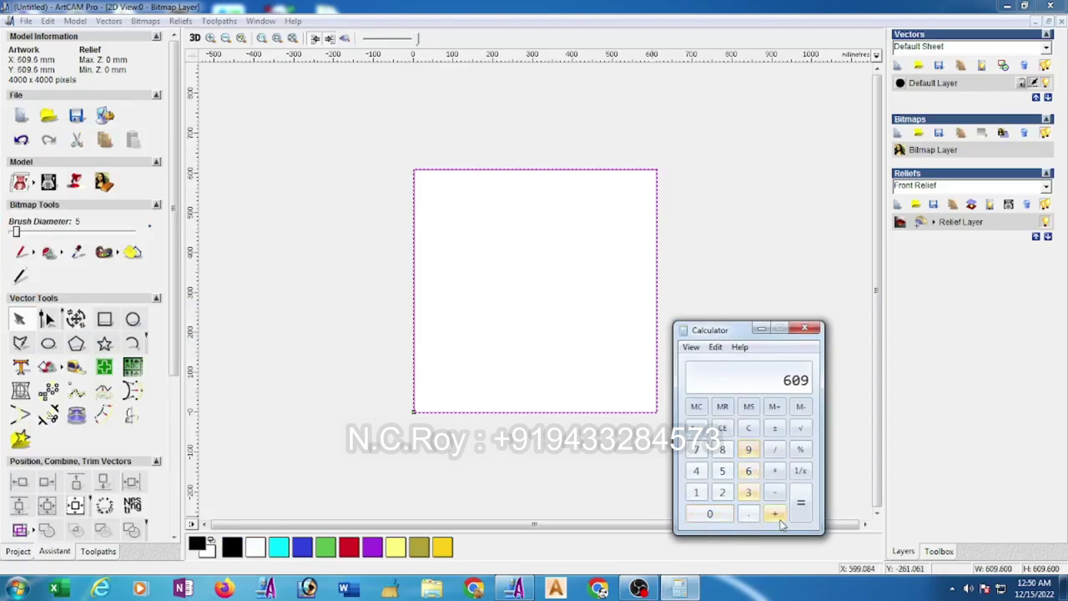
pyautogui.click(749, 513)
pyautogui.click(749, 471)
pyautogui.click(774, 449)
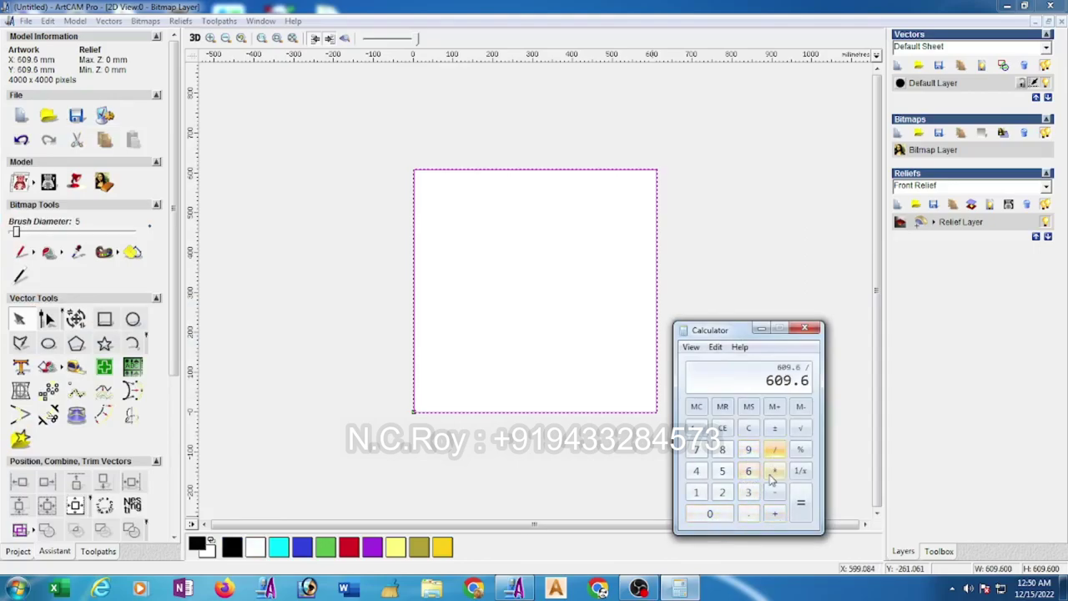
pyautogui.click(697, 471)
pyautogui.click(801, 503)
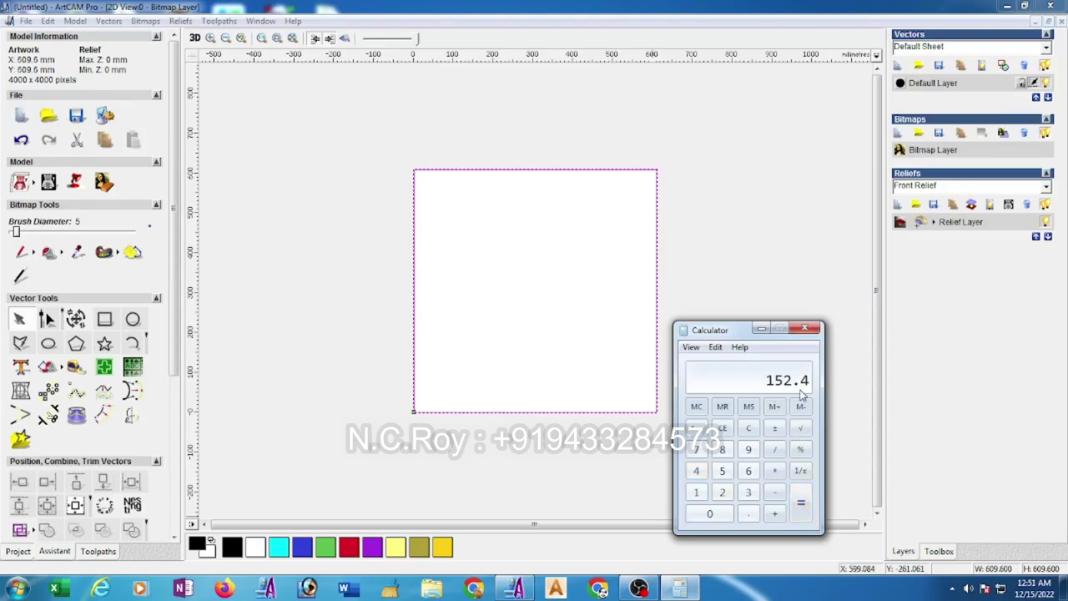
pyautogui.click(804, 328)
pyautogui.click(104, 319)
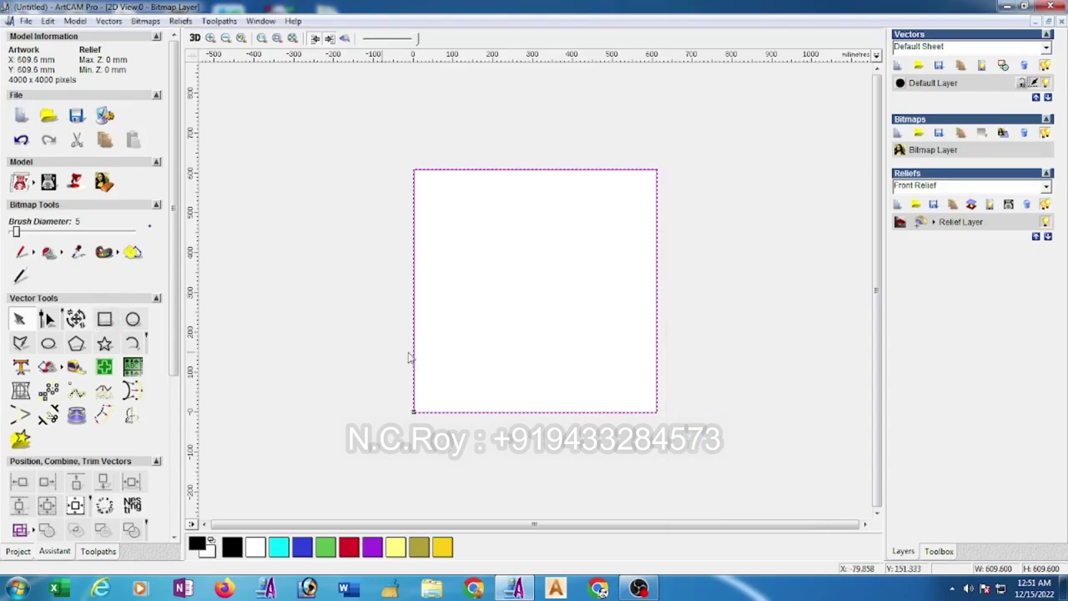
# Draw a 152.4 × 152.4 mm square near the sheet's lower-left corner
pyautogui.moveTo(438, 332); pyautogui.dragTo(505, 390)
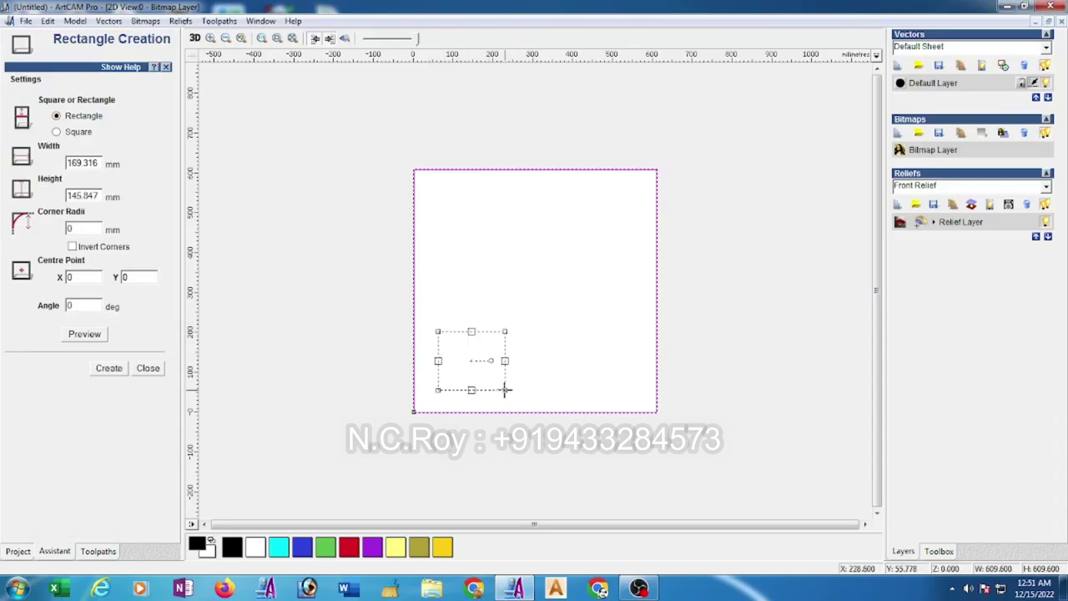
pyautogui.click(56, 132)
pyautogui.doubleClick(101, 196)
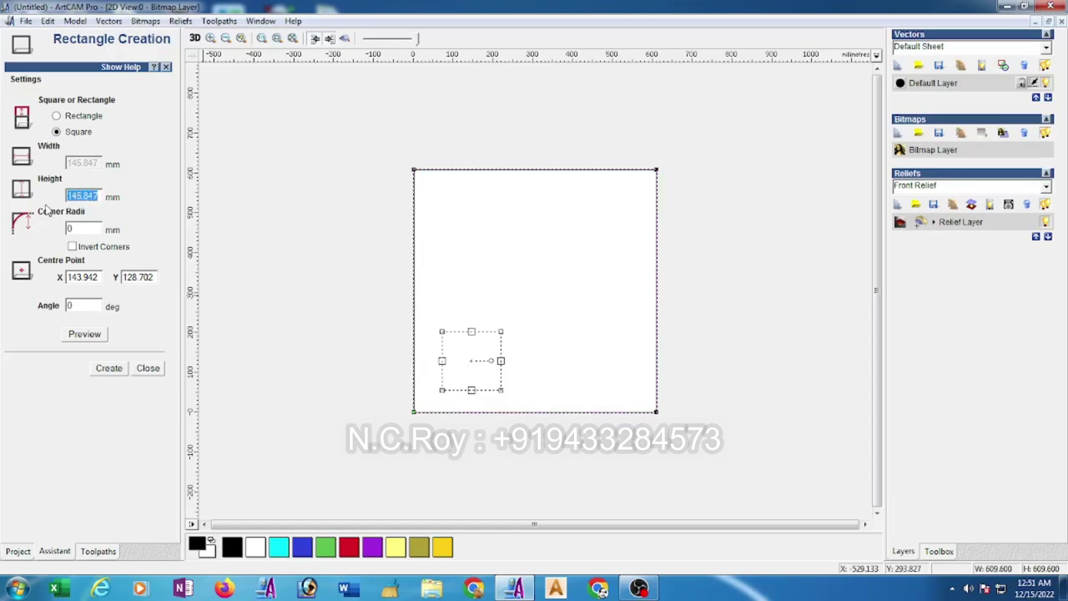
pyautogui.write('152.4')
pyautogui.click(108, 368)
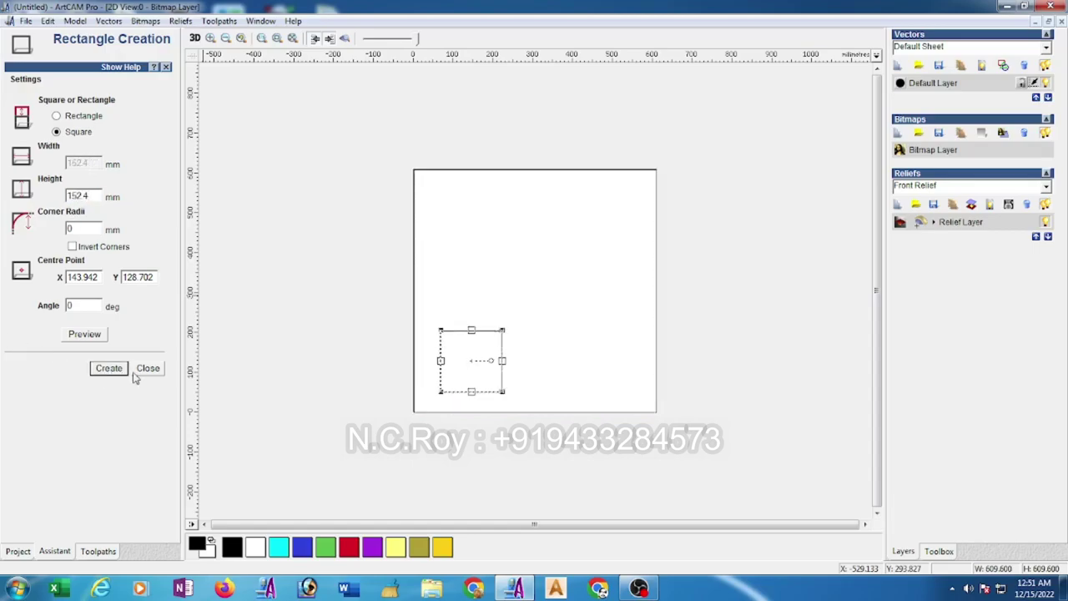
pyautogui.click(147, 368)
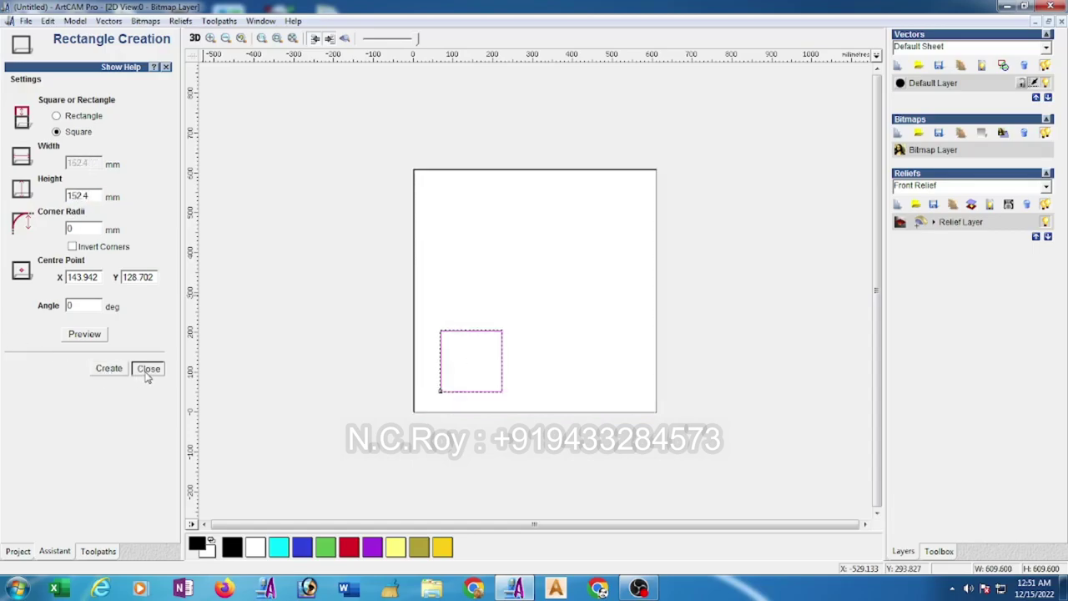
# Align the square to the sheet's left and bottom edges, then deselect the page outline
pyautogui.keyDown('shift'); pyautogui.click(516, 412); pyautogui.keyUp('shift')
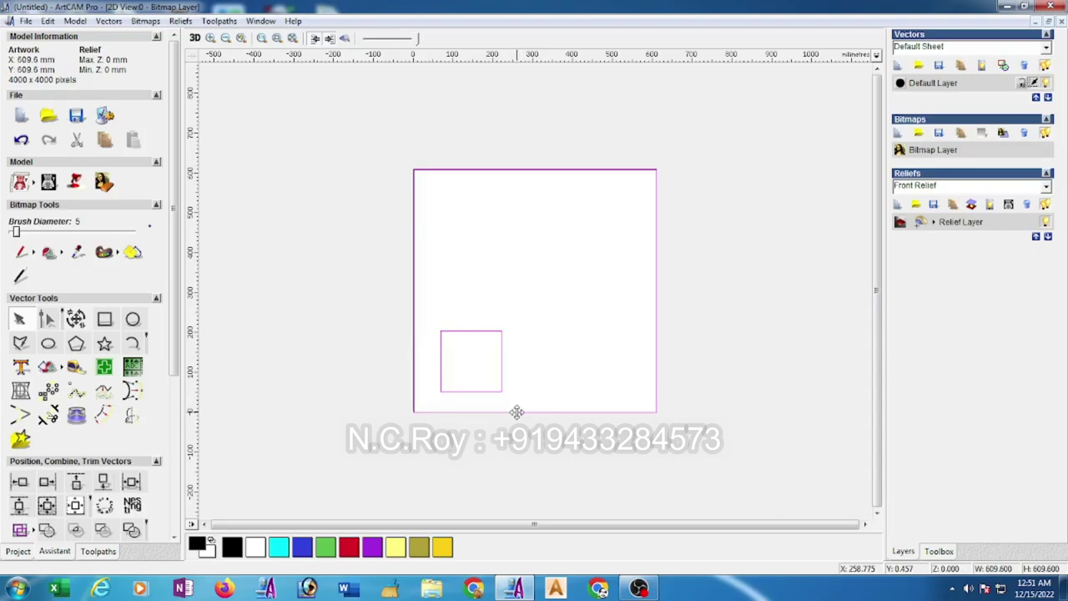
pyautogui.moveTo(174, 353); pyautogui.dragTo(167, 517)
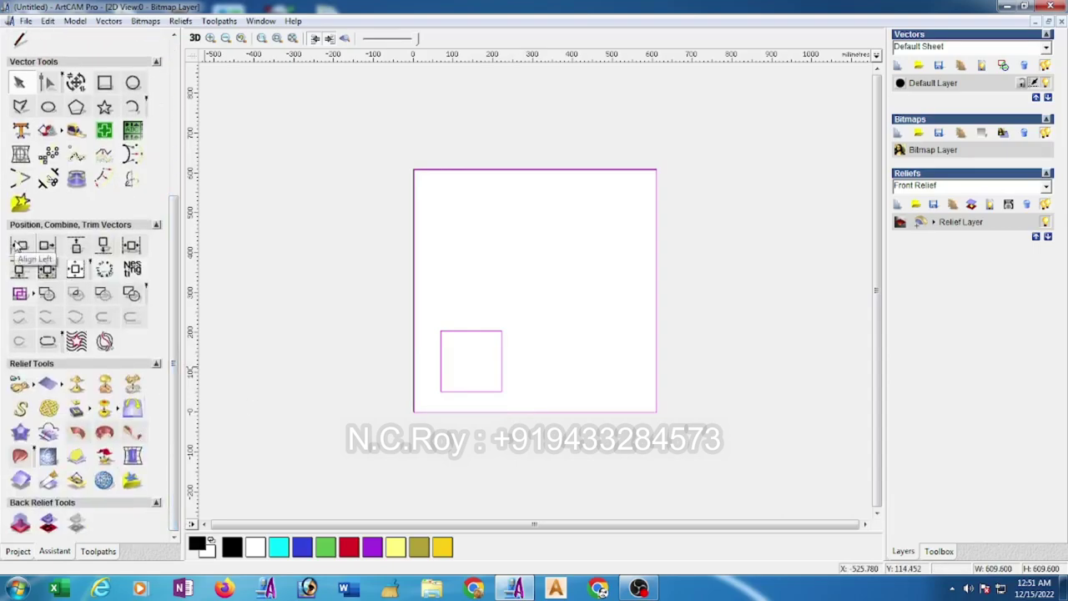
pyautogui.click(17, 247)
pyautogui.click(104, 249)
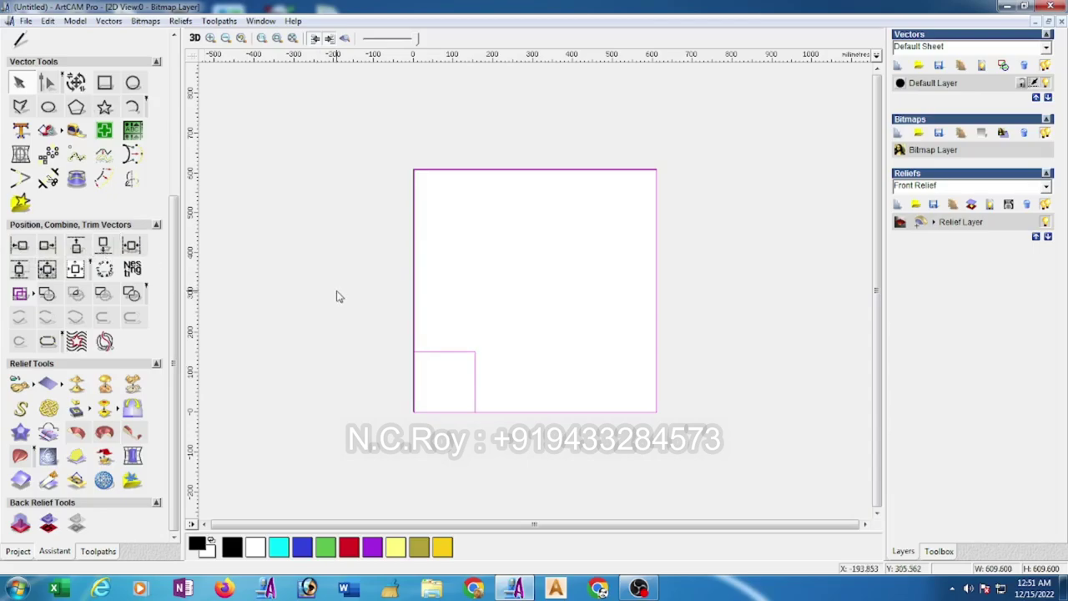
pyautogui.click(331, 322)
pyautogui.scroll(2, 489, 410)
pyautogui.scroll(-2, 500, 375)
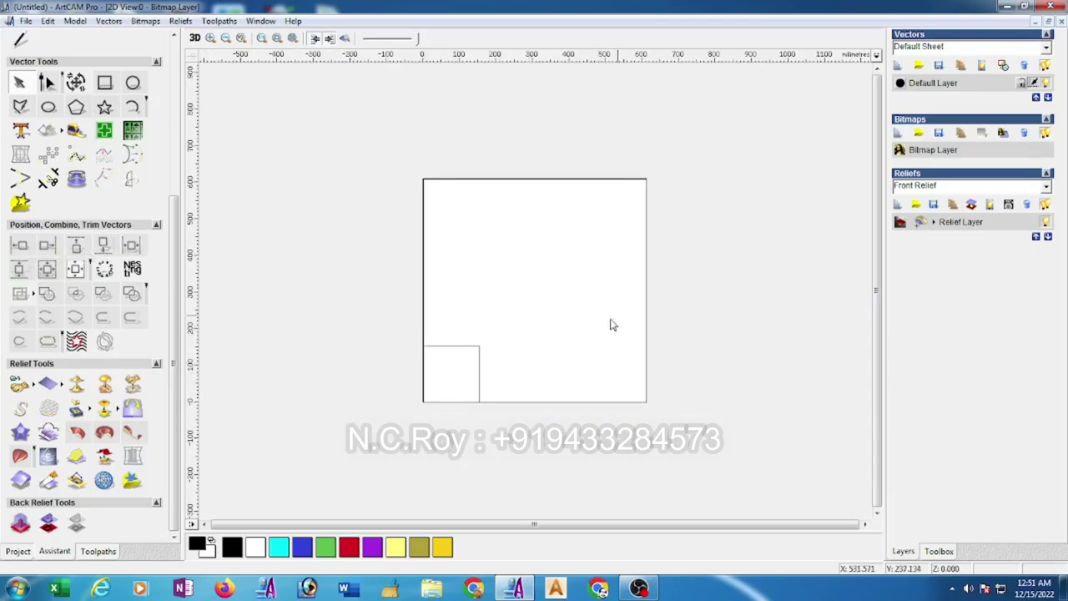
pyautogui.click(647, 307)
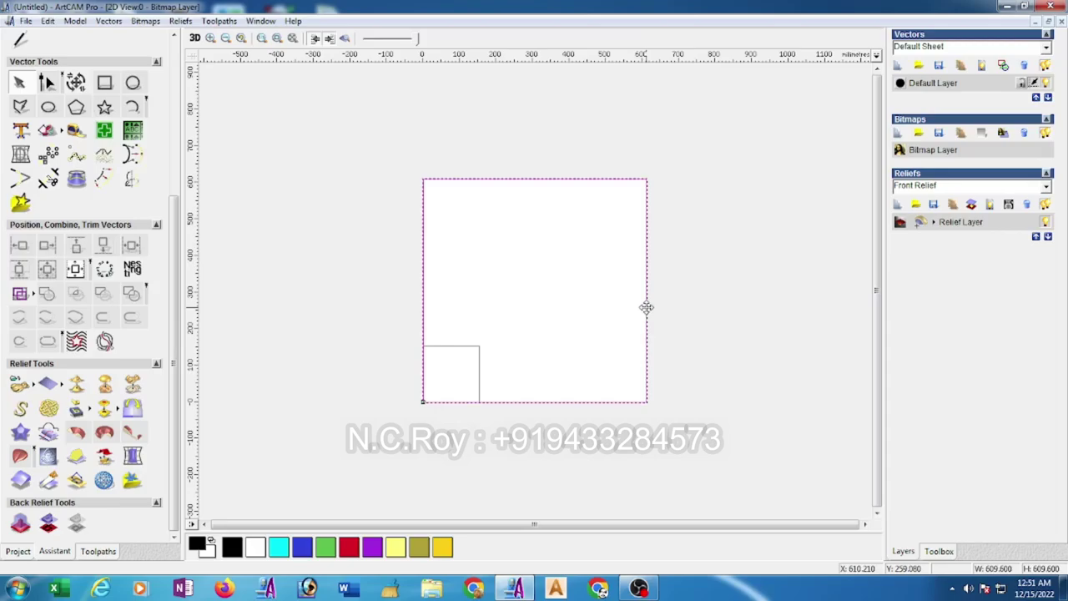
pyautogui.click(649, 309)
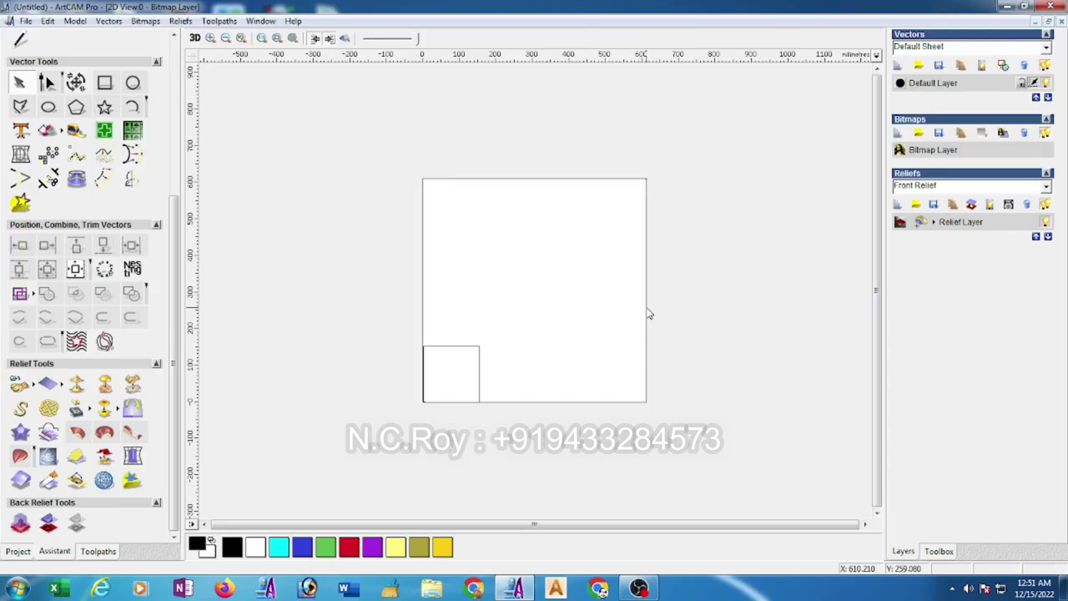
# Mirror copies of the square to the right to form a bottom row of four squares
pyautogui.click(480, 388)
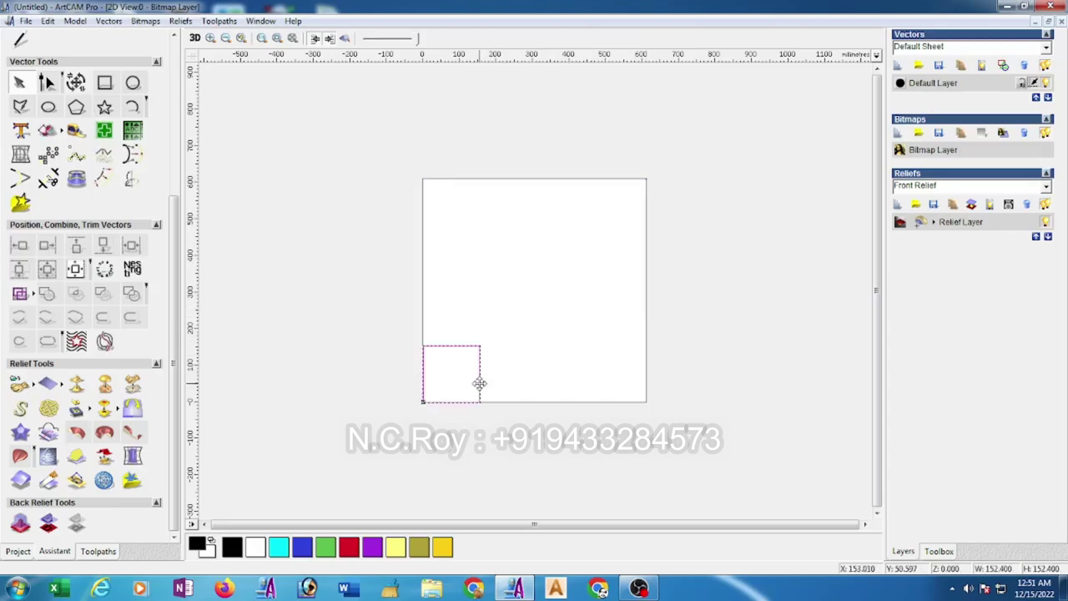
pyautogui.click(130, 182)
pyautogui.click(131, 185)
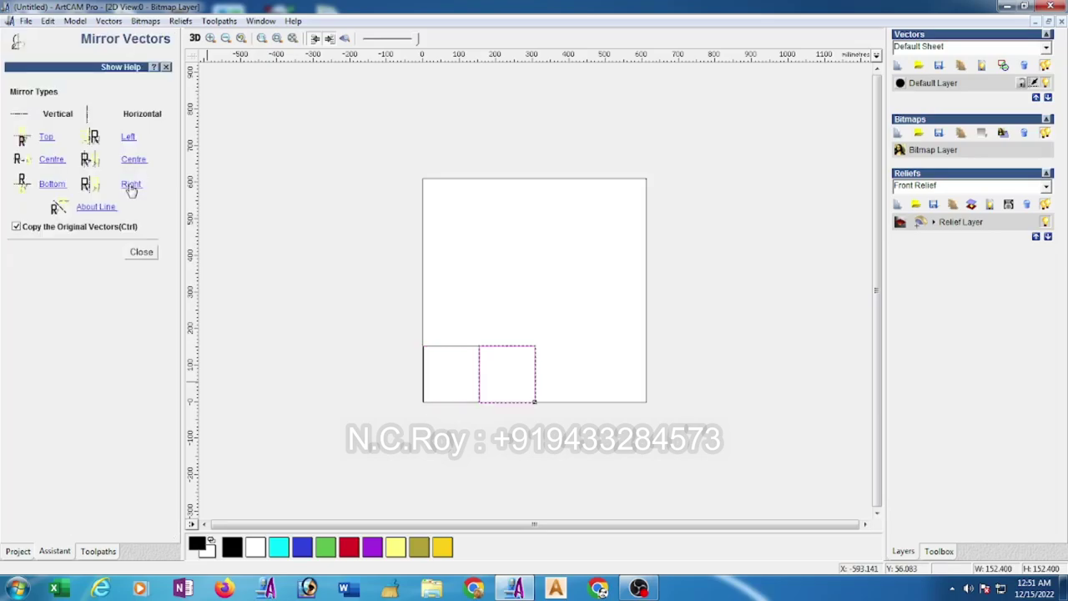
pyautogui.click(131, 185)
pyautogui.click(131, 185)
# Mirror the bottom row upward three times to complete the 4 × 4 grid
pyautogui.moveTo(359, 316); pyautogui.dragTo(718, 482)
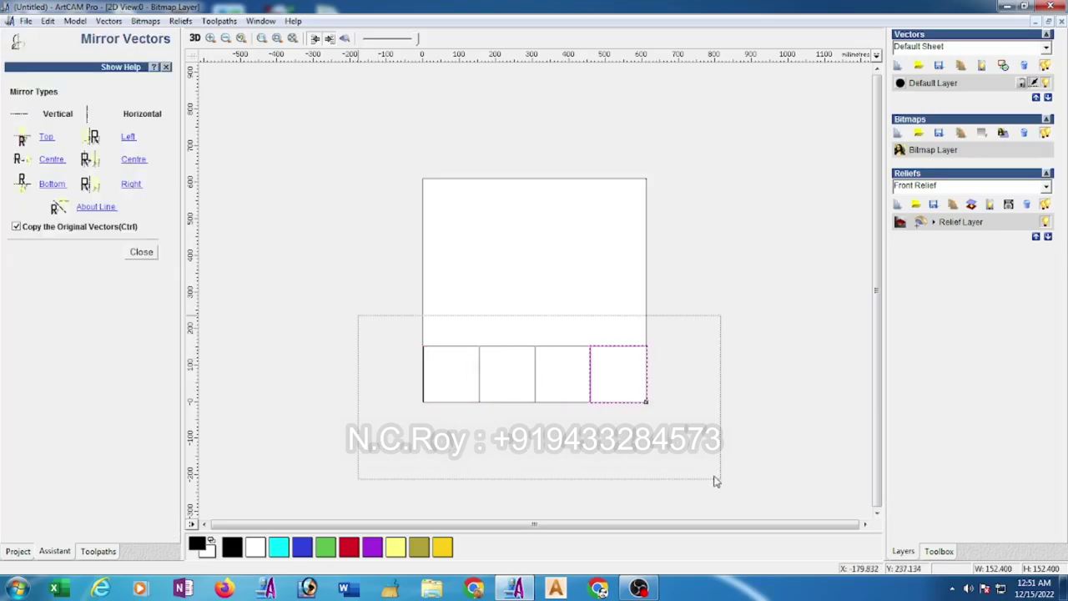
pyautogui.click(46, 138)
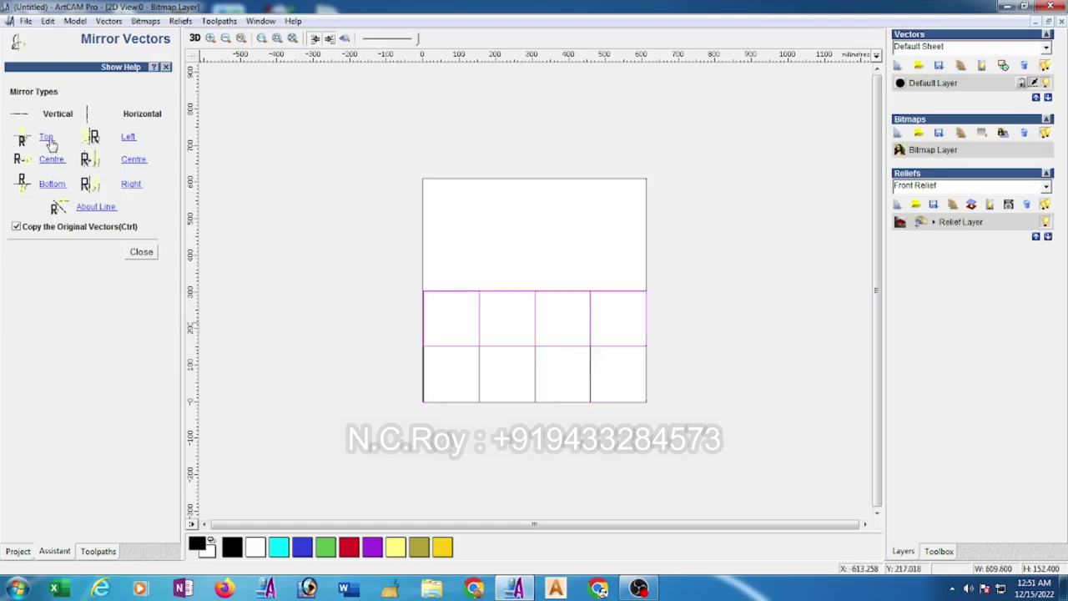
pyautogui.click(47, 140)
pyautogui.click(48, 140)
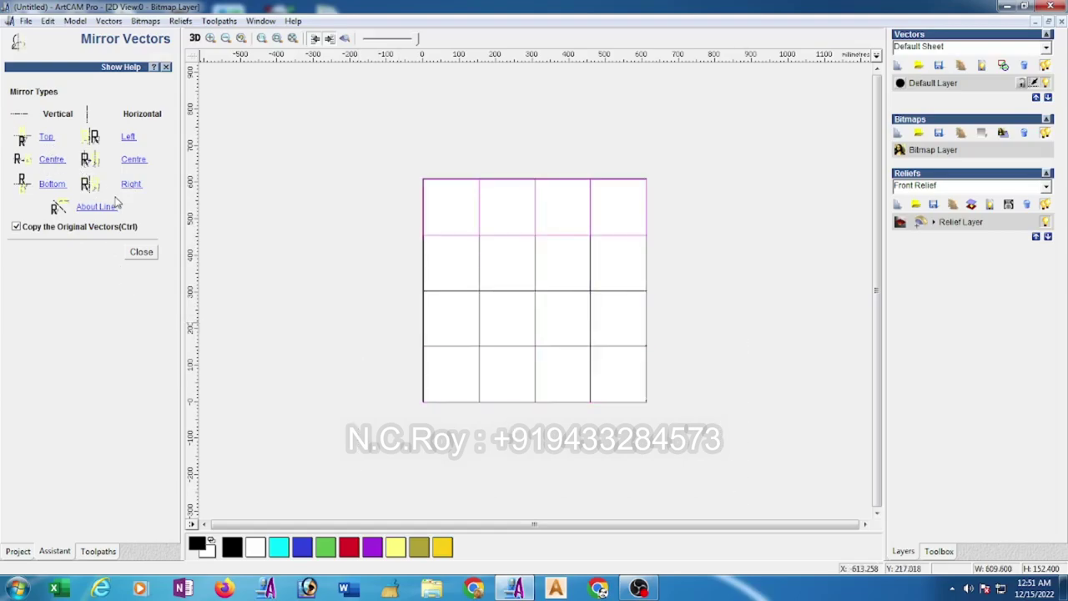
pyautogui.click(141, 252)
pyautogui.click(414, 389)
pyautogui.scroll(1, 470, 374)
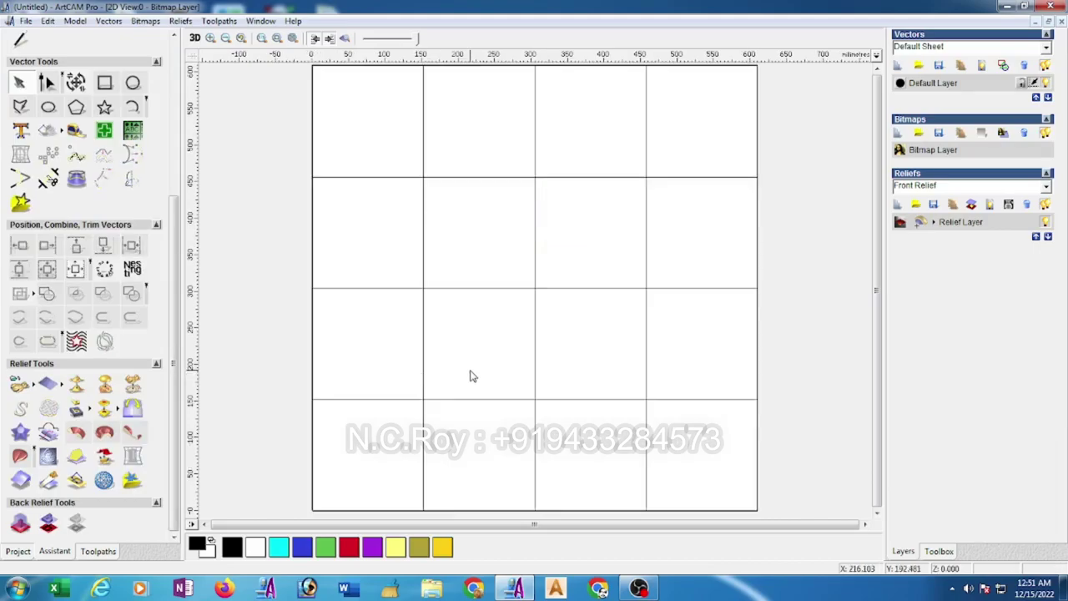
pyautogui.scroll(-1, 400, 417)
pyautogui.scroll(1, 442, 381)
pyautogui.scroll(1, 281, 417)
pyautogui.scroll(-1, 325, 419)
# Draw a long thin rectangle about 64 mm wide inside the bottom-left tile
pyautogui.click(103, 86)
pyautogui.moveTo(346, 438); pyautogui.dragTo(392, 439)
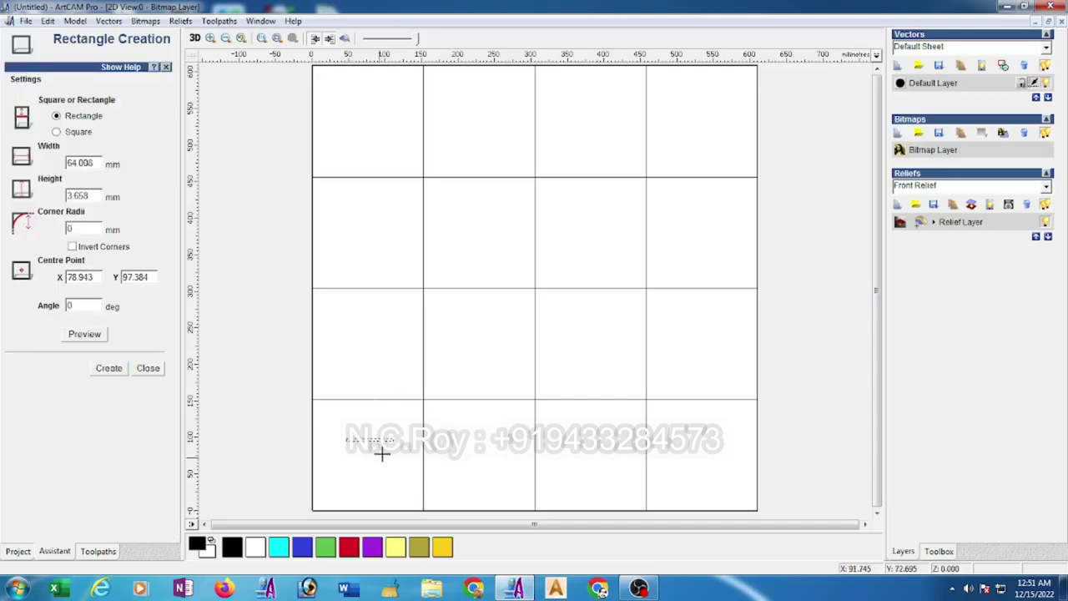
pyautogui.click(117, 368)
pyautogui.click(148, 368)
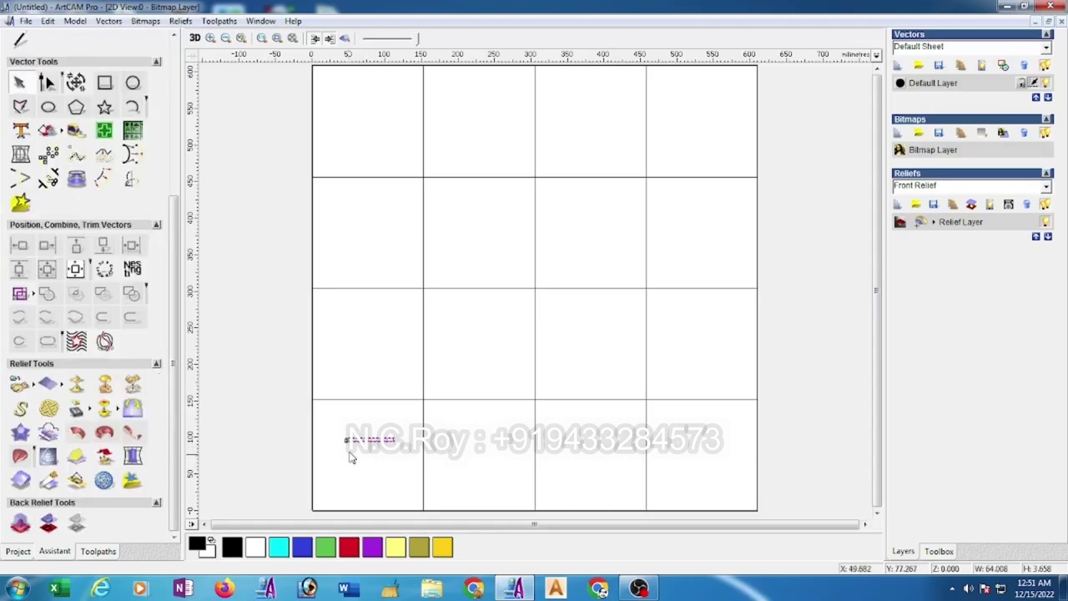
pyautogui.scroll(2, 369, 394)
pyautogui.scroll(2, 410, 279)
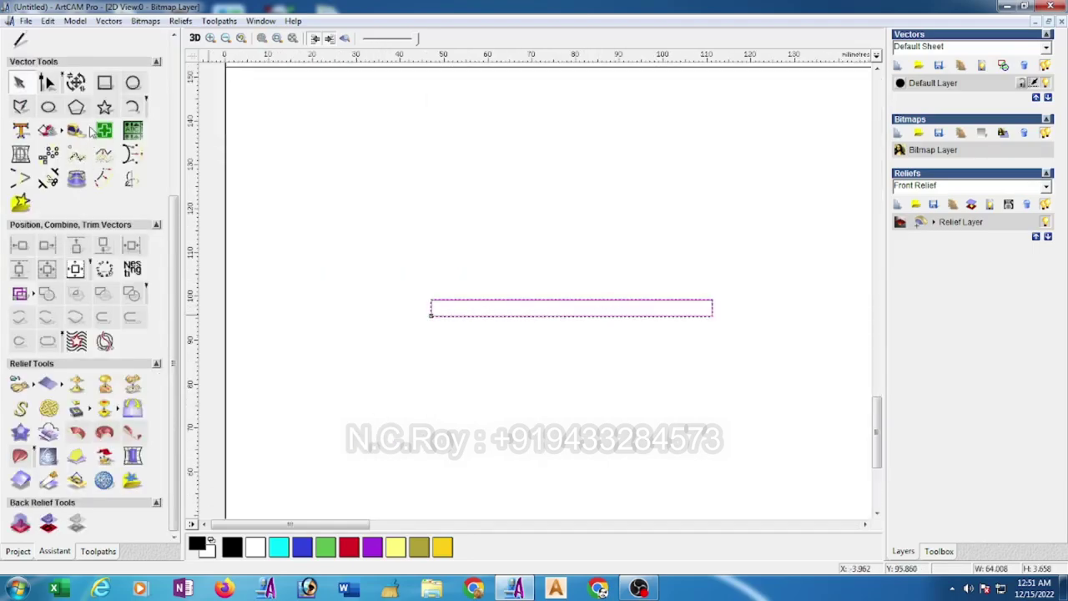
# Drag the thin rectangle's edge to make it slightly shorter, then deselect it
pyautogui.click(75, 84)
pyautogui.scroll(3, 518, 278)
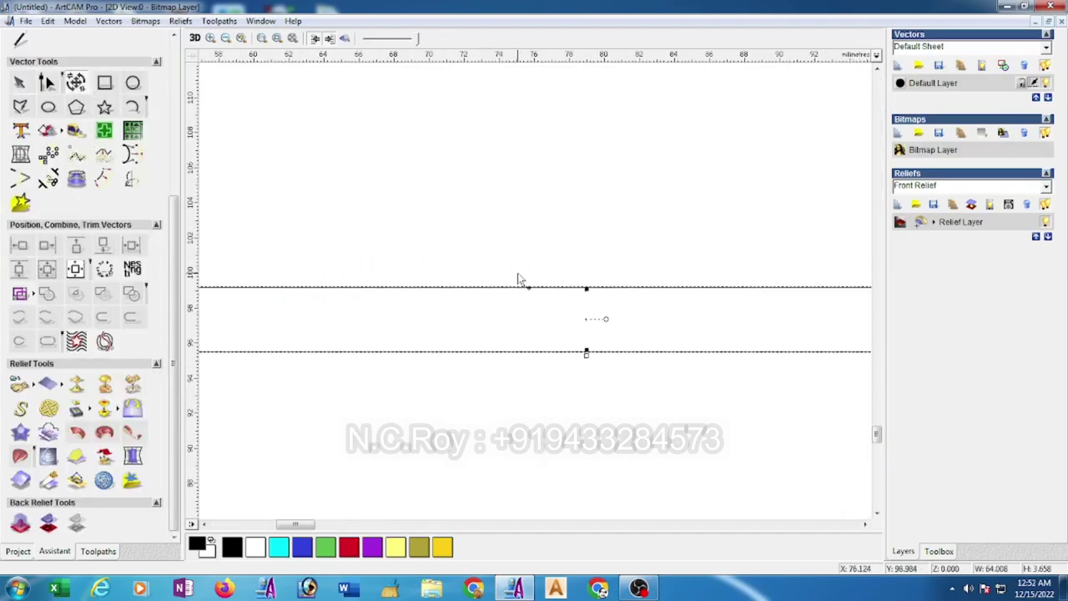
pyautogui.moveTo(586, 351); pyautogui.dragTo(587, 290)
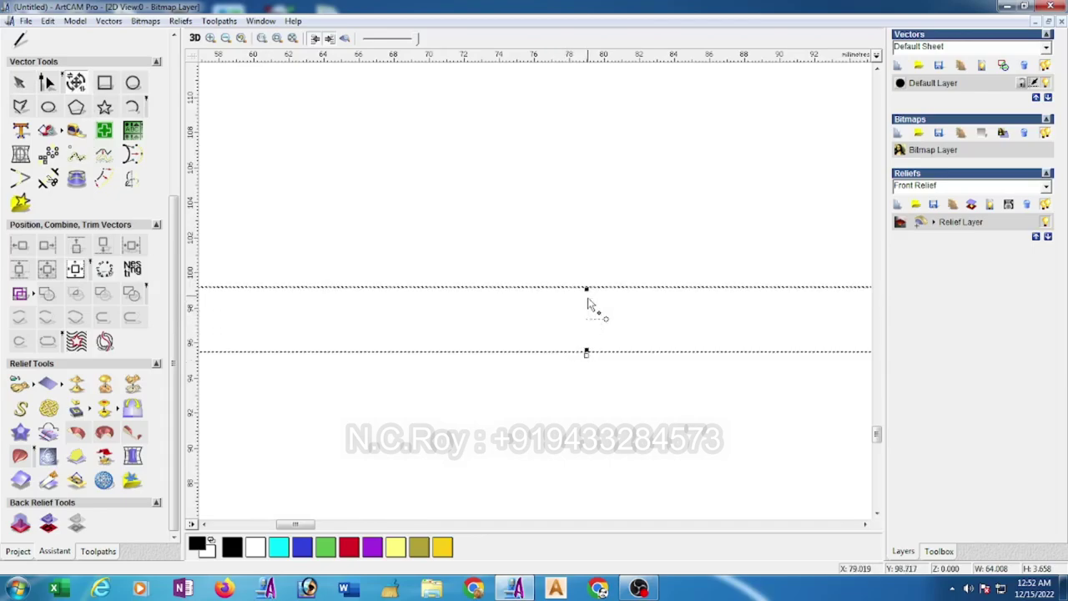
pyautogui.scroll(-2, 610, 327)
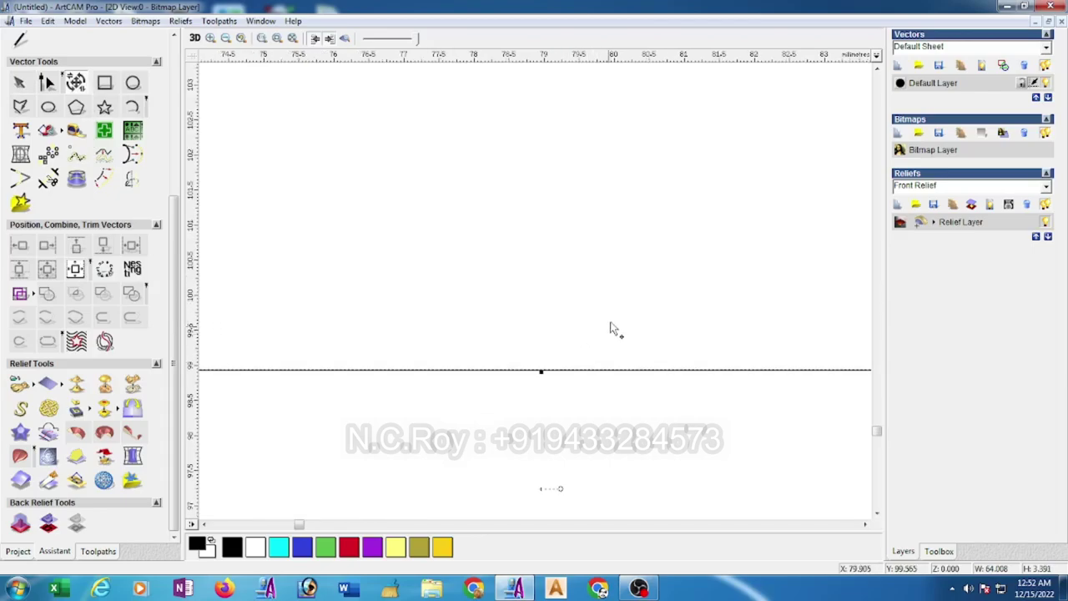
pyautogui.scroll(-1, 565, 389)
pyautogui.scroll(-1, 501, 236)
pyautogui.click(496, 172)
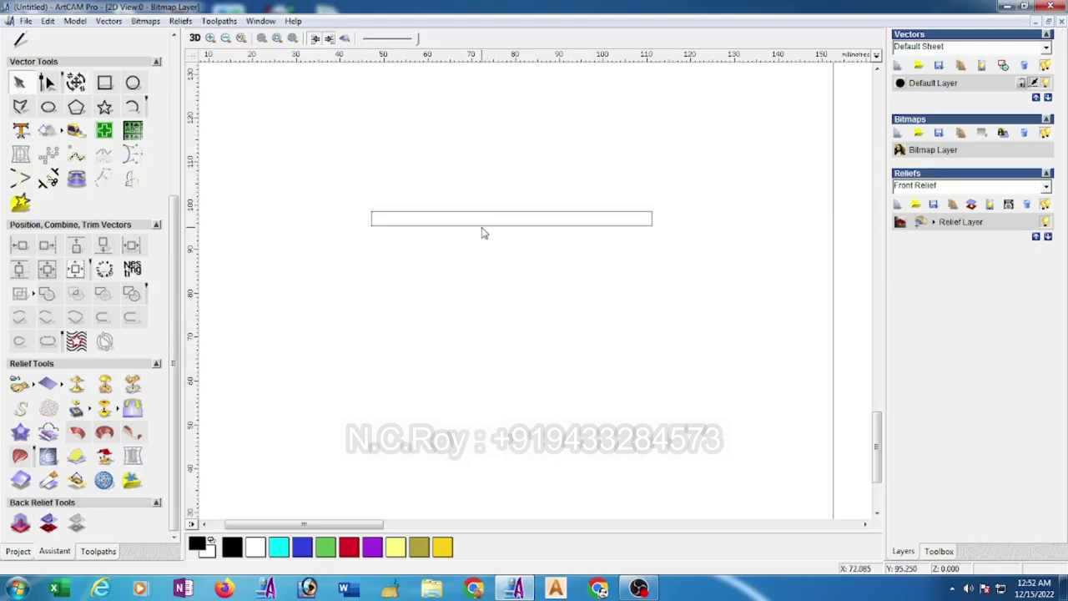
# Resize the thin rectangle to 0.125 mm high, with width and height unlinked
pyautogui.click(482, 226)
pyautogui.click(76, 81)
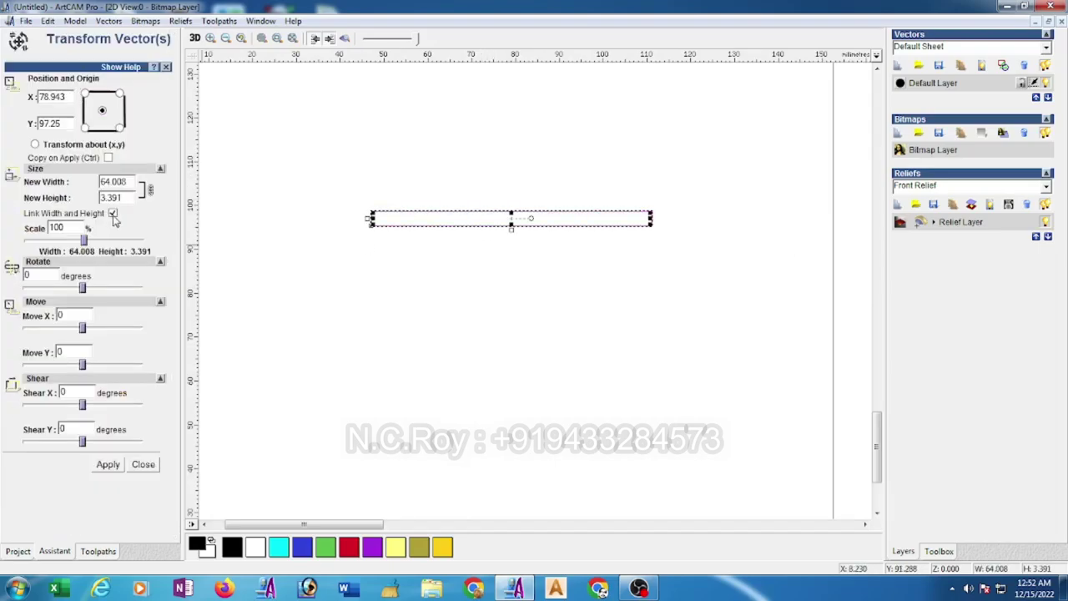
pyautogui.click(113, 214)
pyautogui.moveTo(153, 199); pyautogui.dragTo(94, 205)
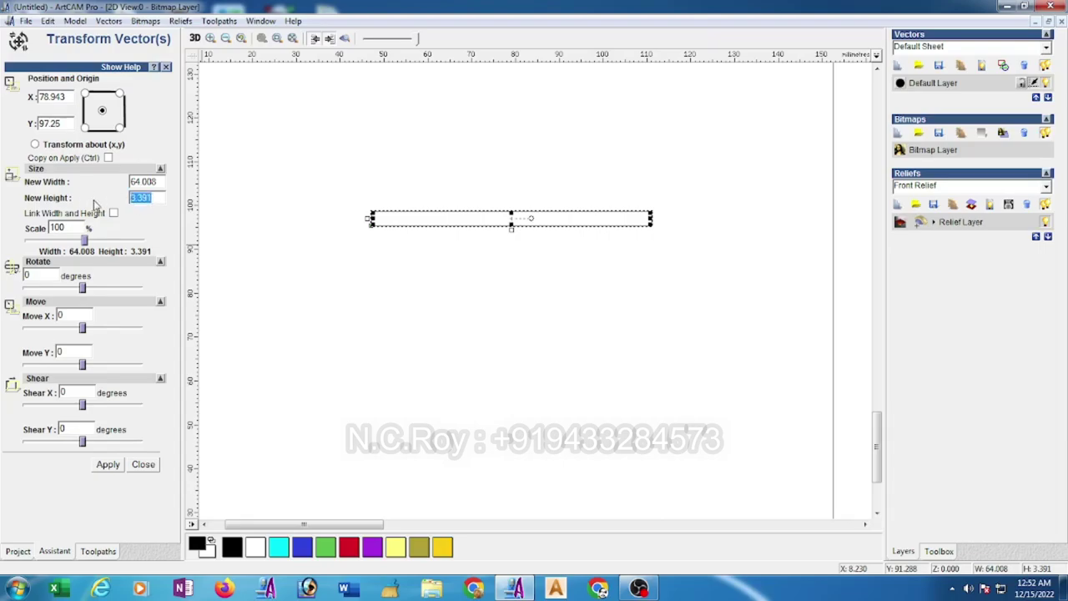
pyautogui.press('BackSpace')
pyautogui.click(108, 467)
pyautogui.click(143, 467)
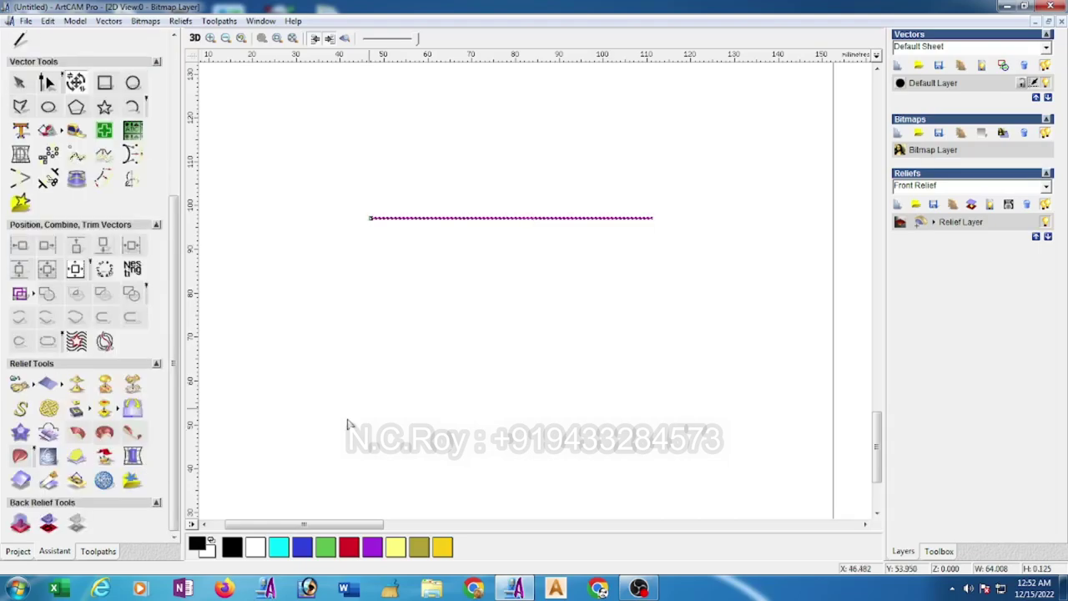
pyautogui.scroll(-3, 359, 417)
pyautogui.scroll(-2, 417, 350)
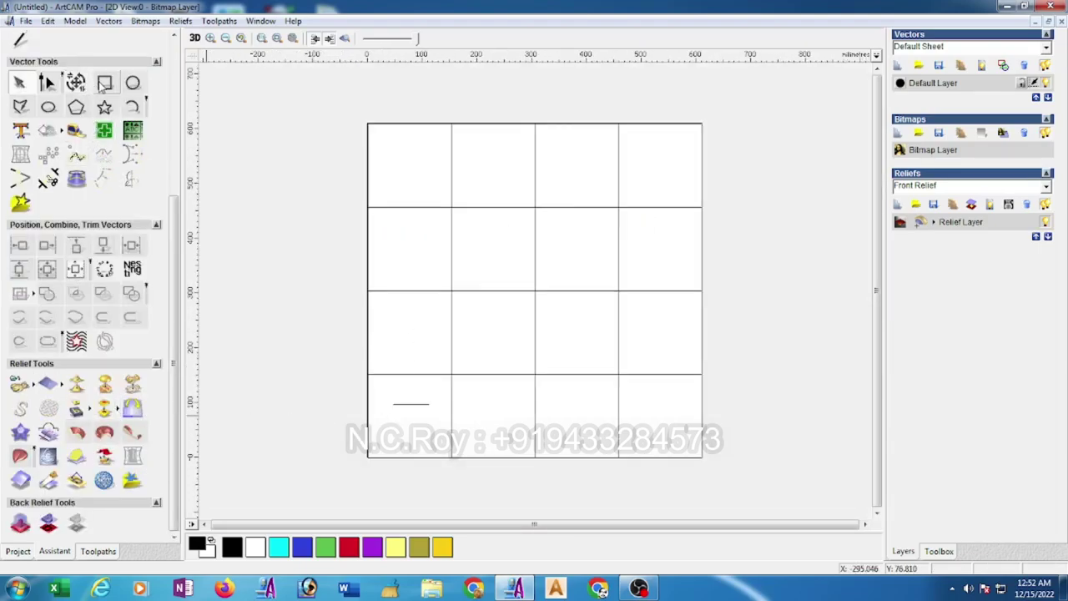
# Draw a 20 mm-high rectangle below the line in the bottom-left tile
pyautogui.click(104, 83)
pyautogui.moveTo(373, 423); pyautogui.dragTo(412, 433)
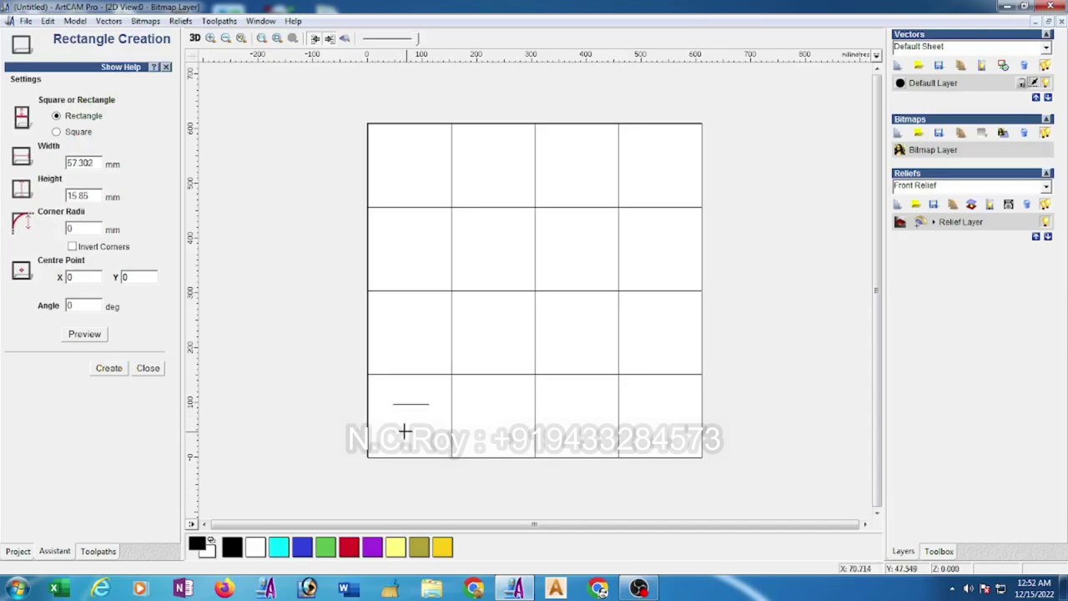
pyautogui.moveTo(94, 195); pyautogui.dragTo(73, 195)
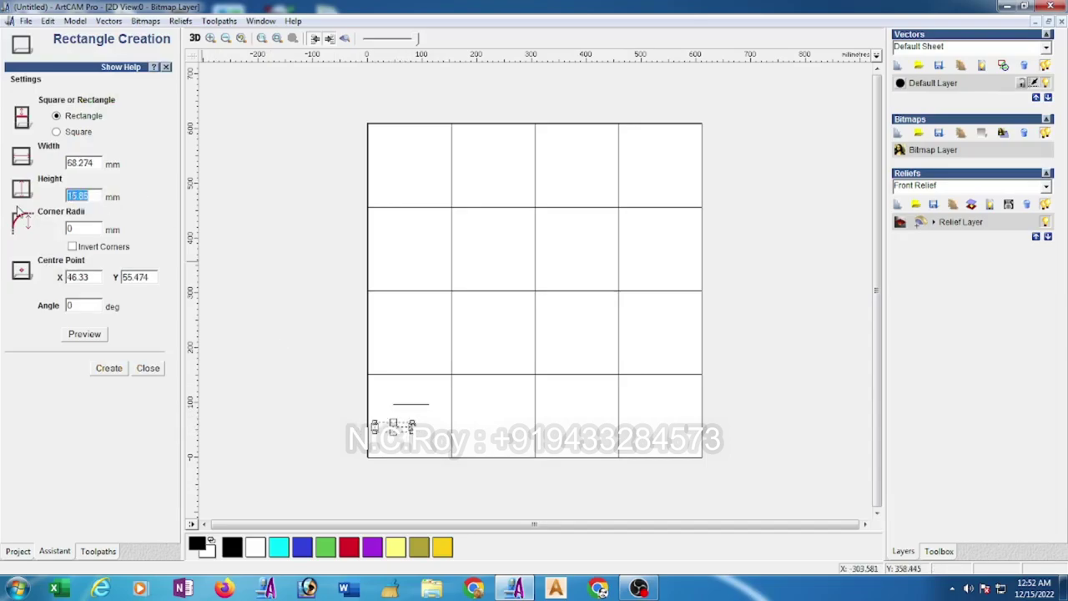
pyautogui.write('20')
pyautogui.click(108, 367)
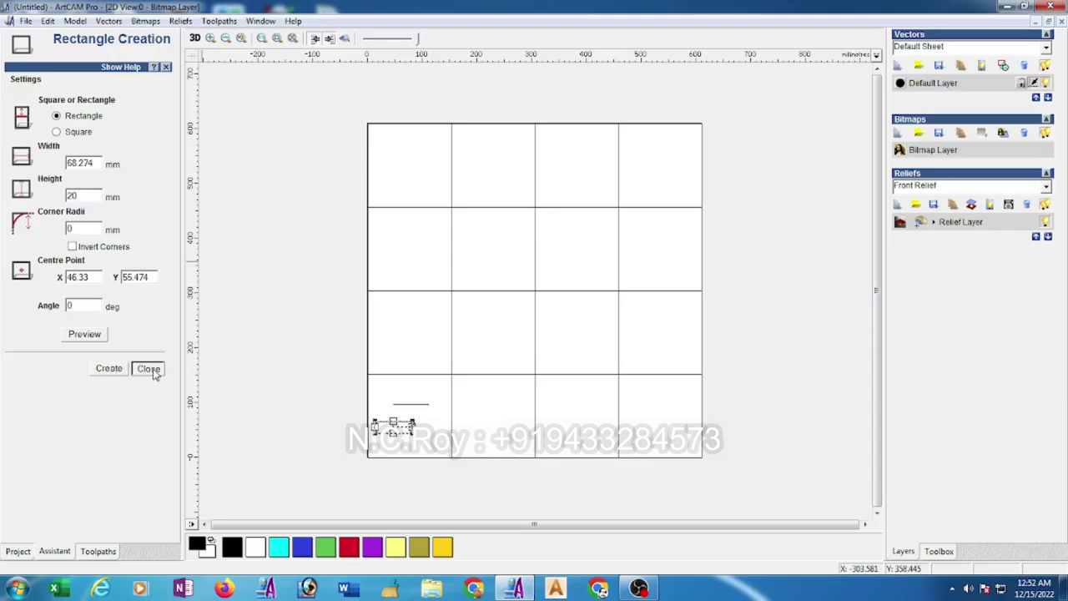
pyautogui.click(148, 367)
pyautogui.scroll(1, 250, 451)
pyautogui.scroll(-1, 246, 443)
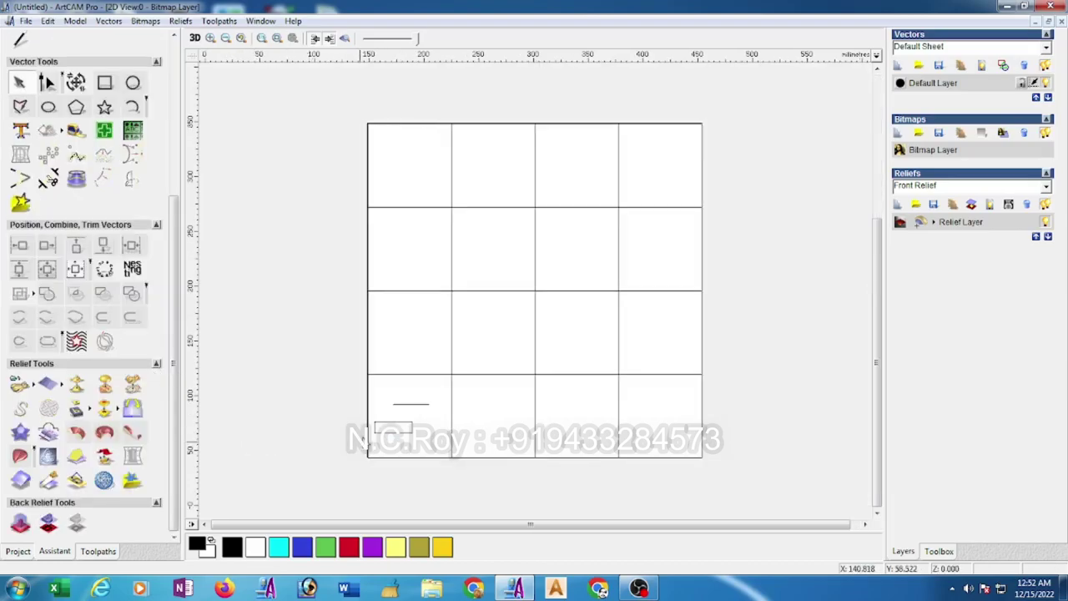
pyautogui.scroll(1, 249, 461)
# Delete the rectangle's top-left corner node to turn it into a triangle
pyautogui.click(247, 456)
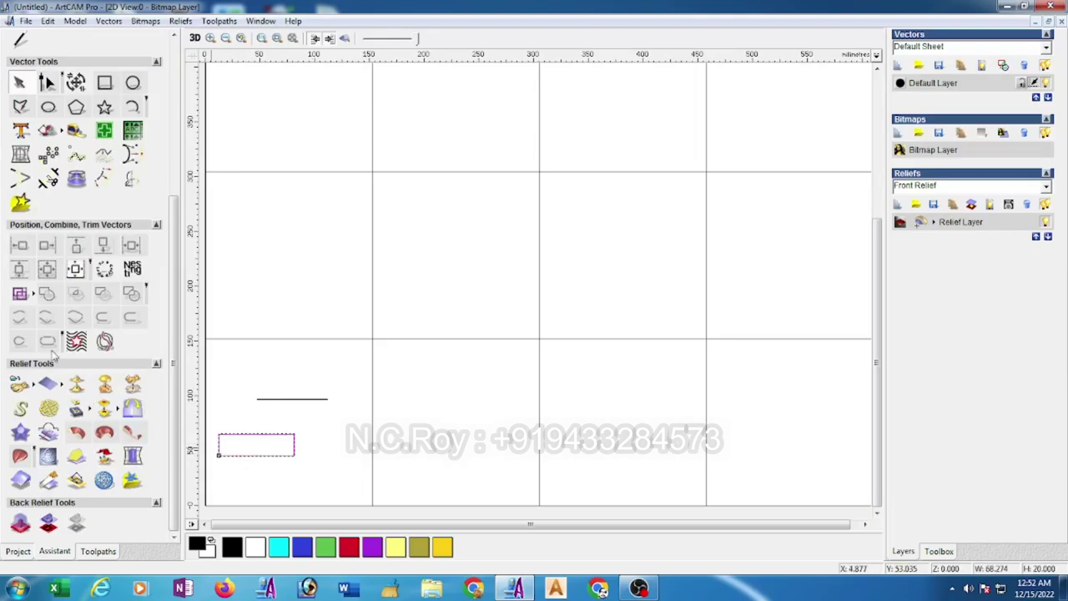
pyautogui.click(47, 82)
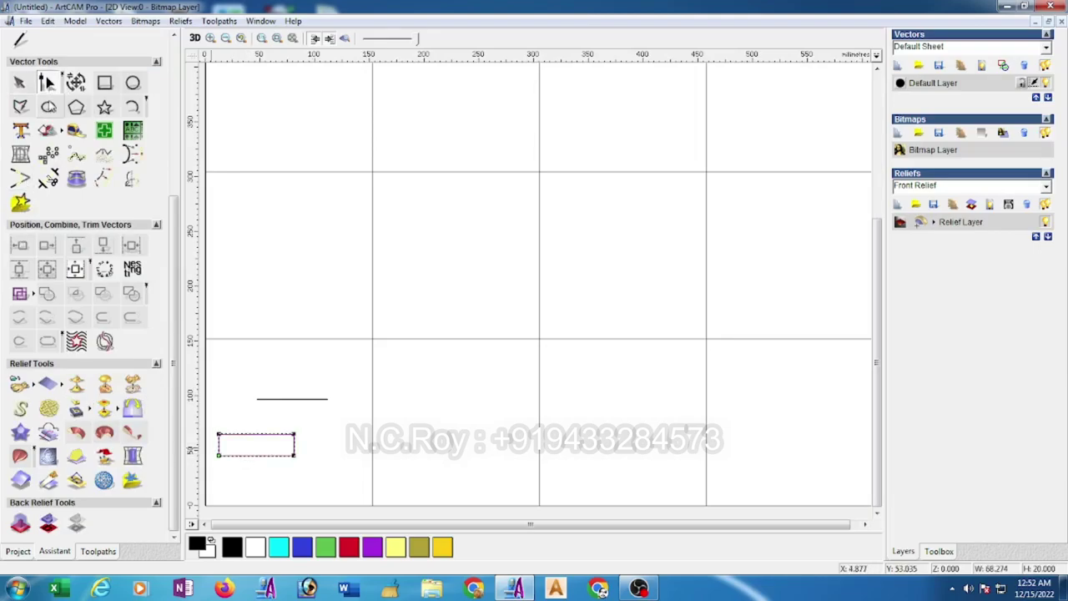
pyautogui.click(237, 457)
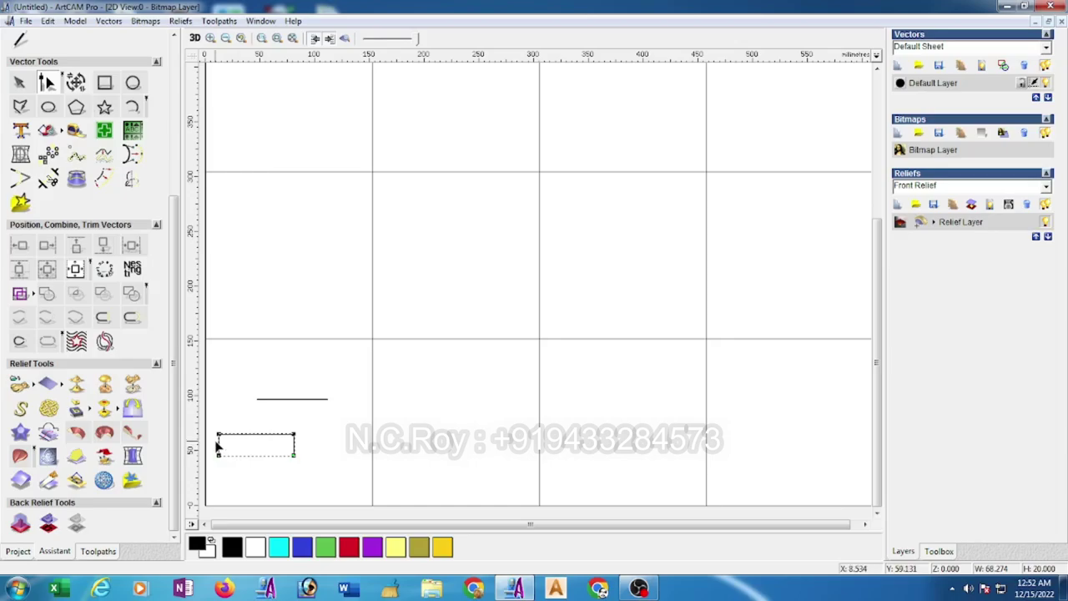
pyautogui.press('d')
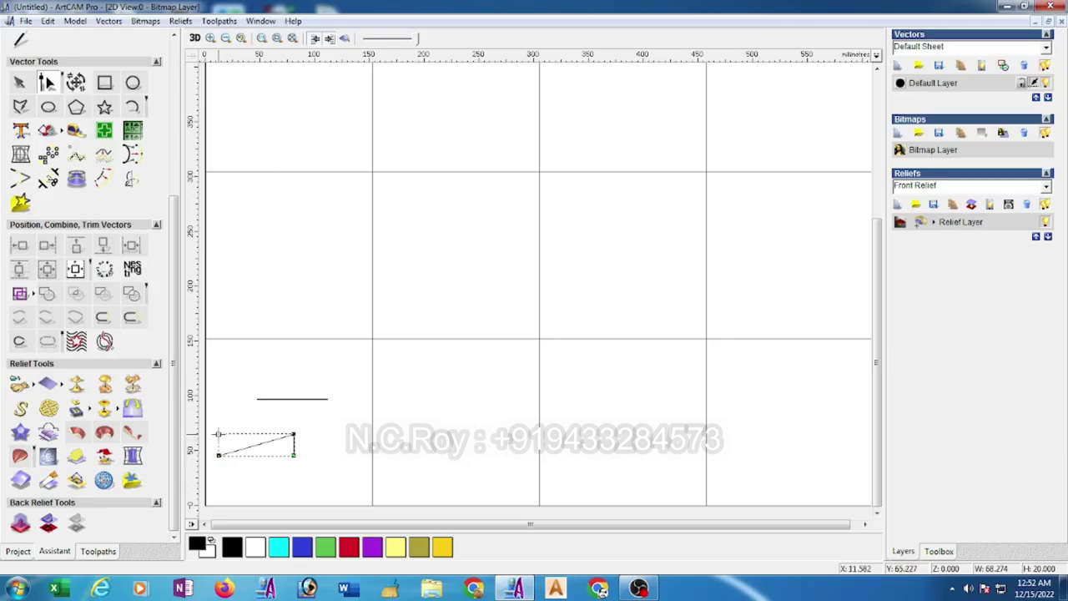
pyautogui.scroll(-2, 236, 407)
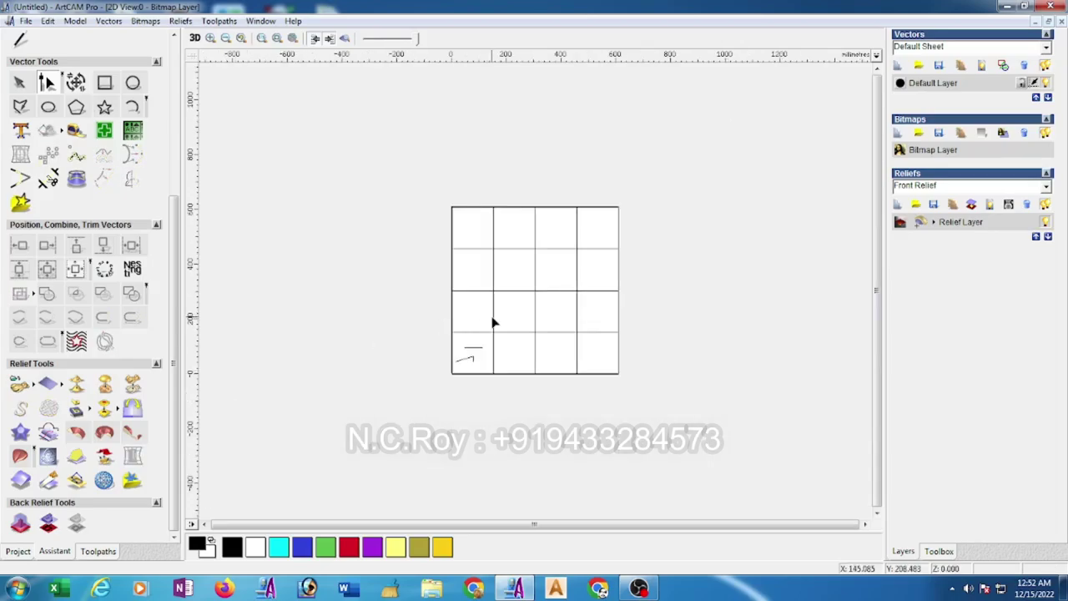
pyautogui.scroll(2, 494, 319)
# Select the bottom-left grid square together with the short line and arc inside it
pyautogui.click(19, 83)
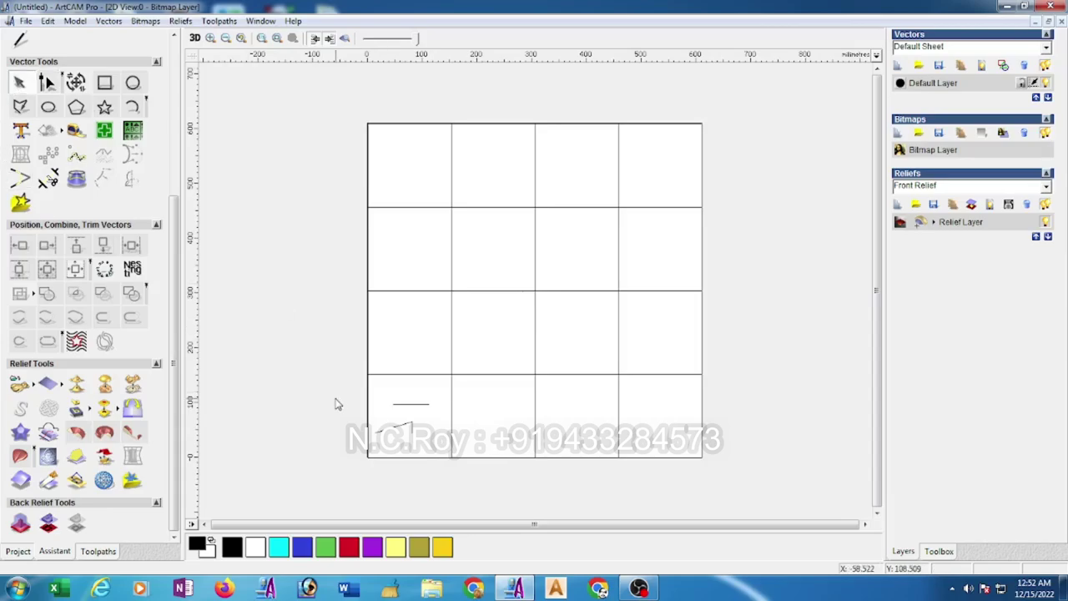
pyautogui.click(368, 406)
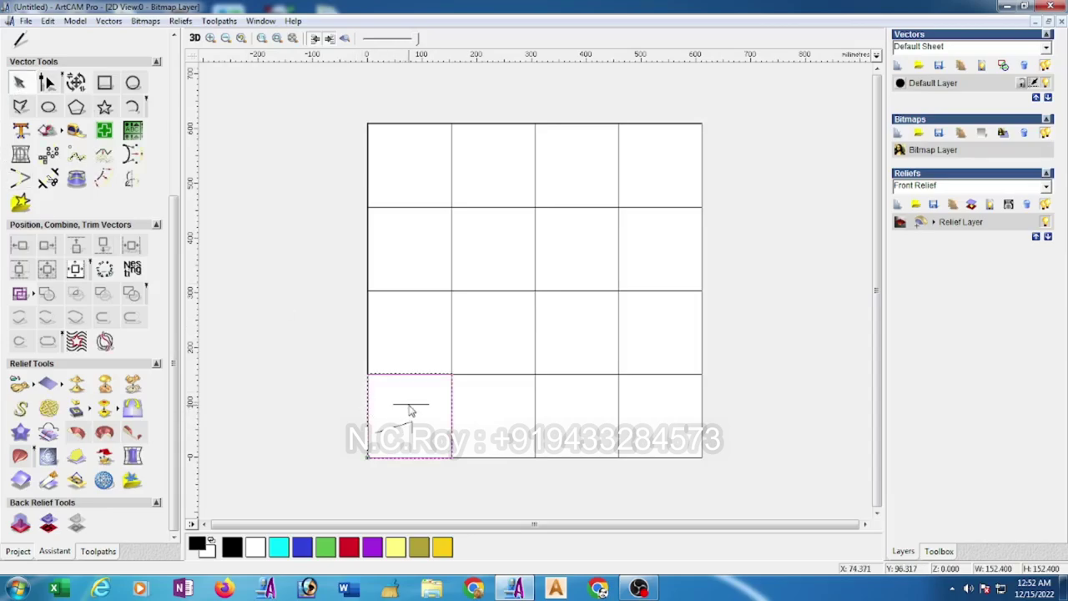
pyautogui.click(409, 407)
pyautogui.keyDown('shift'); pyautogui.click(399, 429); pyautogui.keyUp('shift')
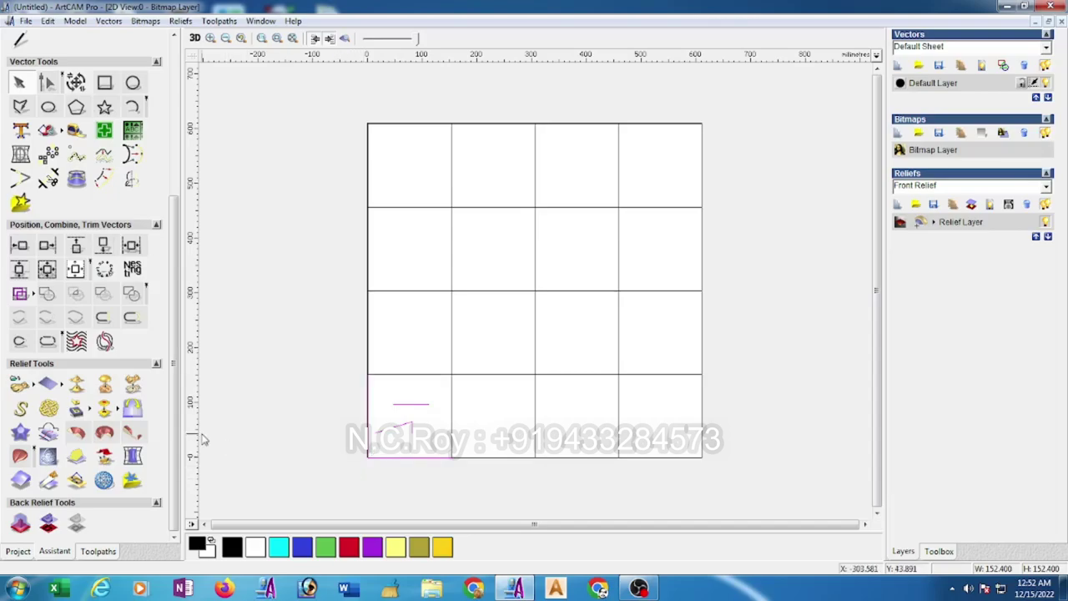
# Create a linear 3D blend with border height 0.1 and inner height 20
pyautogui.click(20, 433)
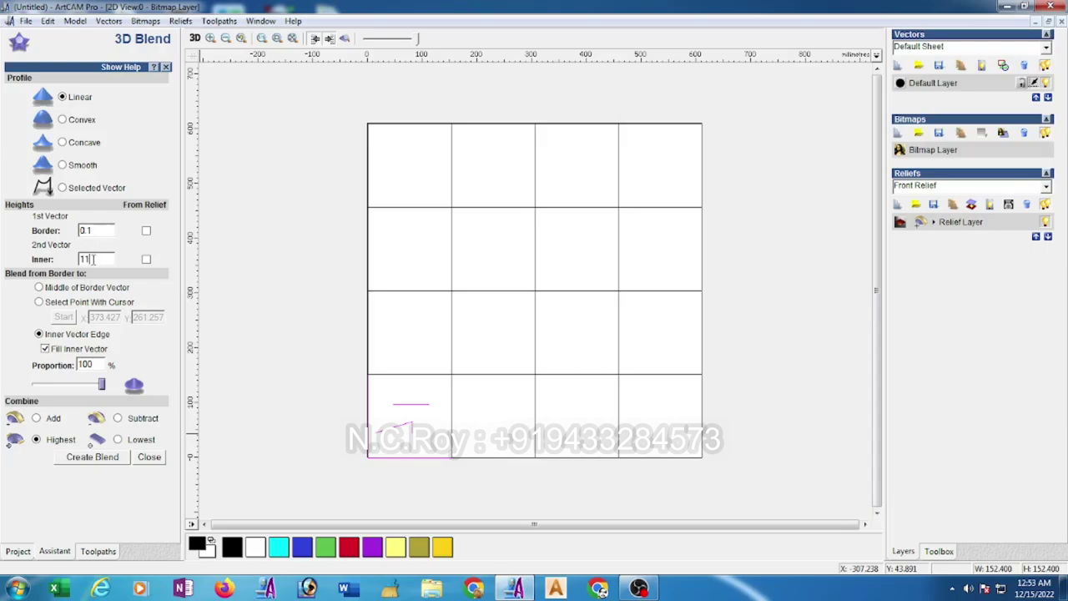
pyautogui.moveTo(93, 259); pyautogui.dragTo(73, 269)
pyautogui.write('20')
pyautogui.click(88, 464)
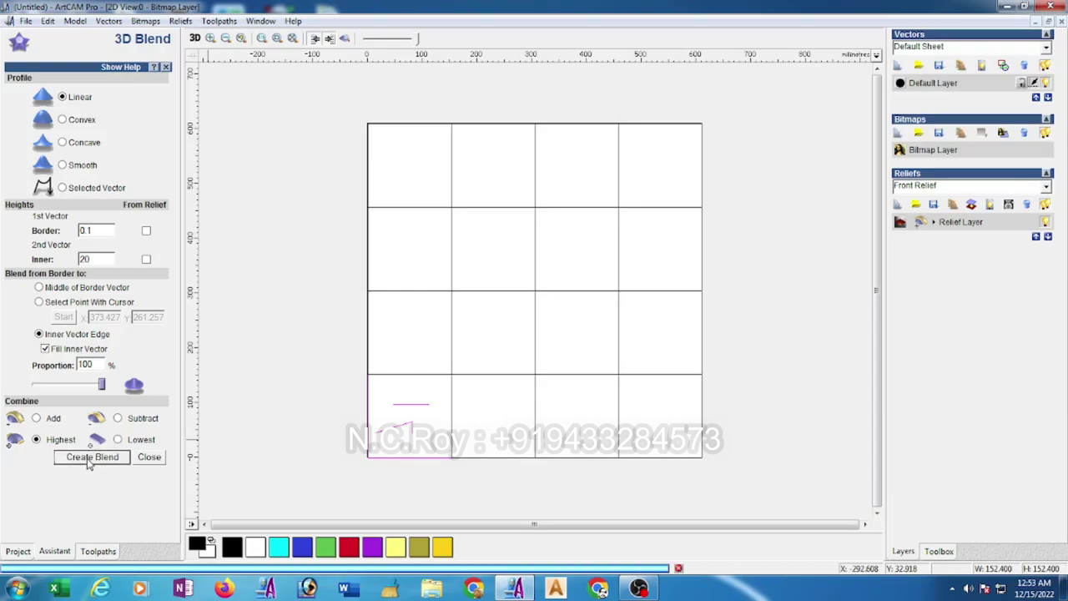
pyautogui.click(345, 40)
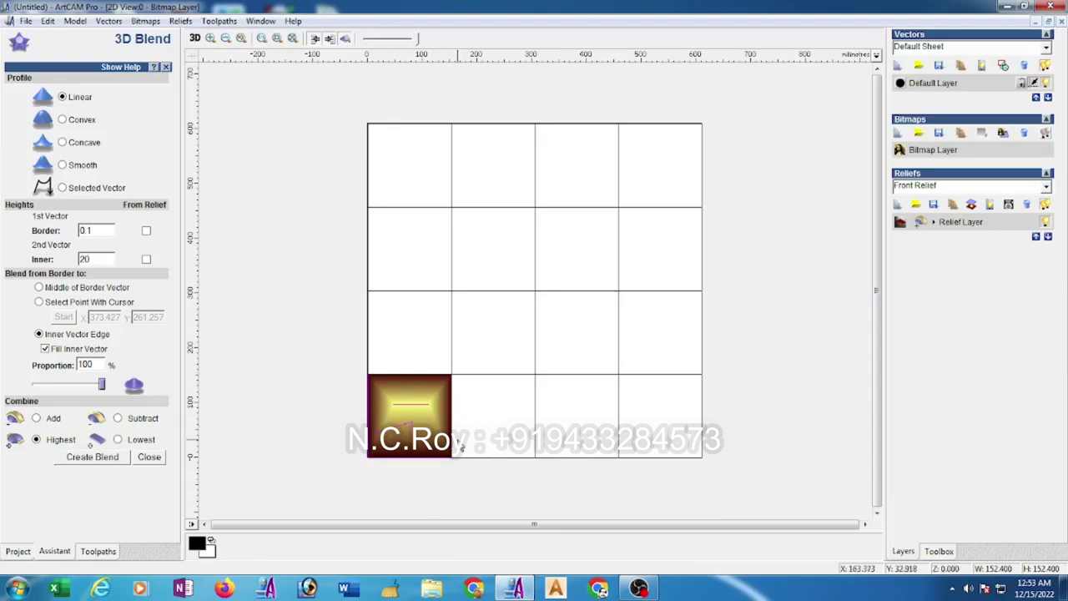
pyautogui.click(153, 463)
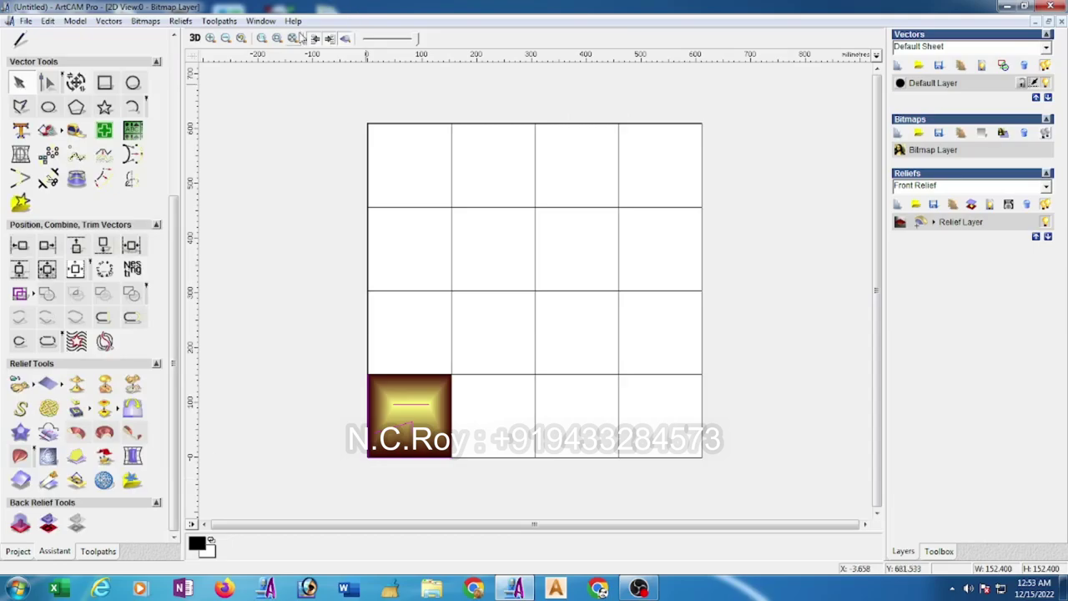
# Tile the 2D and 3D views vertically and orbit the 3D view to inspect the relief
pyautogui.click(260, 21)
pyautogui.click(288, 51)
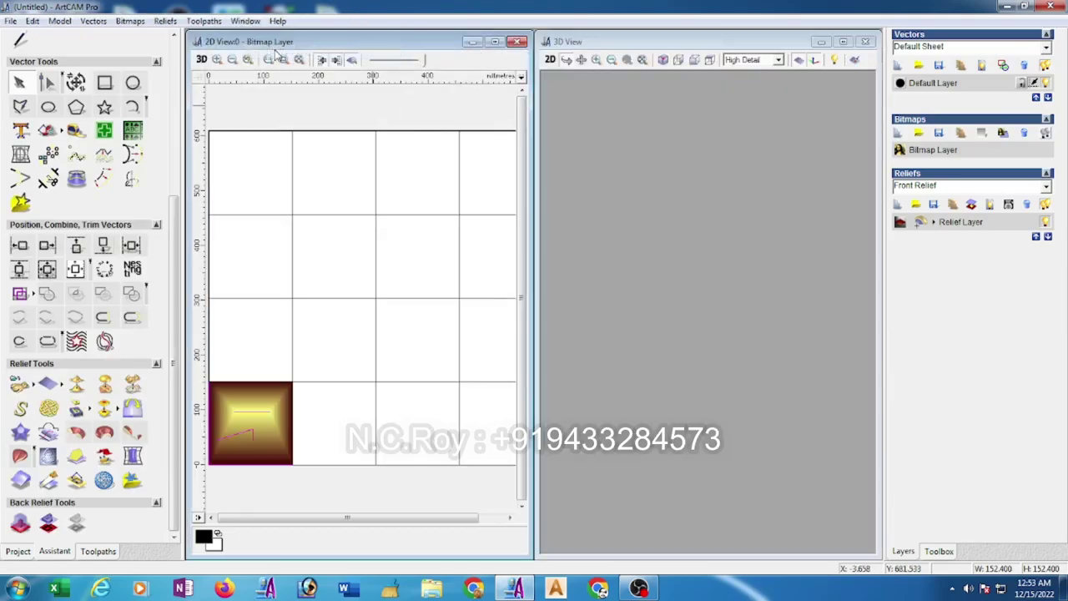
pyautogui.moveTo(771, 372)
pyautogui.mouseDown()
pyautogui.moveTo(704, 477)
pyautogui.moveTo(730, 365)
pyautogui.moveTo(722, 376)
pyautogui.moveTo(721, 341)
pyautogui.moveTo(776, 341)
pyautogui.moveTo(760, 448)
pyautogui.mouseUp()
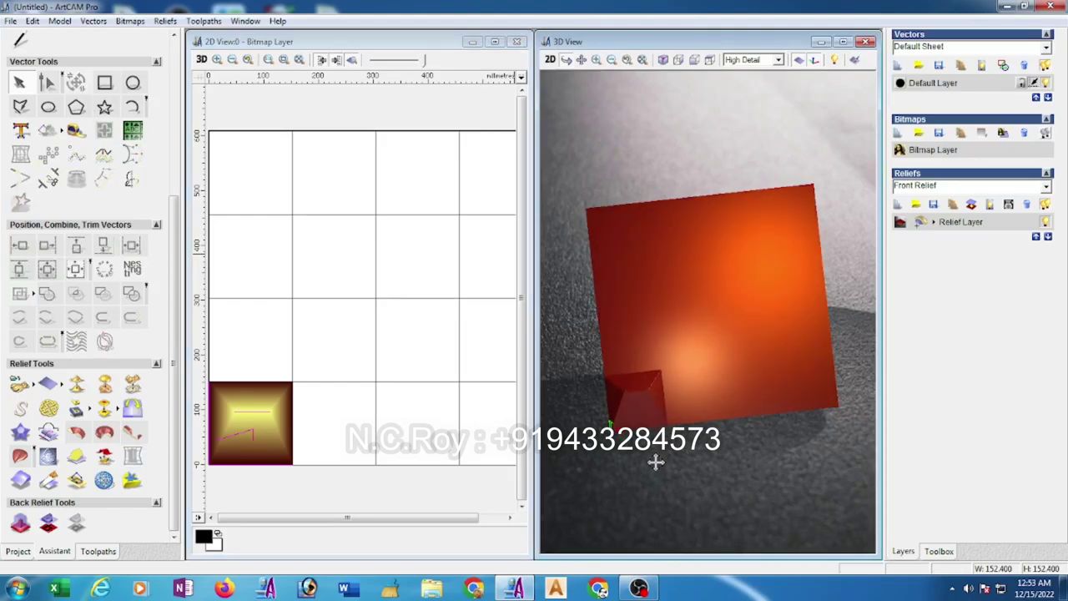
pyautogui.click(356, 423)
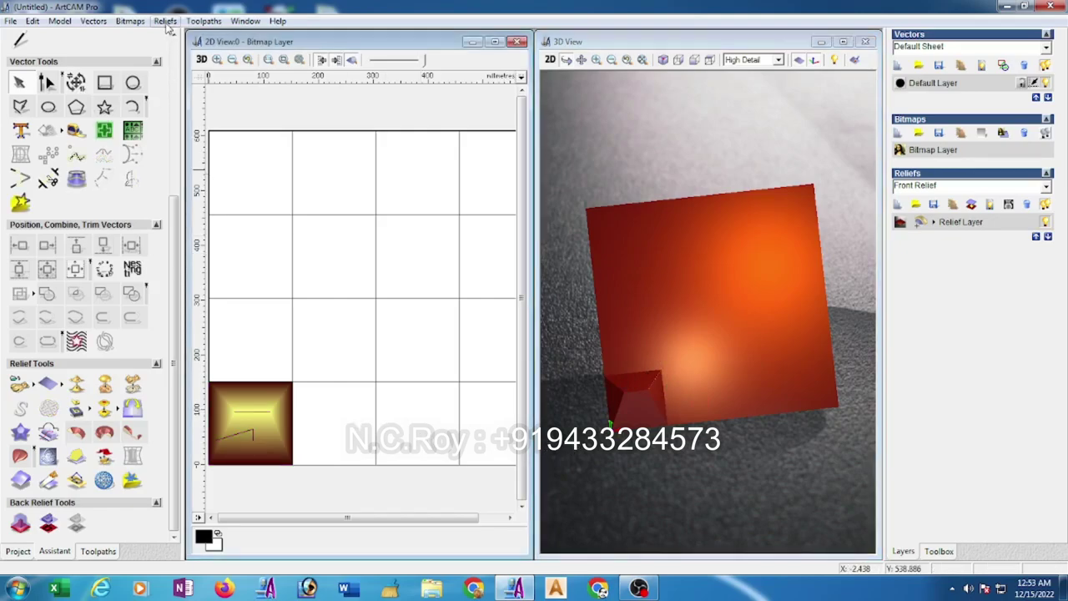
# Save the composite relief to the Desktop as v1 in ArtCAM 9 relief format
pyautogui.click(164, 21)
pyautogui.click(203, 518)
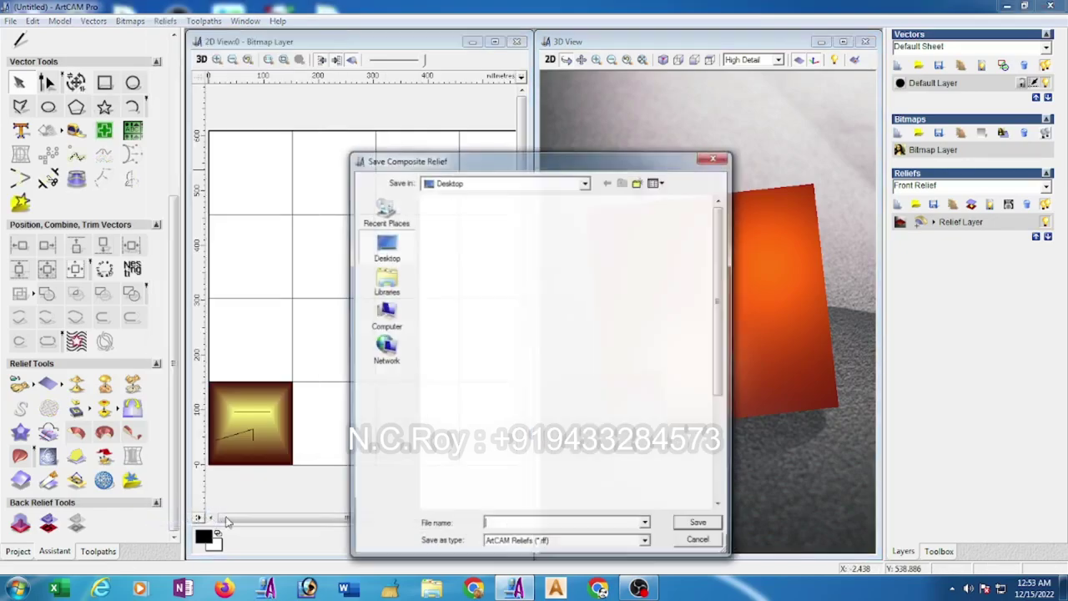
pyautogui.click(647, 543)
pyautogui.click(555, 565)
pyautogui.click(501, 525)
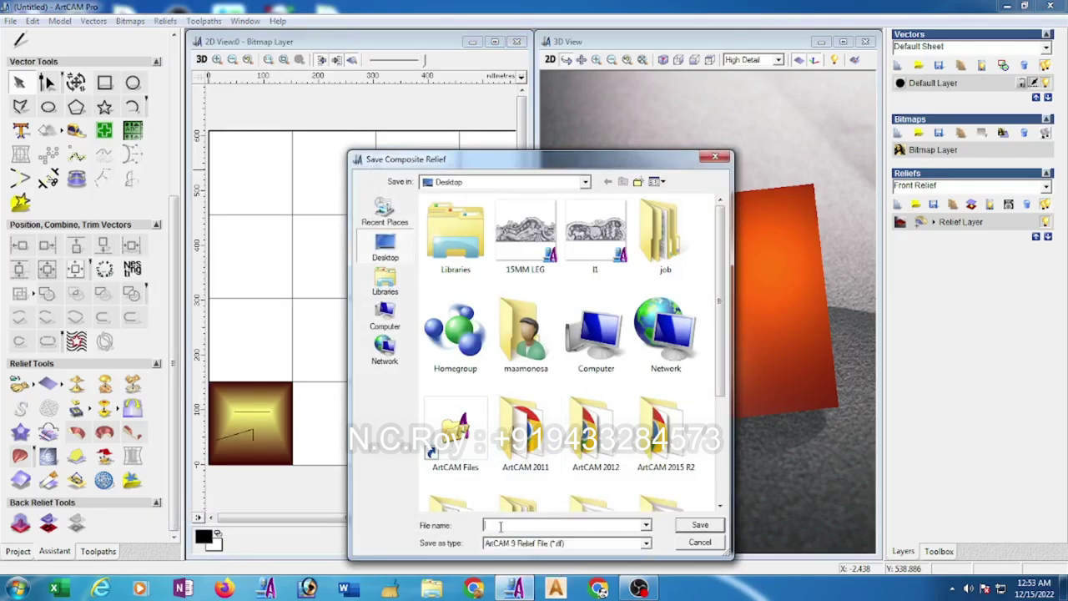
pyautogui.write('v1')
pyautogui.click(708, 524)
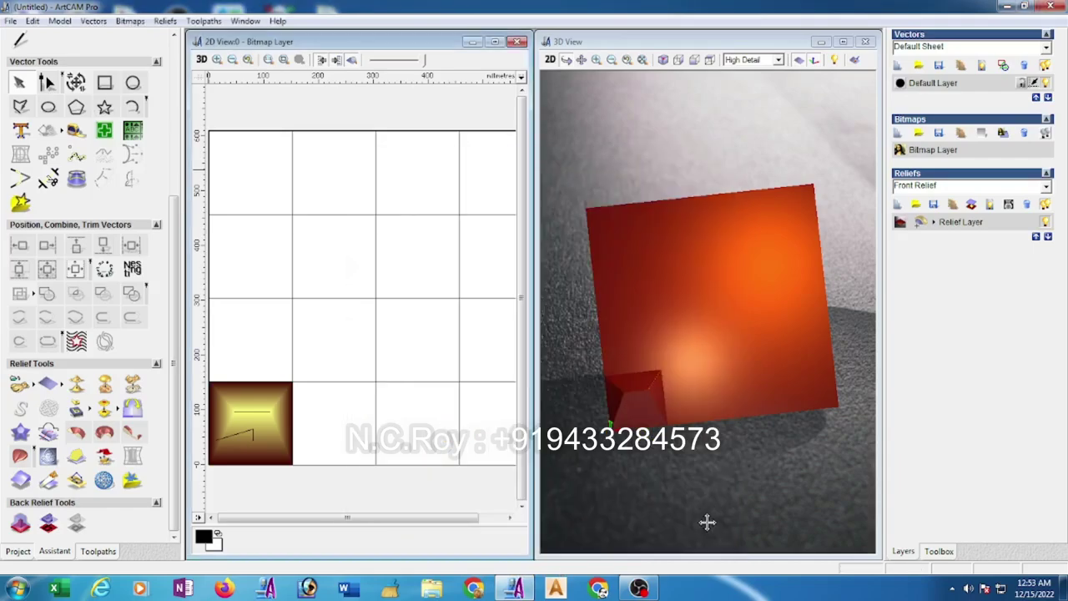
# Zoom out the 2D view and open Reliefs > Import to bring in the saved v1 relief
pyautogui.scroll(-1, 412, 498)
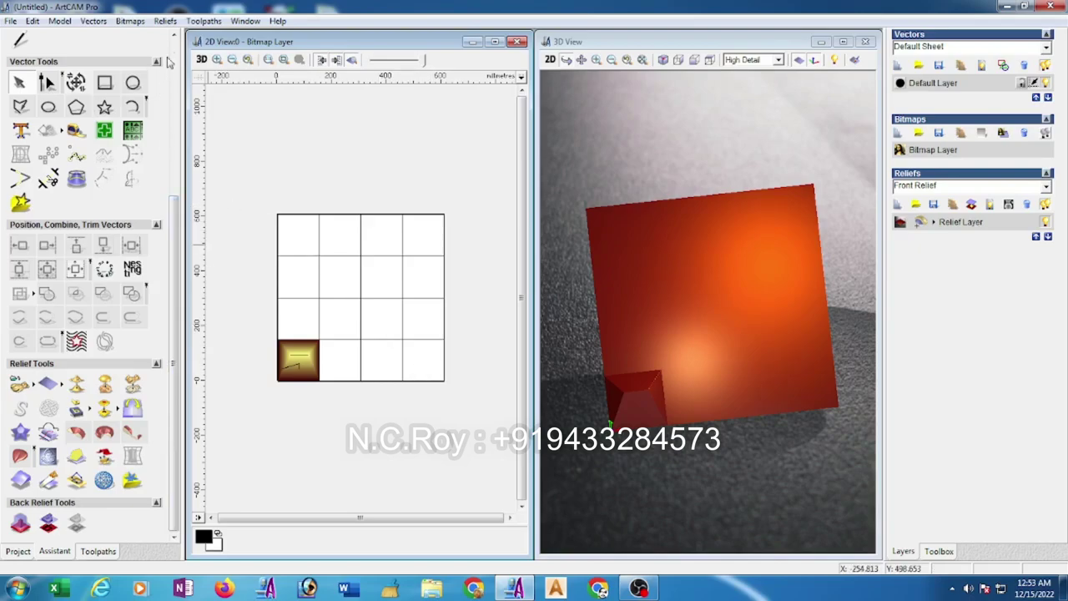
pyautogui.click(164, 21)
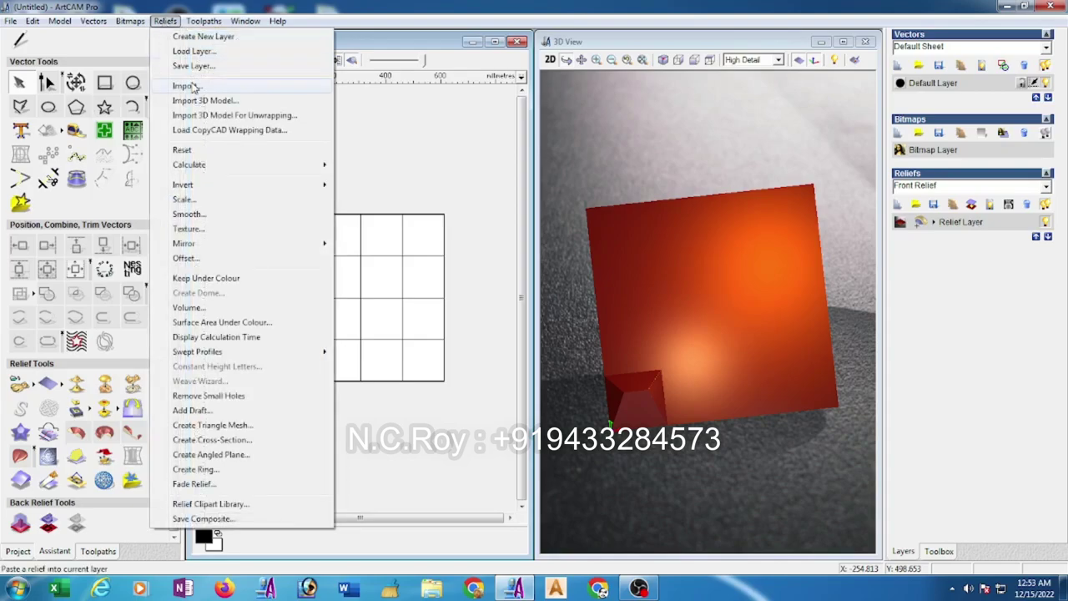
pyautogui.click(375, 143)
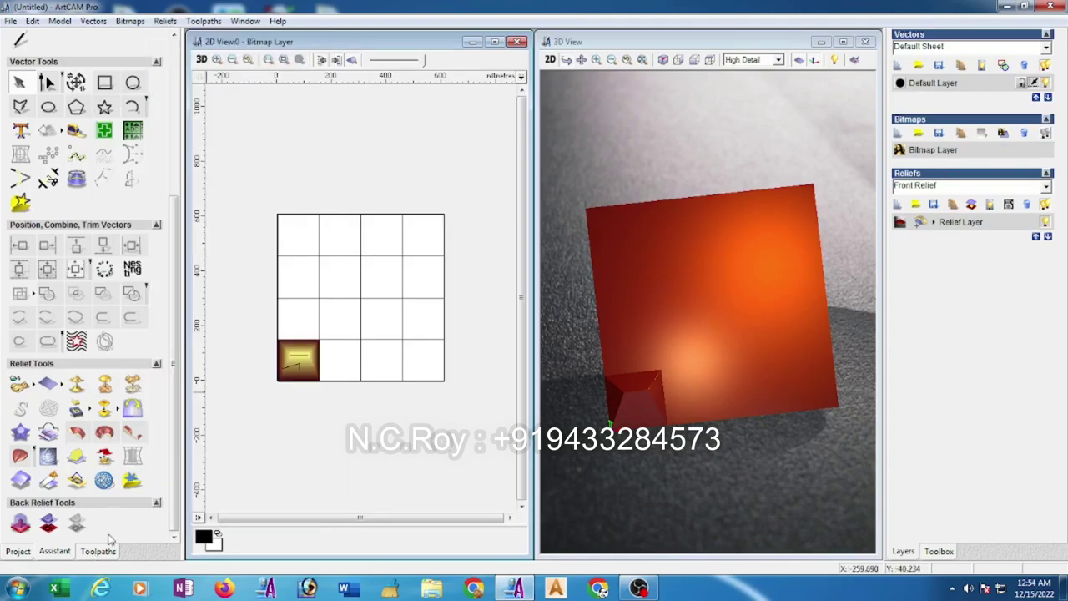
pyautogui.click(133, 479)
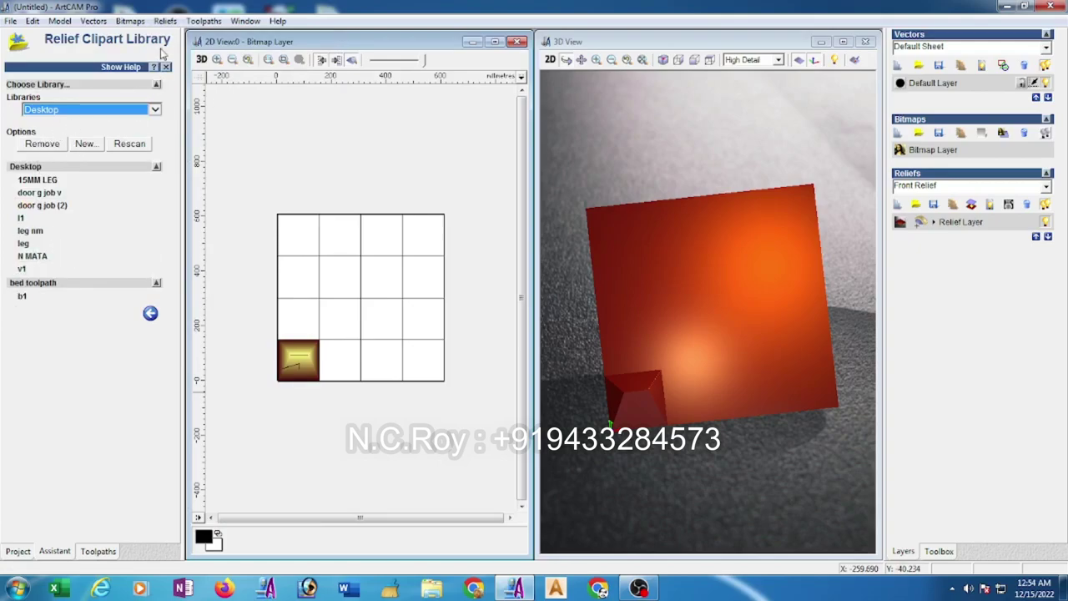
pyautogui.click(170, 75)
pyautogui.click(167, 68)
pyautogui.click(165, 21)
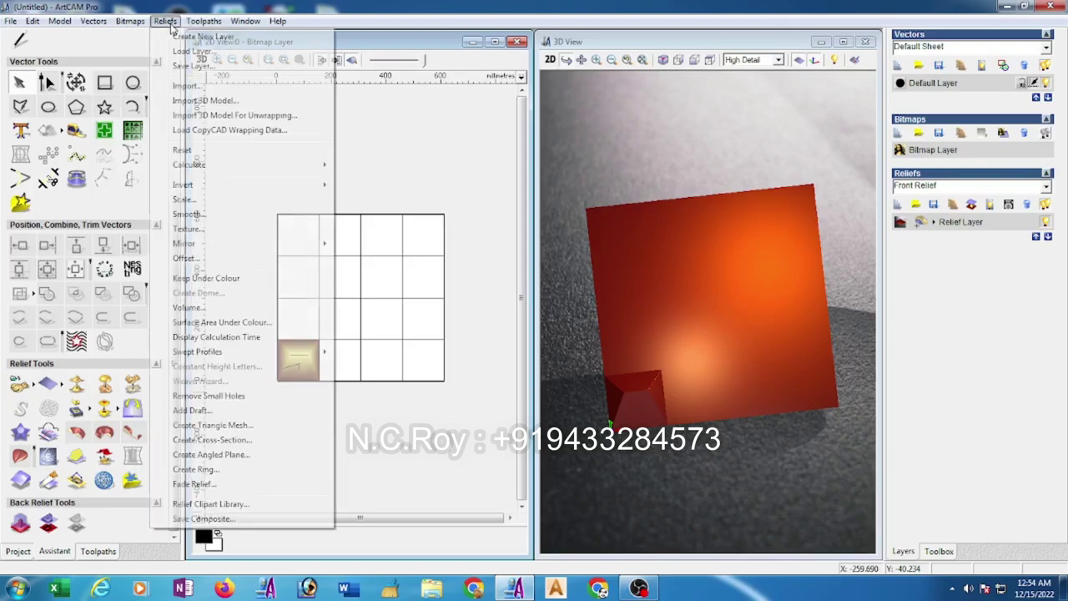
pyautogui.click(185, 86)
# Load the v1 relief into 3D Clipart and set its paste mode to Merge Highest
pyautogui.click(508, 256)
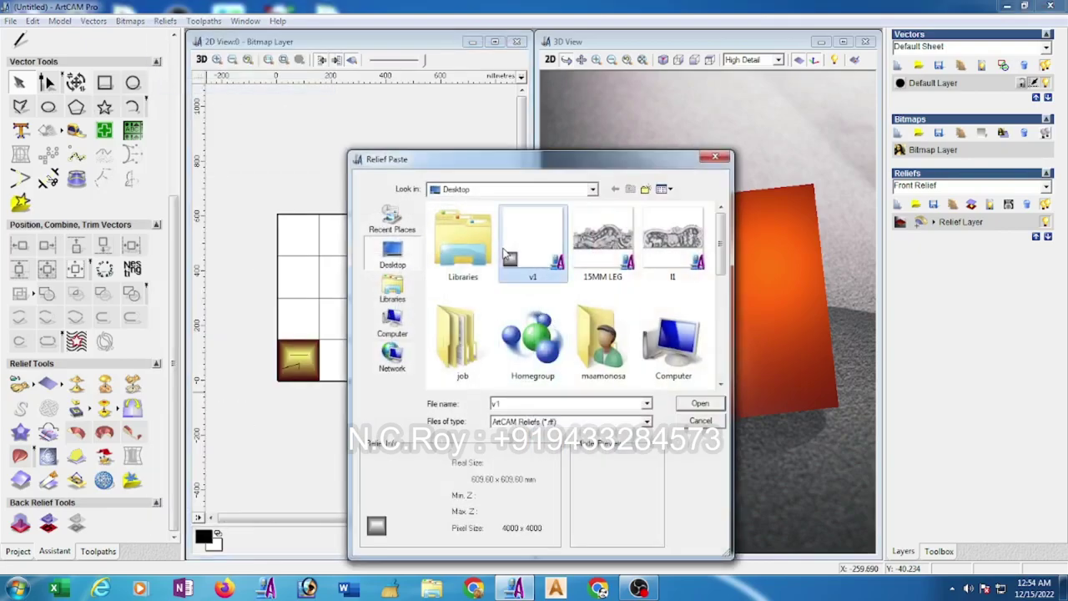
pyautogui.doubleClick(510, 261)
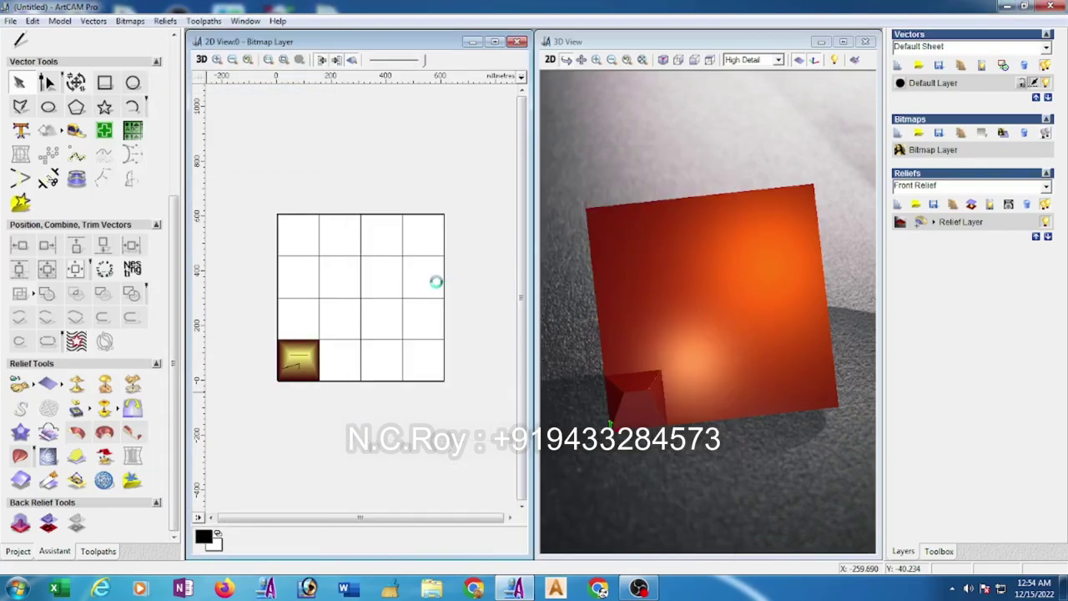
pyautogui.moveTo(493, 204)
pyautogui.mouseDown()
pyautogui.moveTo(544, 207)
pyautogui.moveTo(674, 299)
pyautogui.mouseUp()
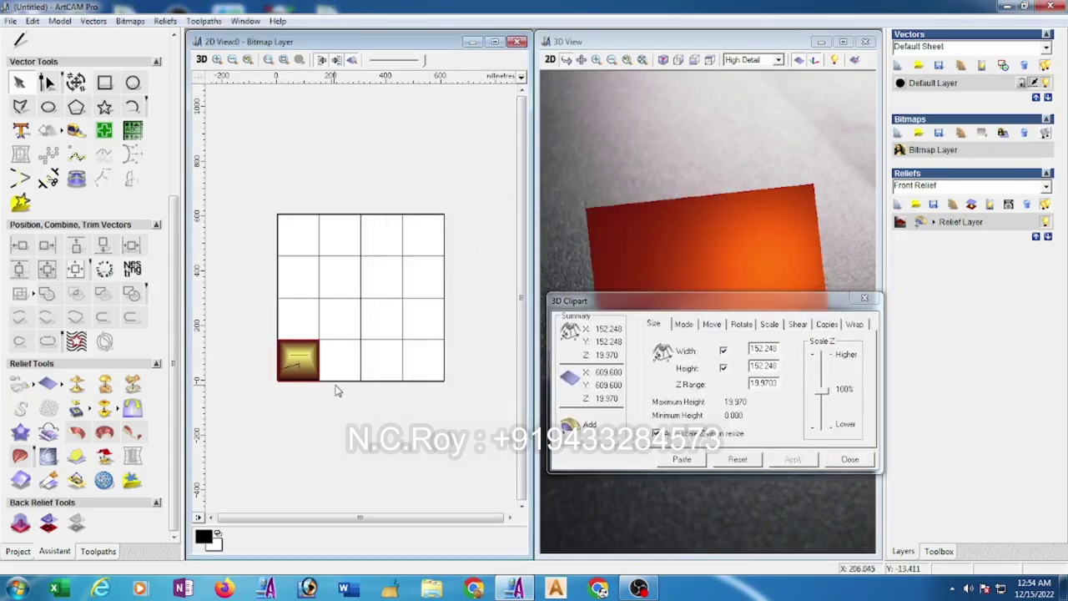
pyautogui.scroll(3, 334, 389)
pyautogui.click(684, 325)
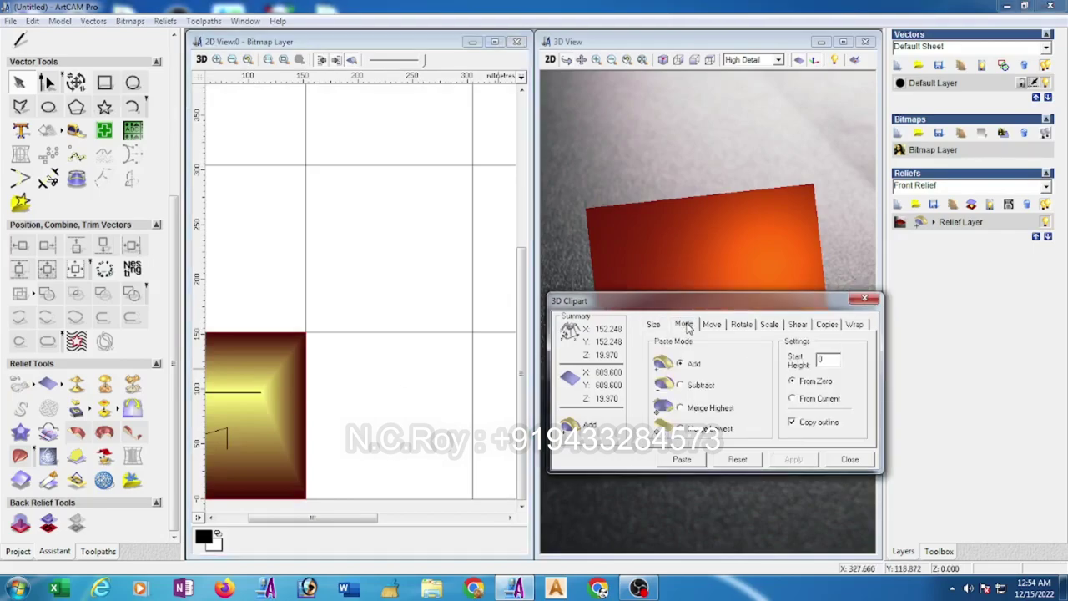
pyautogui.click(681, 408)
pyautogui.click(653, 324)
pyautogui.scroll(-2, 381, 255)
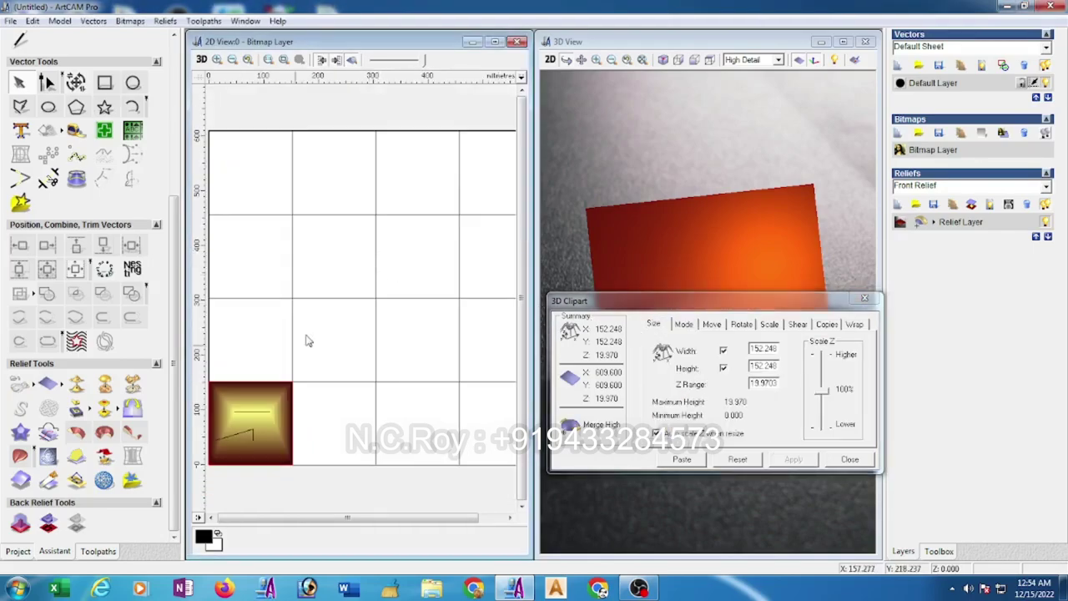
# Paste a 90°-rotated copy of the tile into the second bottom-row cell
pyautogui.click(256, 458)
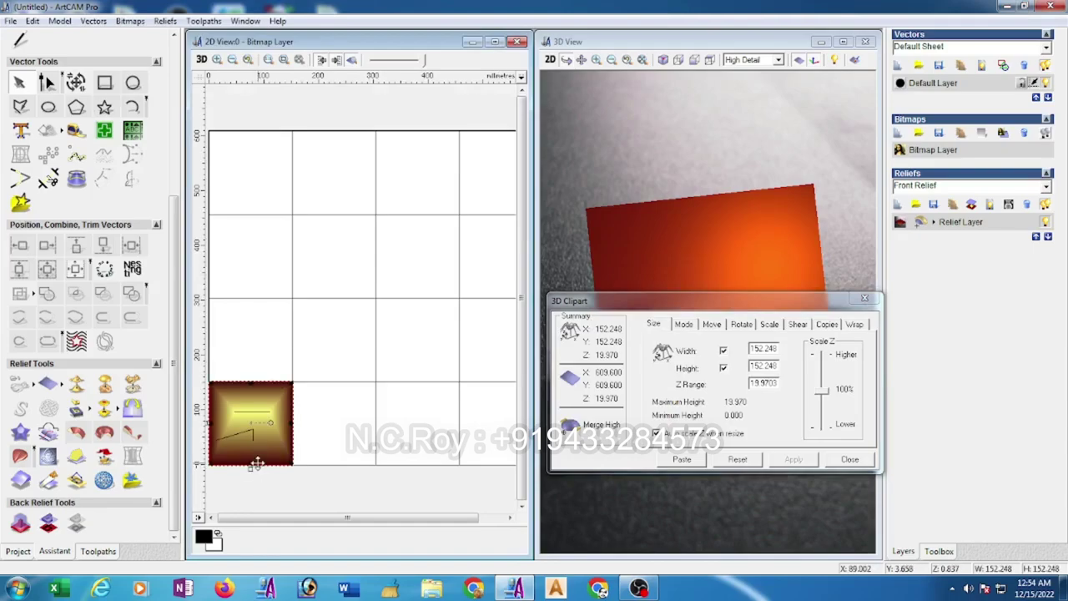
pyautogui.keyDown('shift'); pyautogui.click(333, 466); pyautogui.keyUp('shift')
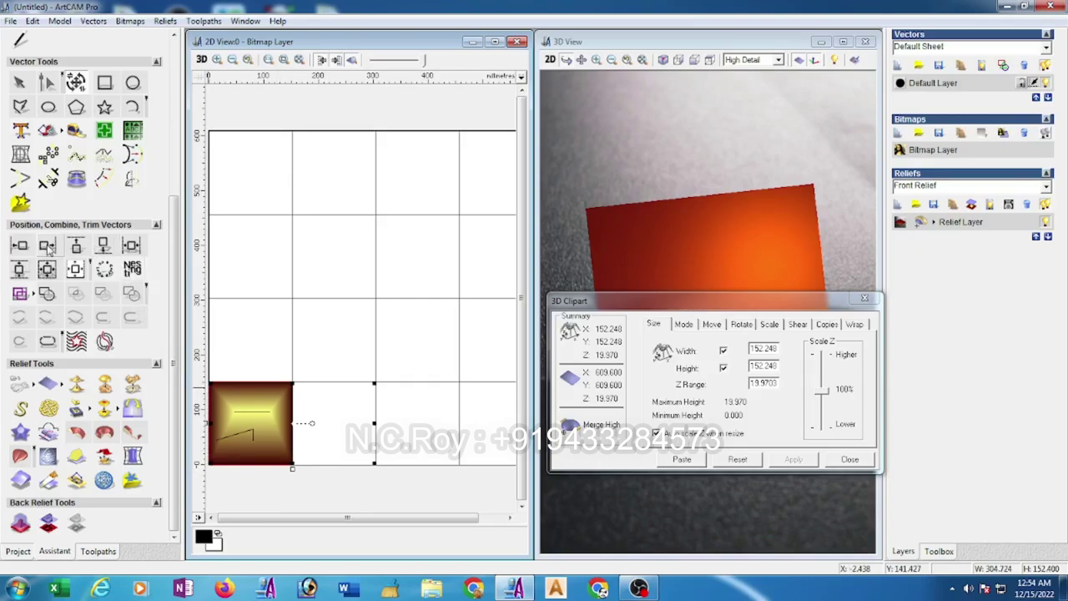
pyautogui.click(358, 483)
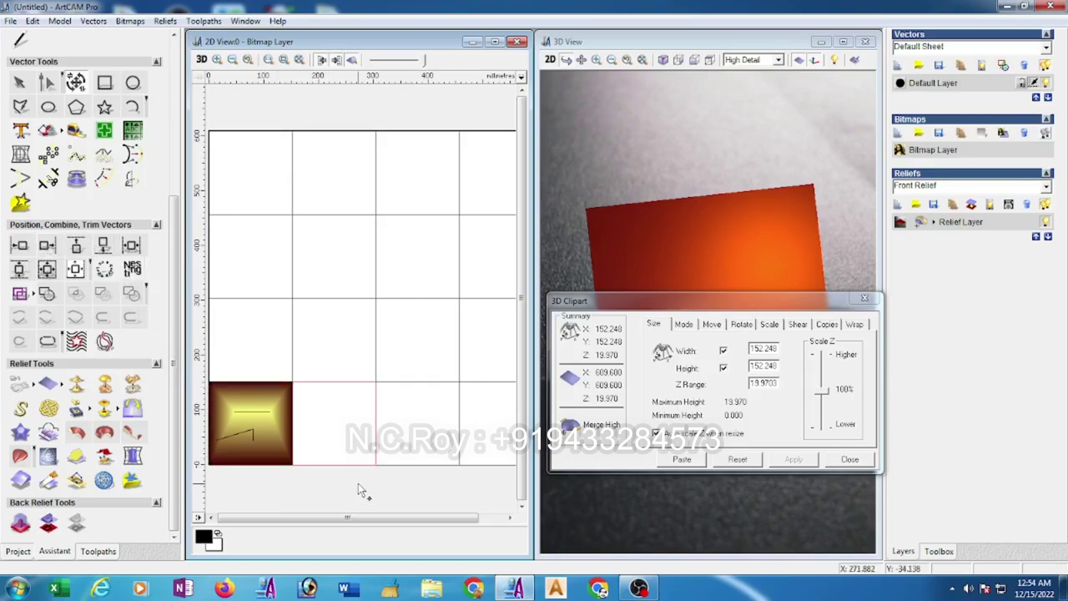
pyautogui.click(337, 465)
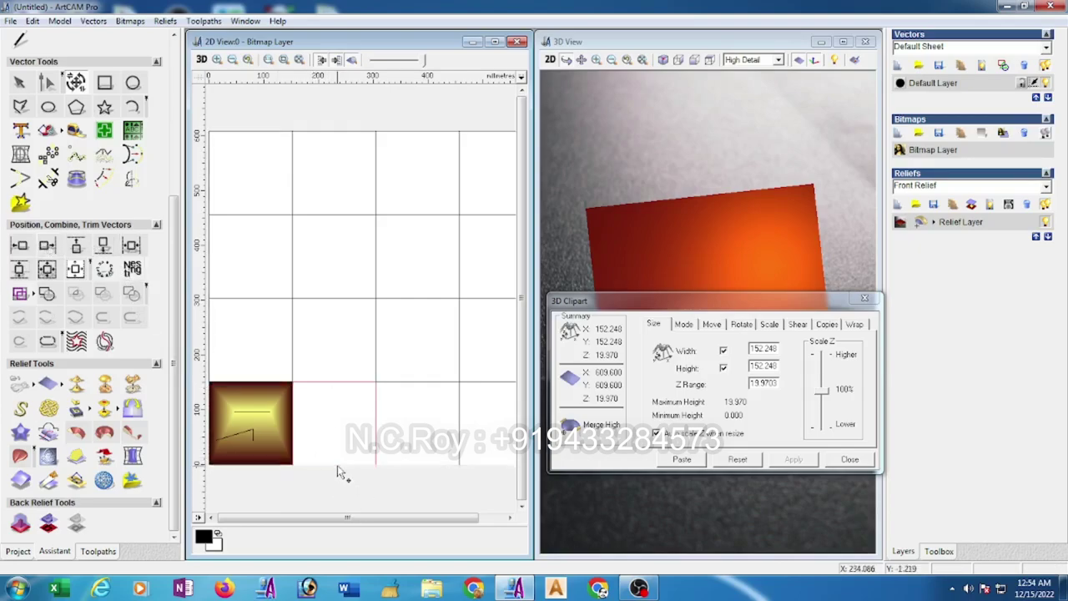
pyautogui.click(742, 325)
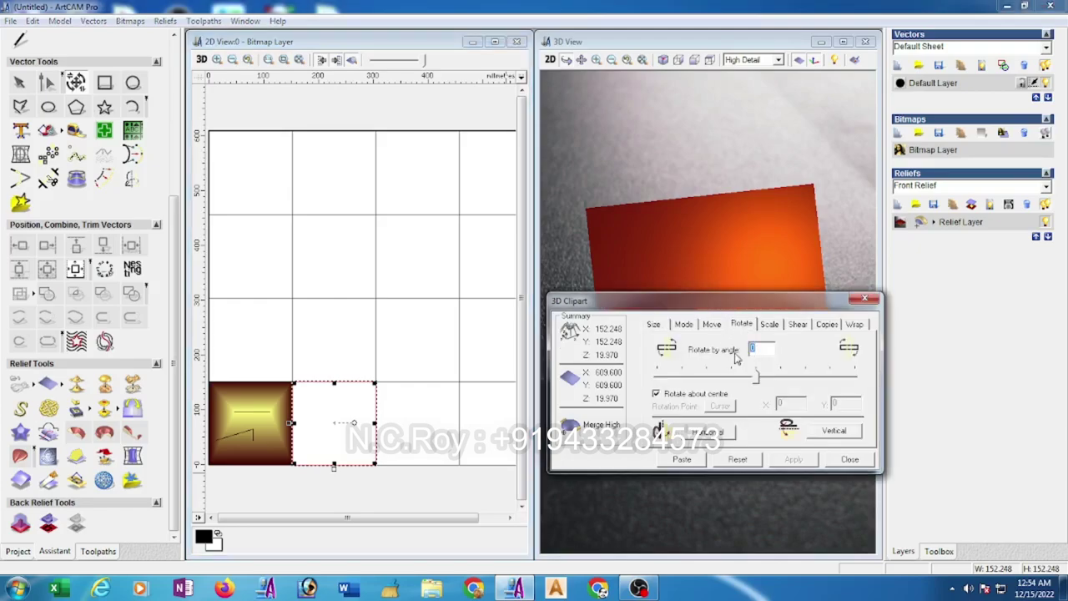
pyautogui.write('9')
pyautogui.click(794, 460)
pyautogui.click(693, 461)
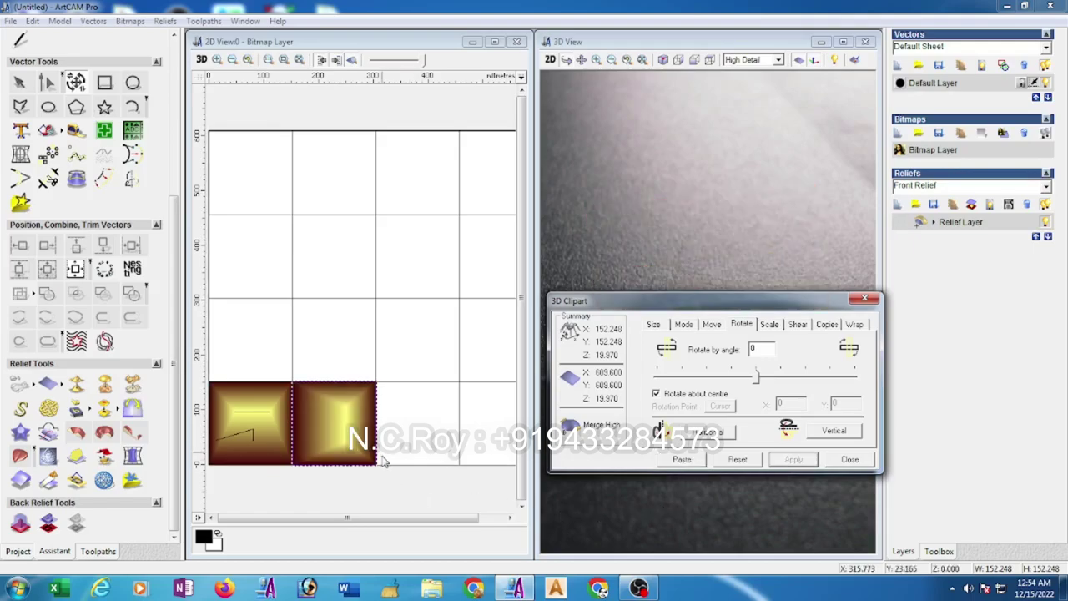
# Paste another 90°-rotated tile into the third bottom-row cell
pyautogui.click(385, 466)
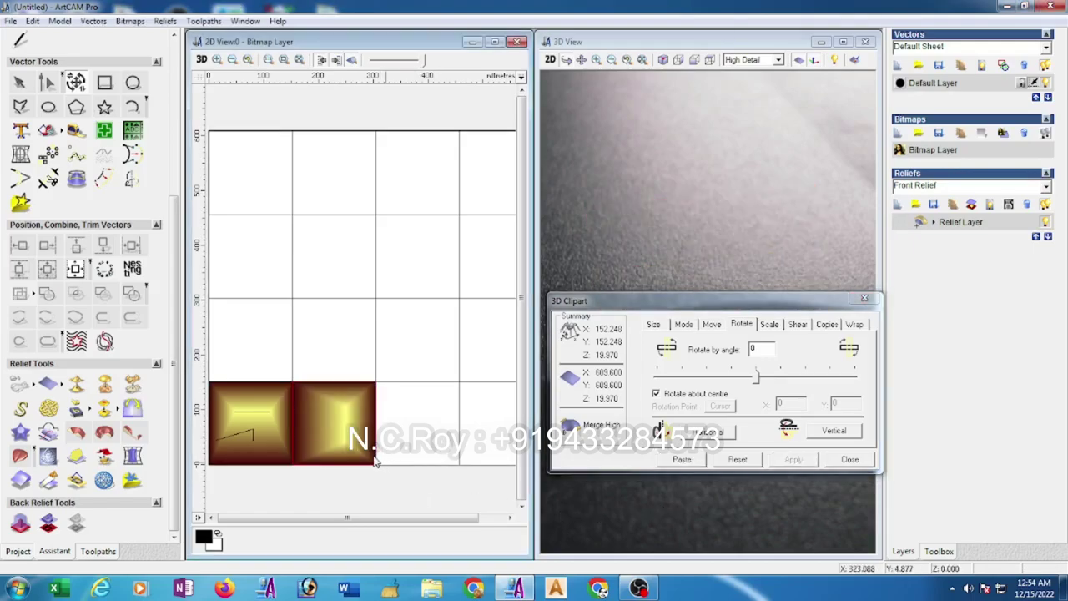
pyautogui.click(375, 464)
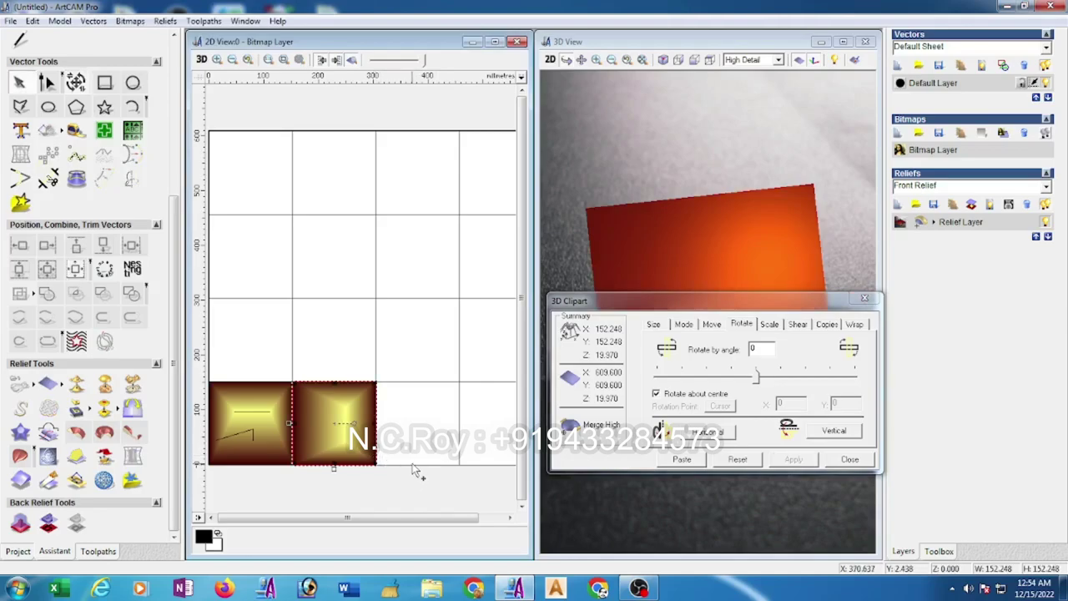
pyautogui.click(412, 465)
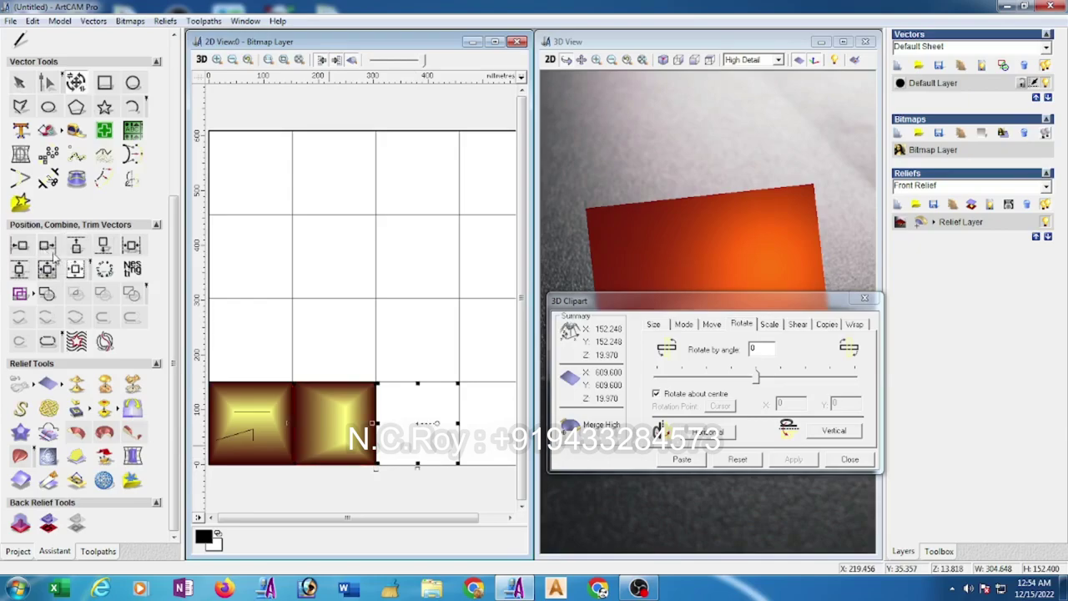
pyautogui.click(414, 485)
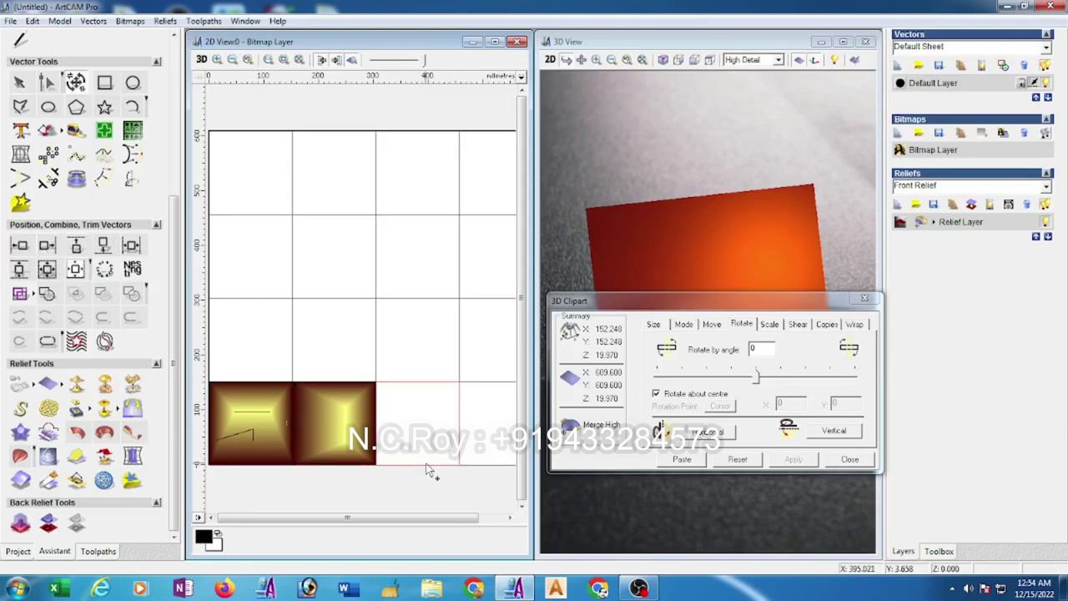
pyautogui.click(422, 464)
pyautogui.click(759, 349)
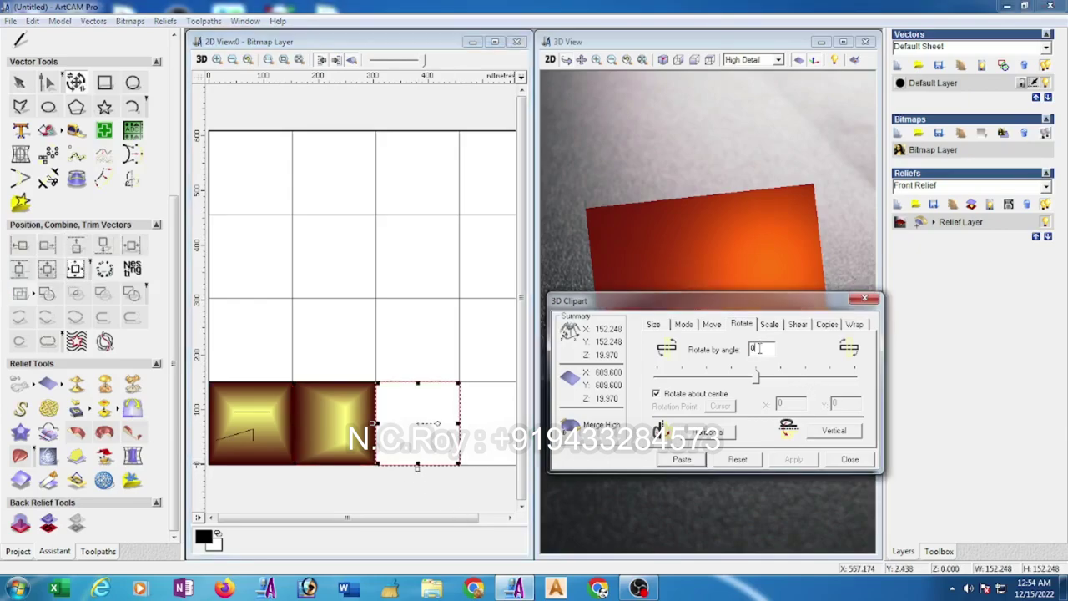
pyautogui.write('9')
pyautogui.click(796, 459)
pyautogui.click(692, 461)
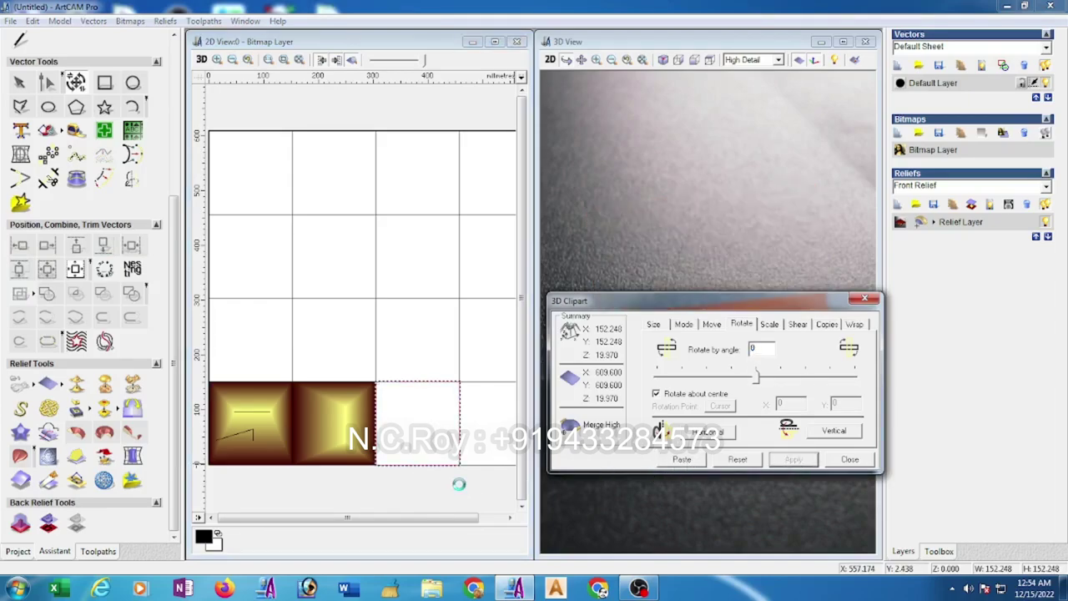
# Fill the fourth bottom-row cell with a 90°-rotated tile and close the clipart dialog
pyautogui.scroll(-2, 459, 484)
pyautogui.scroll(2, 401, 389)
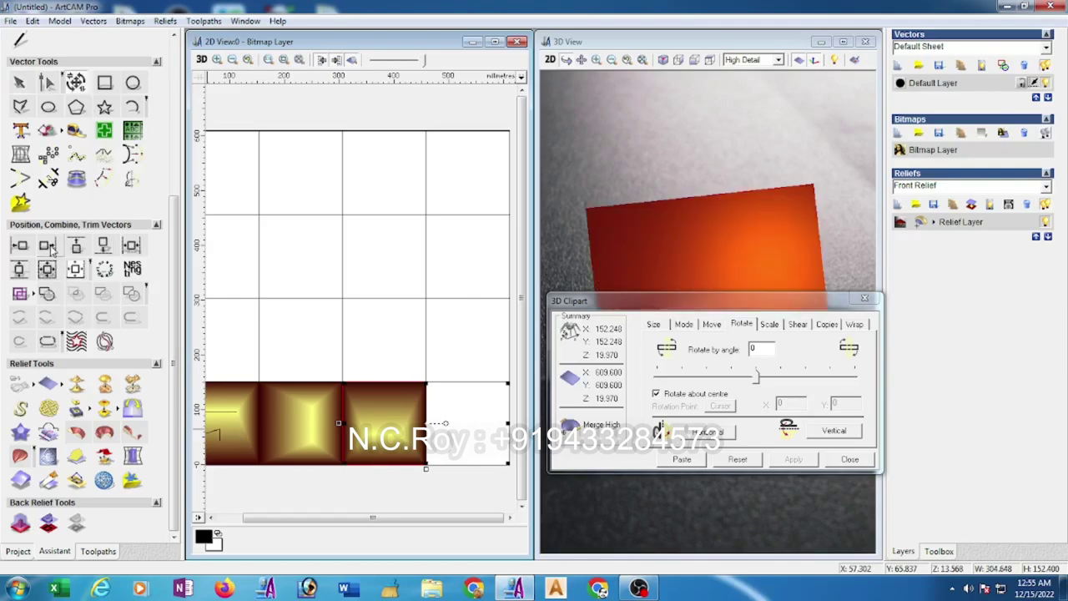
pyautogui.click(757, 348)
pyautogui.write('9')
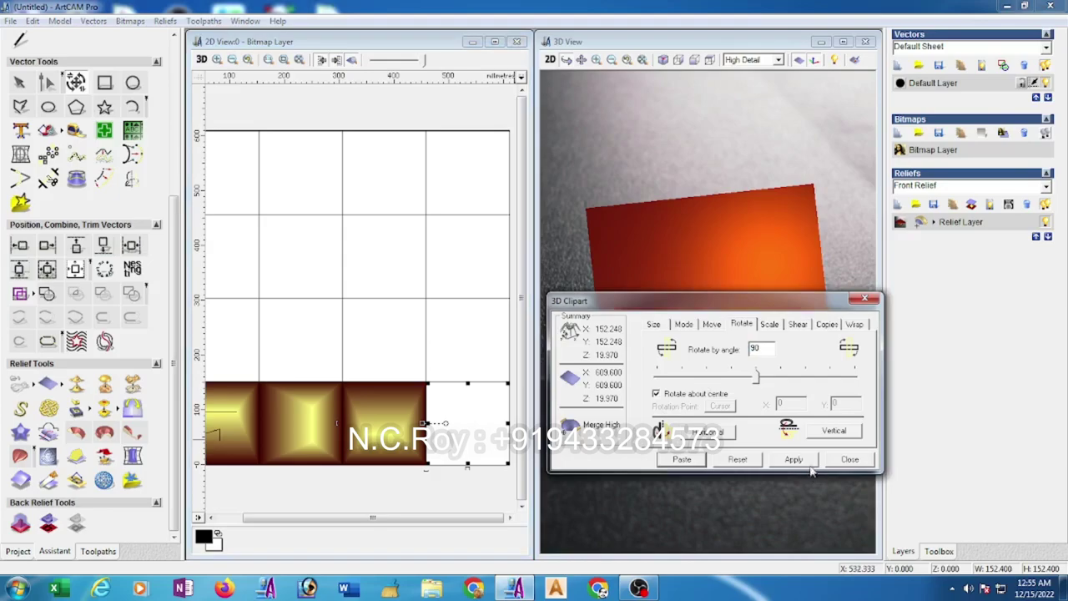
pyautogui.click(795, 459)
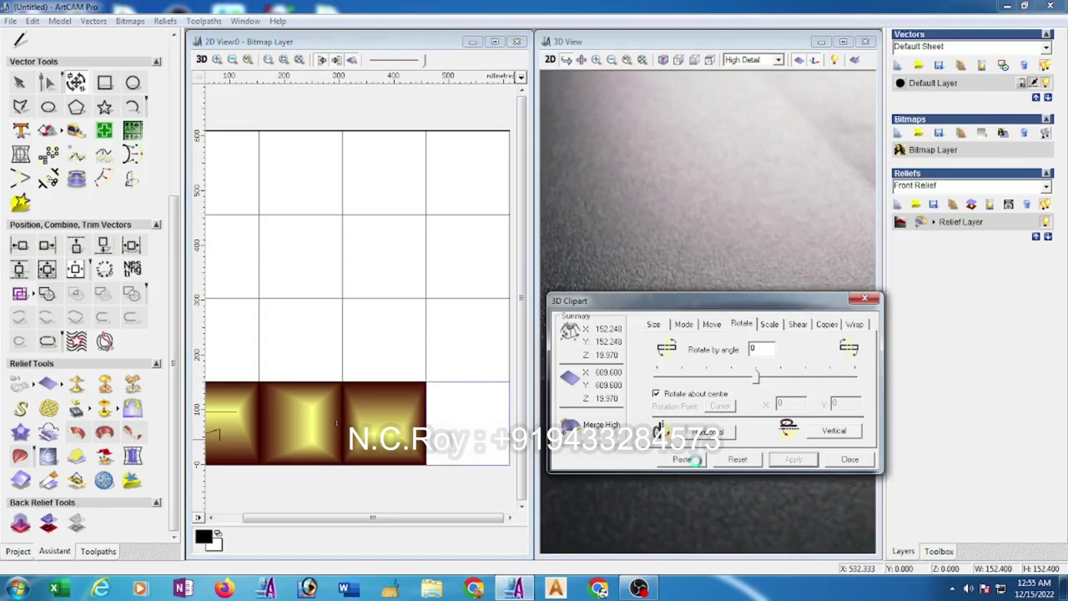
pyautogui.click(692, 460)
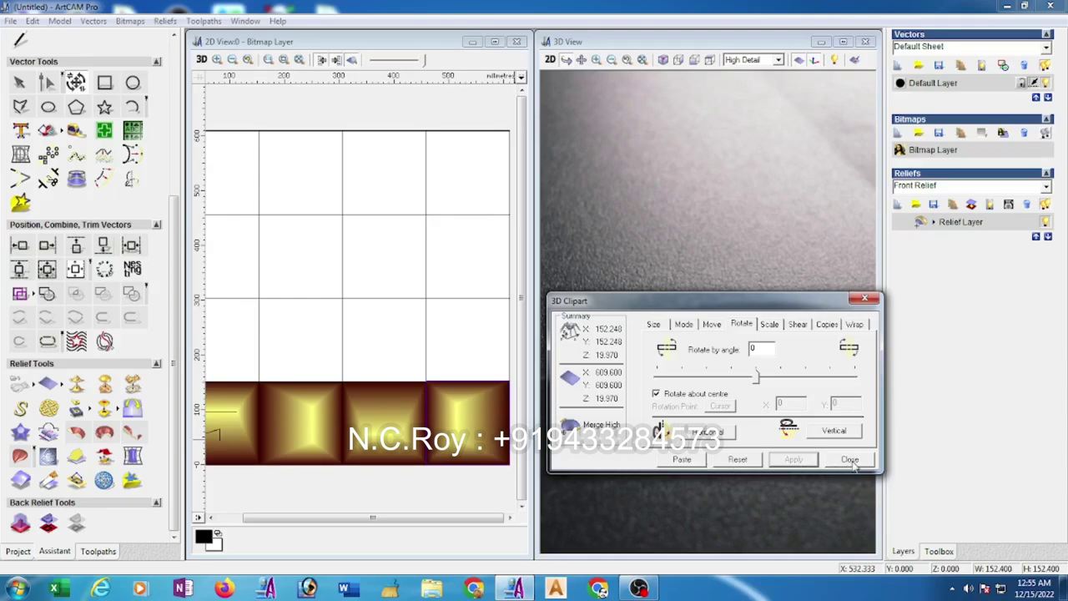
pyautogui.scroll(-3, 403, 492)
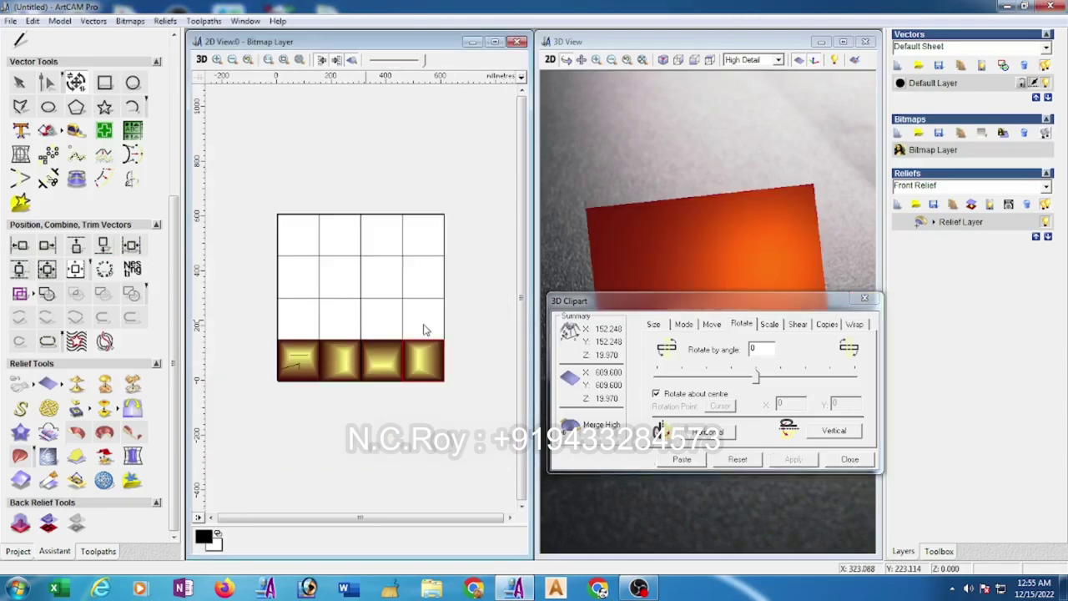
pyautogui.click(328, 291)
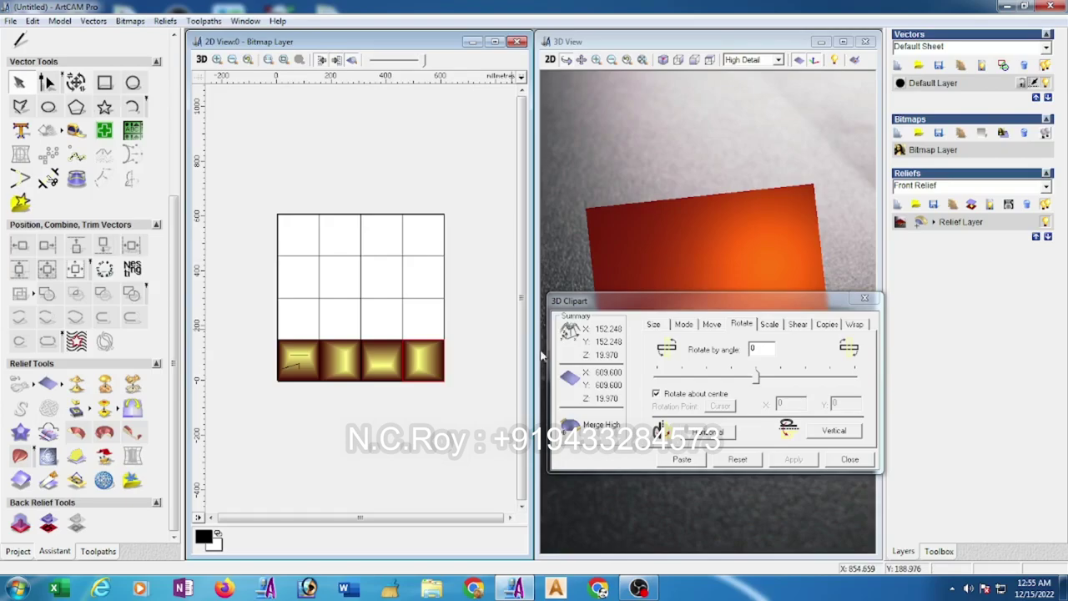
pyautogui.click(851, 461)
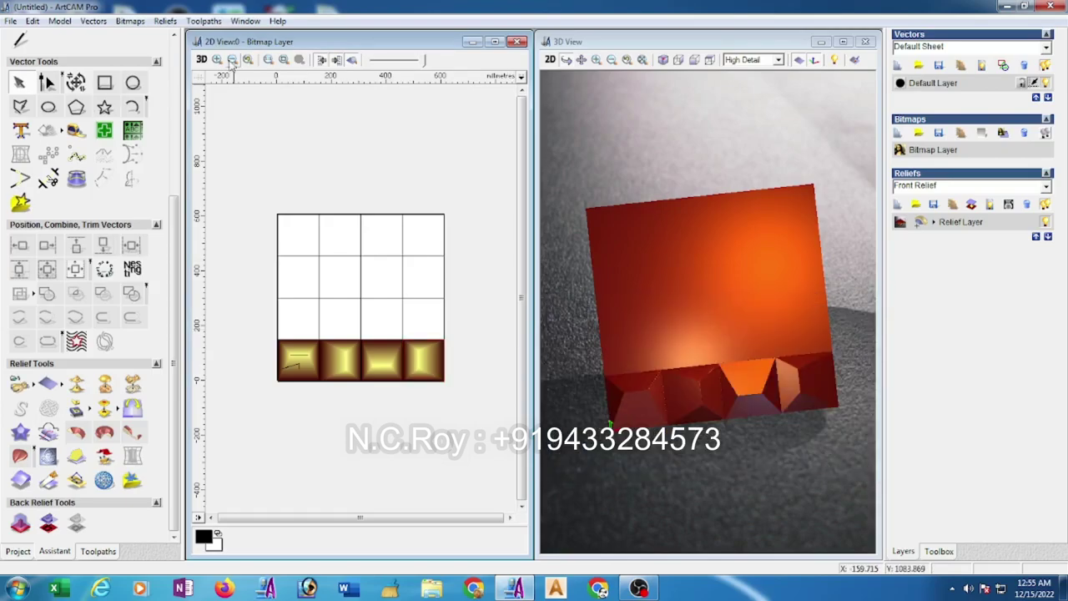
# Save the composite relief to the Desktop as v2, then bring up the Relief Paste chooser
pyautogui.click(165, 20)
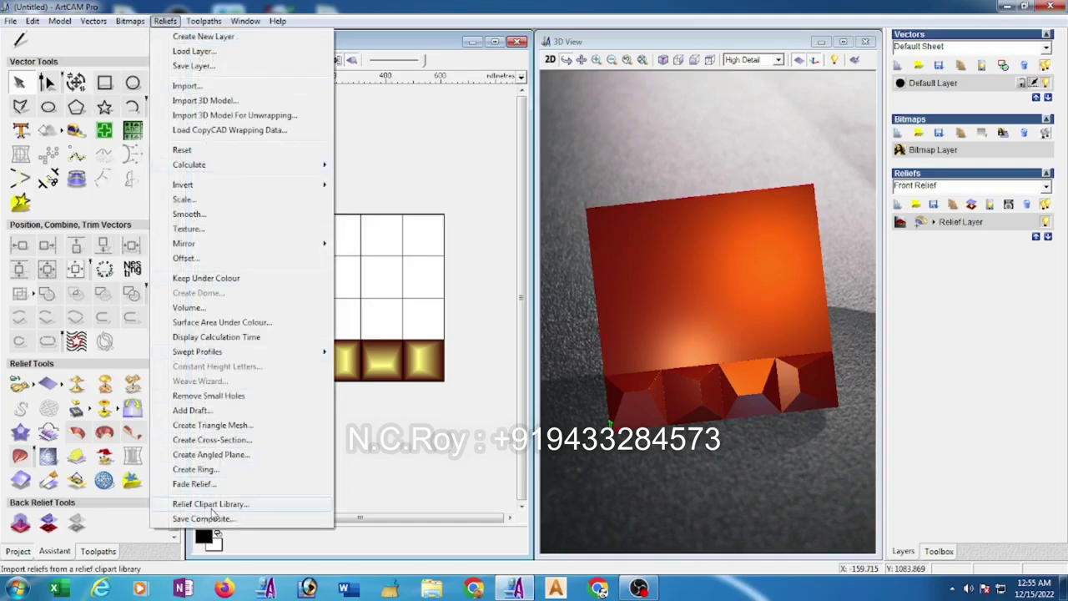
pyautogui.click(269, 520)
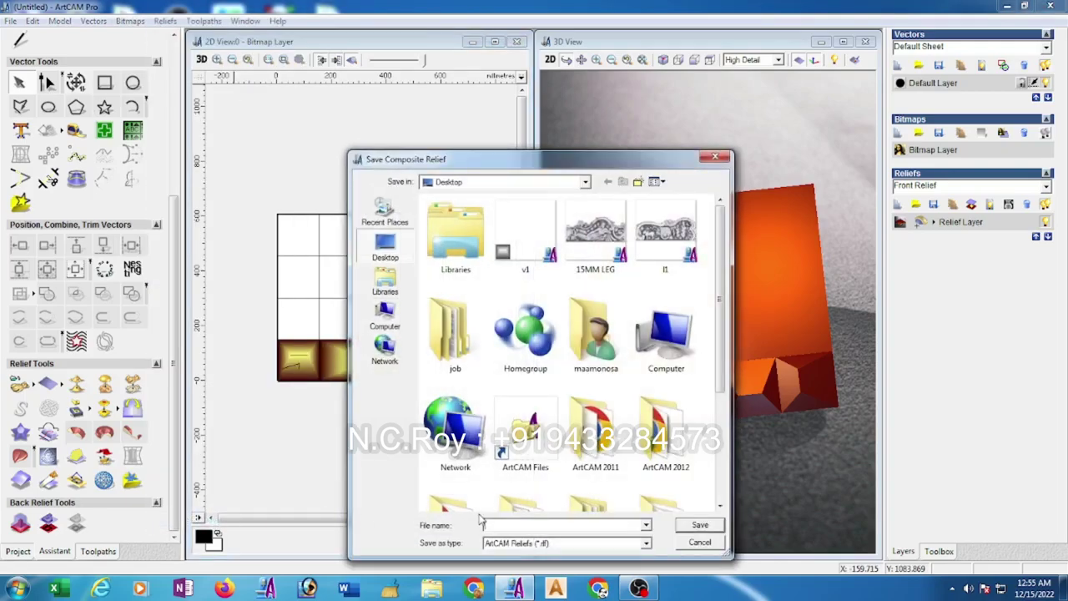
pyautogui.write('v2')
pyautogui.click(705, 526)
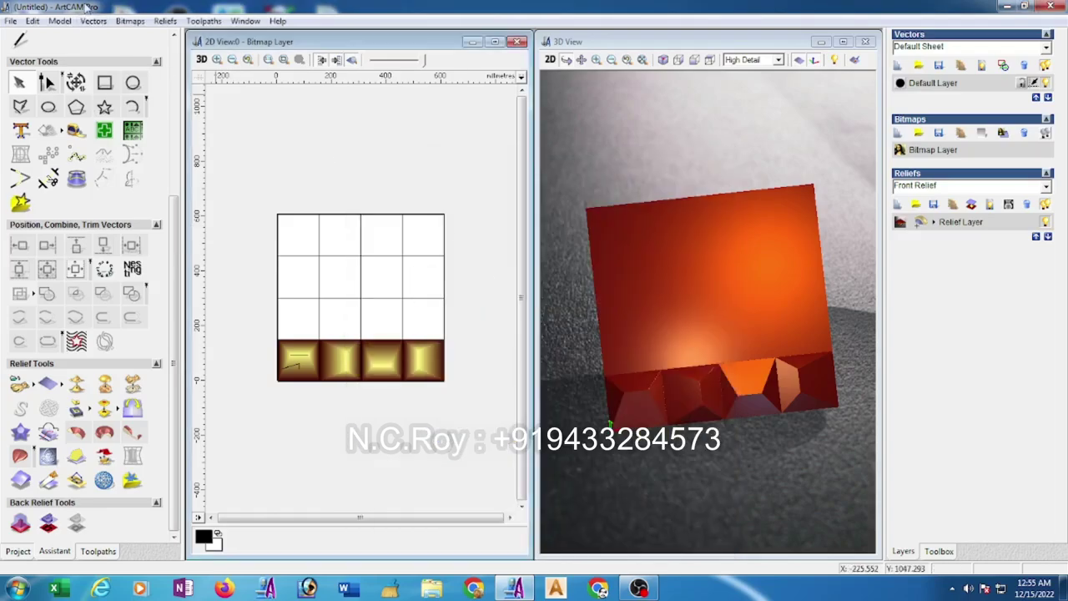
pyautogui.click(165, 21)
pyautogui.click(190, 87)
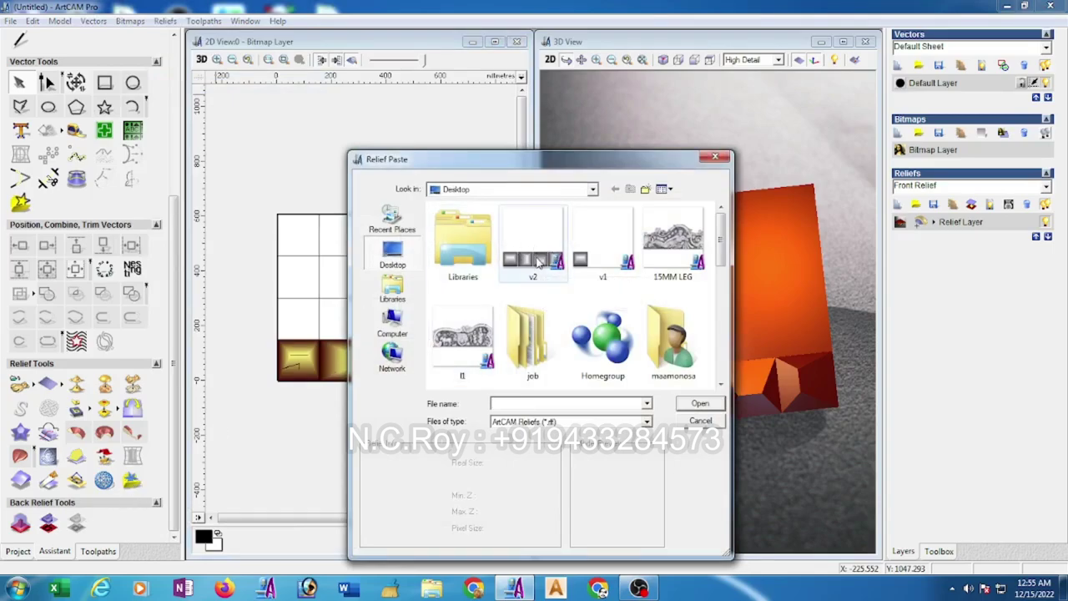
# Load v2 and paste a horizontally mirrored copy of it into the second grid row
pyautogui.click(534, 250)
pyautogui.click(700, 403)
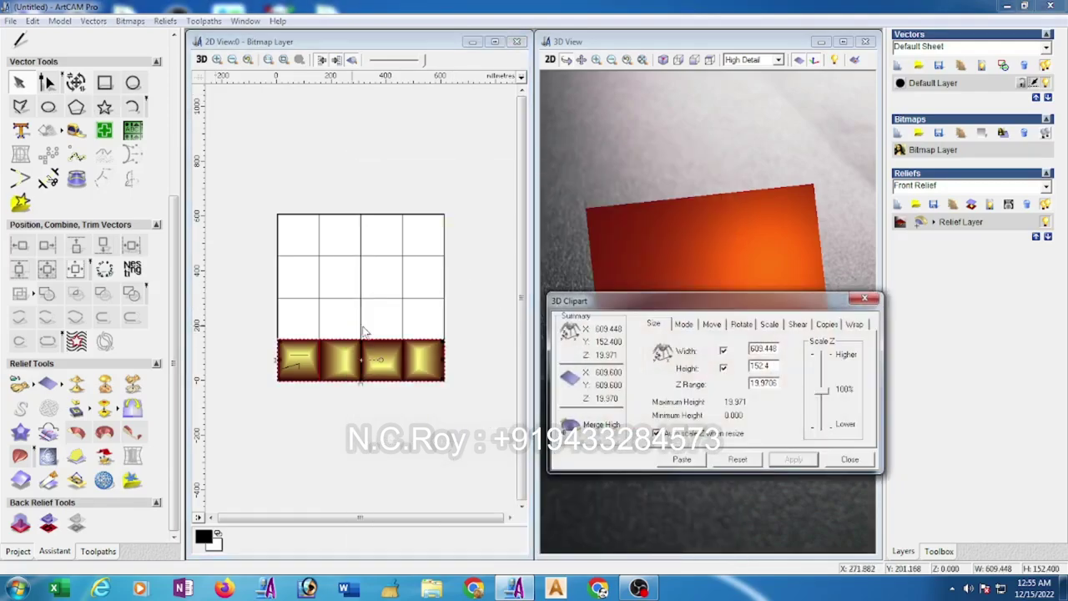
pyautogui.click(281, 318)
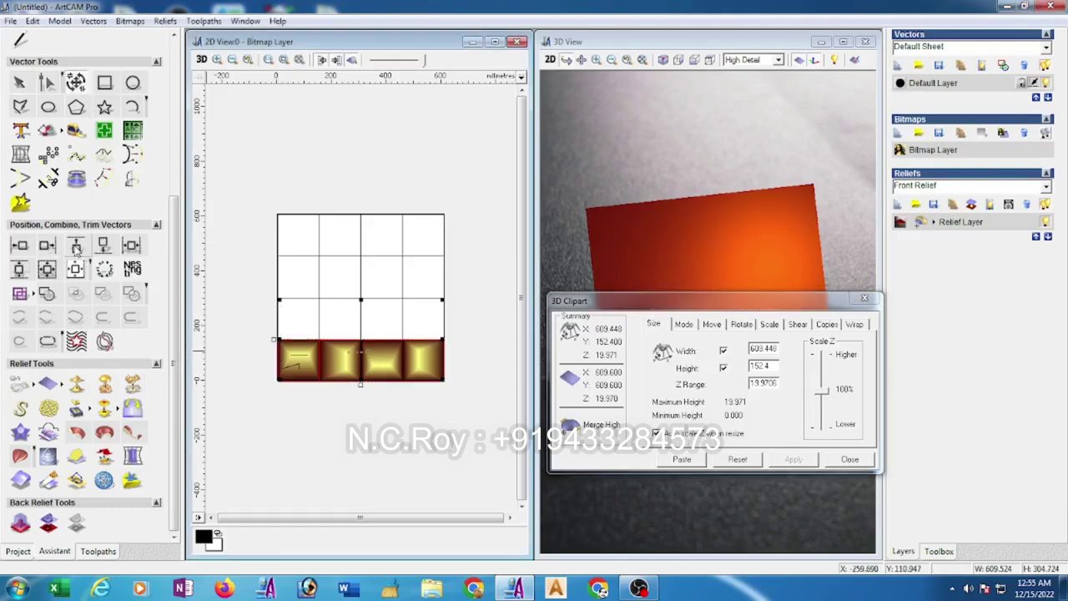
pyautogui.click(297, 318)
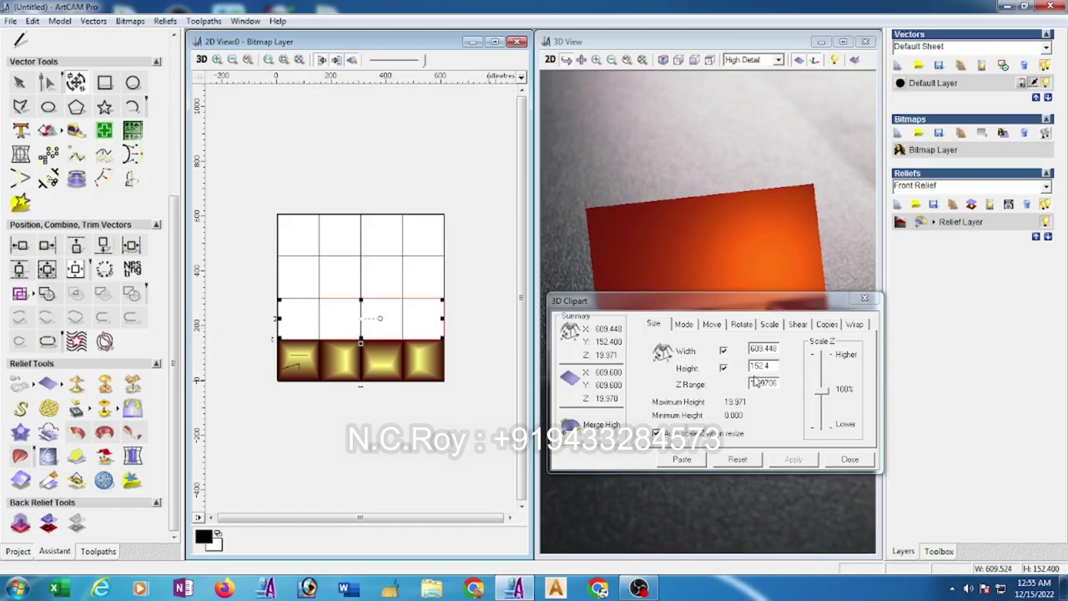
pyautogui.click(742, 325)
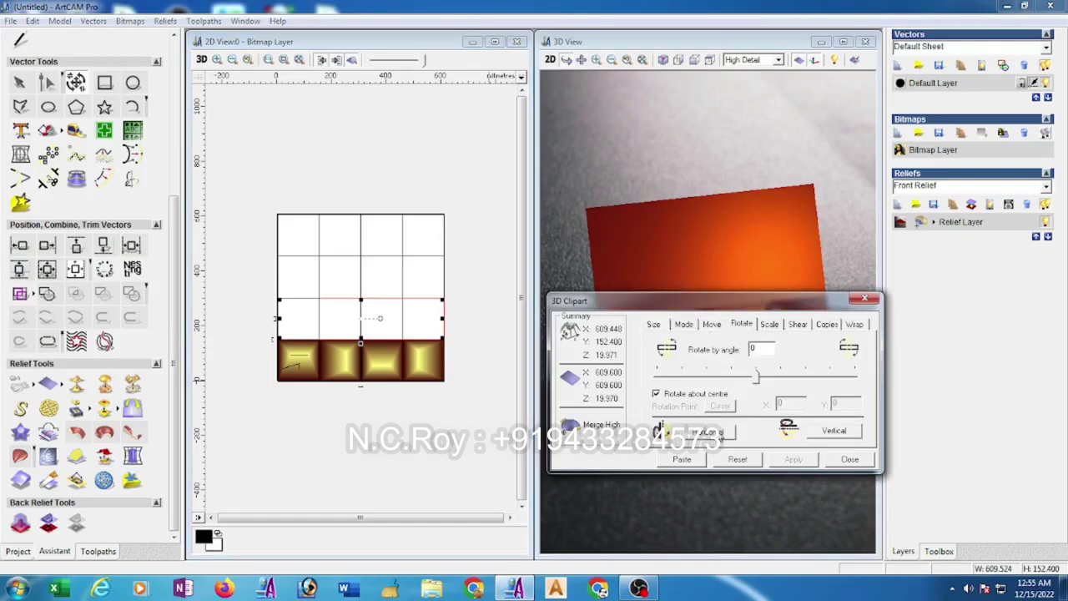
pyautogui.click(707, 431)
pyautogui.click(790, 461)
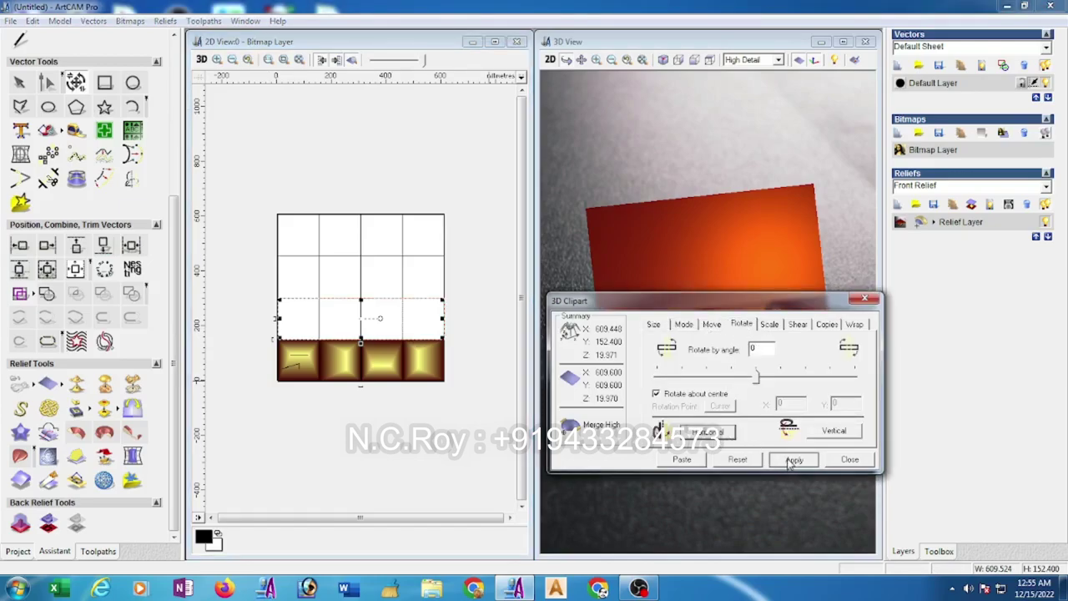
pyautogui.click(684, 325)
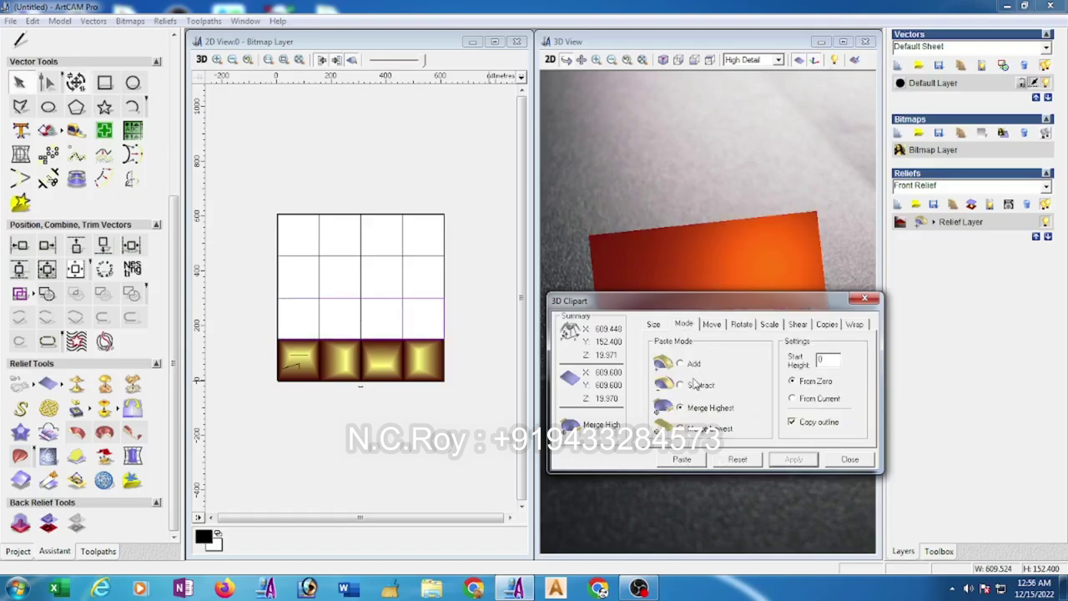
pyautogui.click(652, 325)
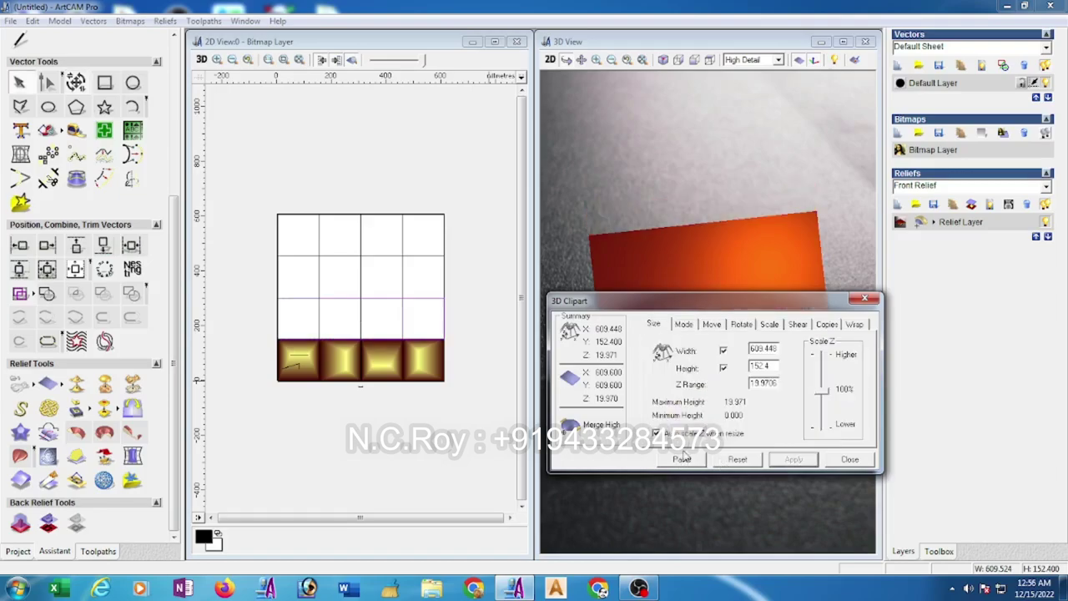
pyautogui.click(683, 461)
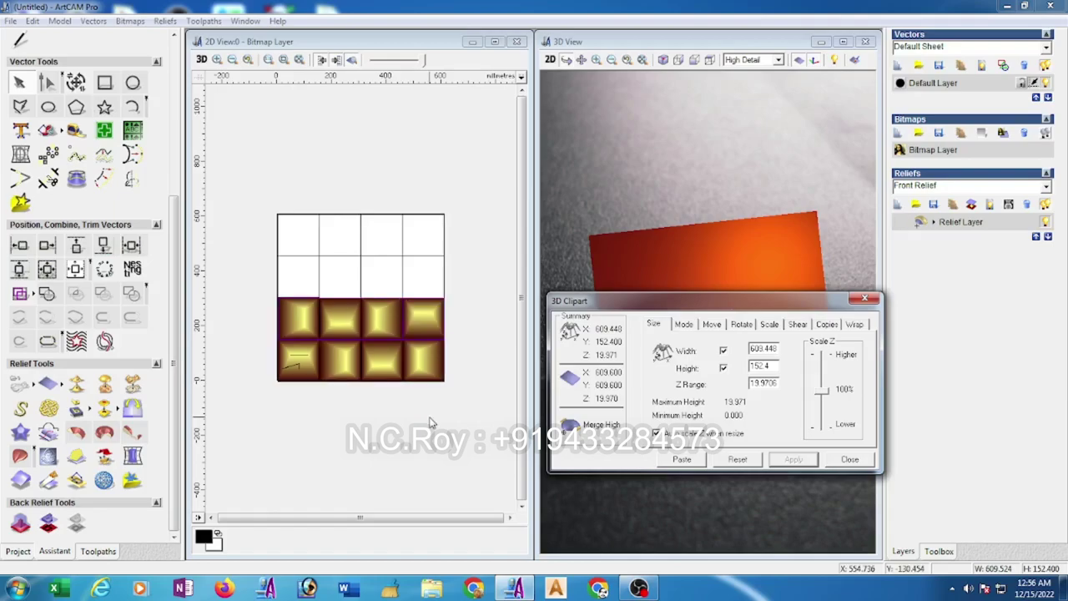
# Paste a horizontally mirrored copy of the two-row tile block into the empty third row
pyautogui.click(491, 305)
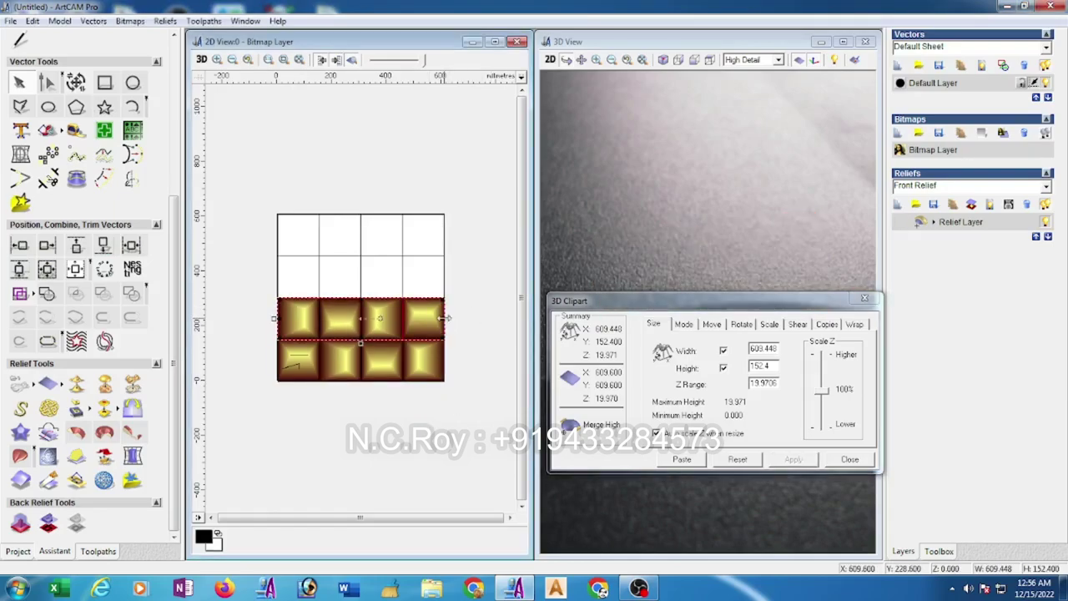
pyautogui.click(280, 276)
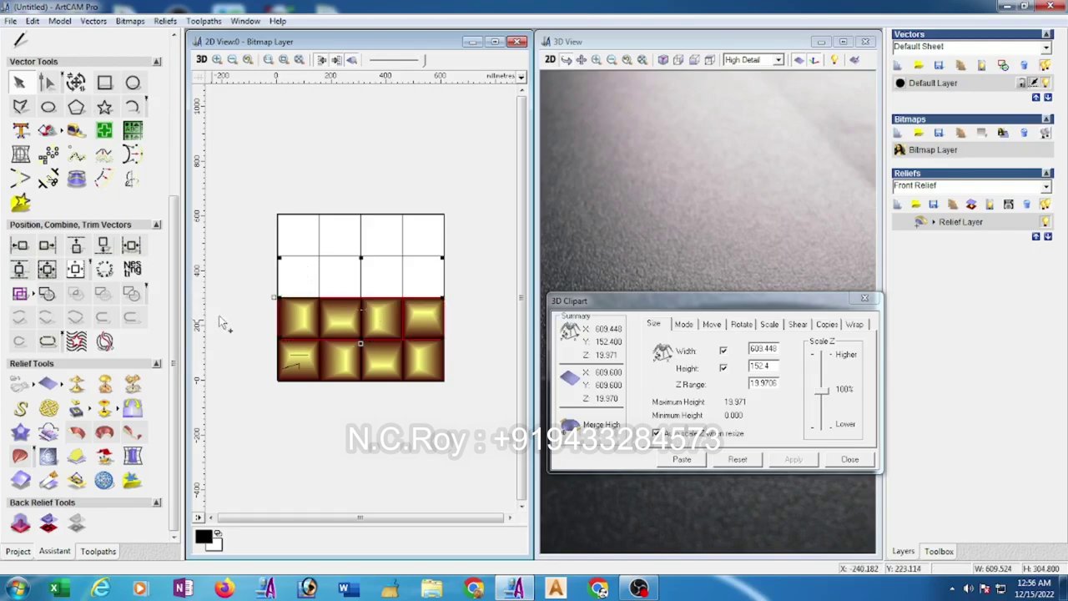
pyautogui.click(76, 244)
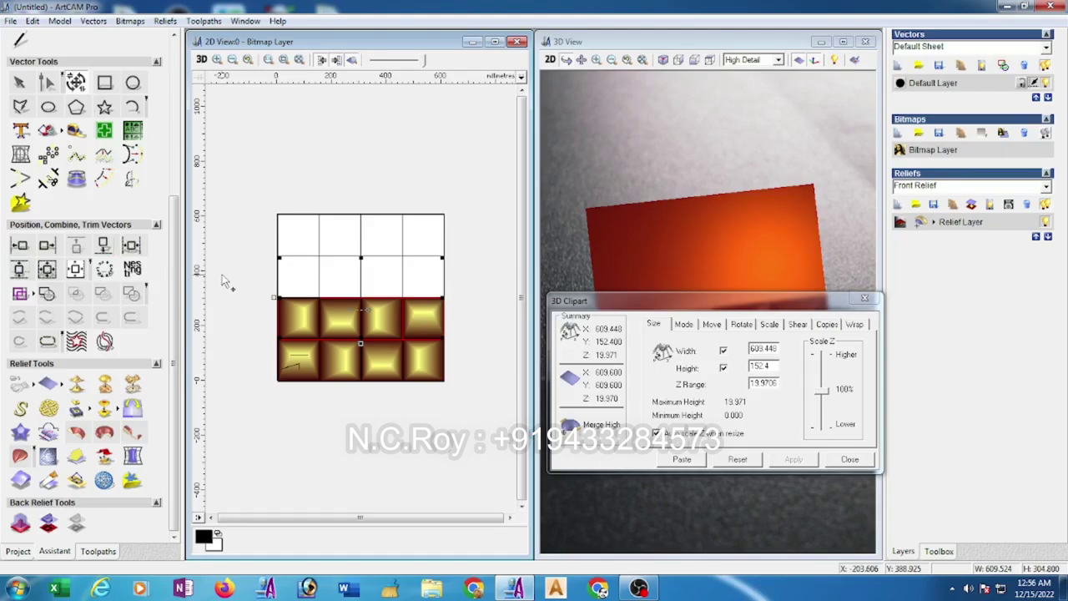
pyautogui.click(280, 322)
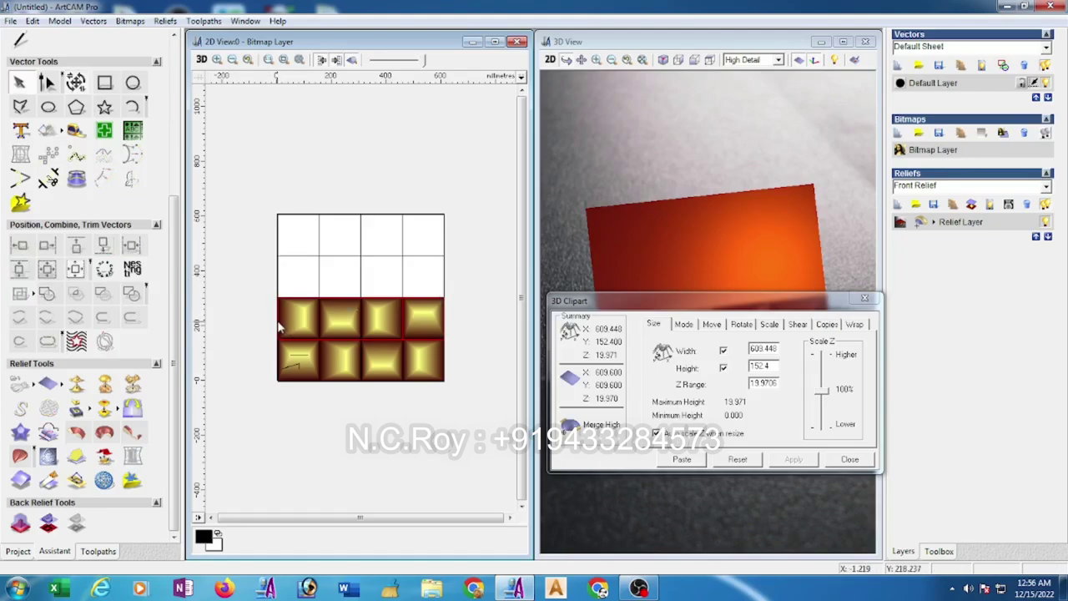
pyautogui.click(279, 321)
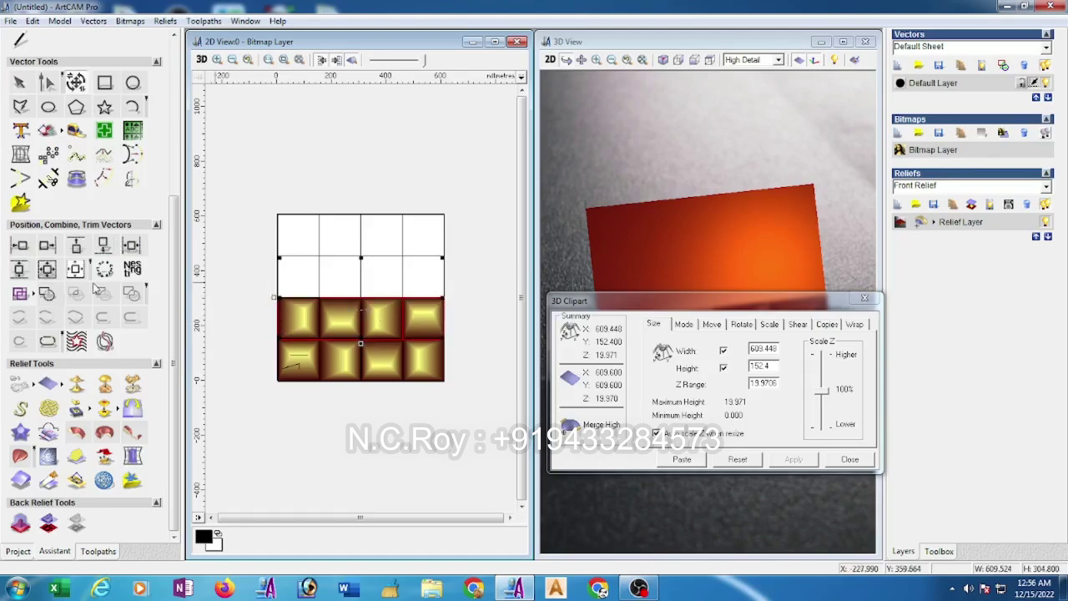
pyautogui.click(75, 247)
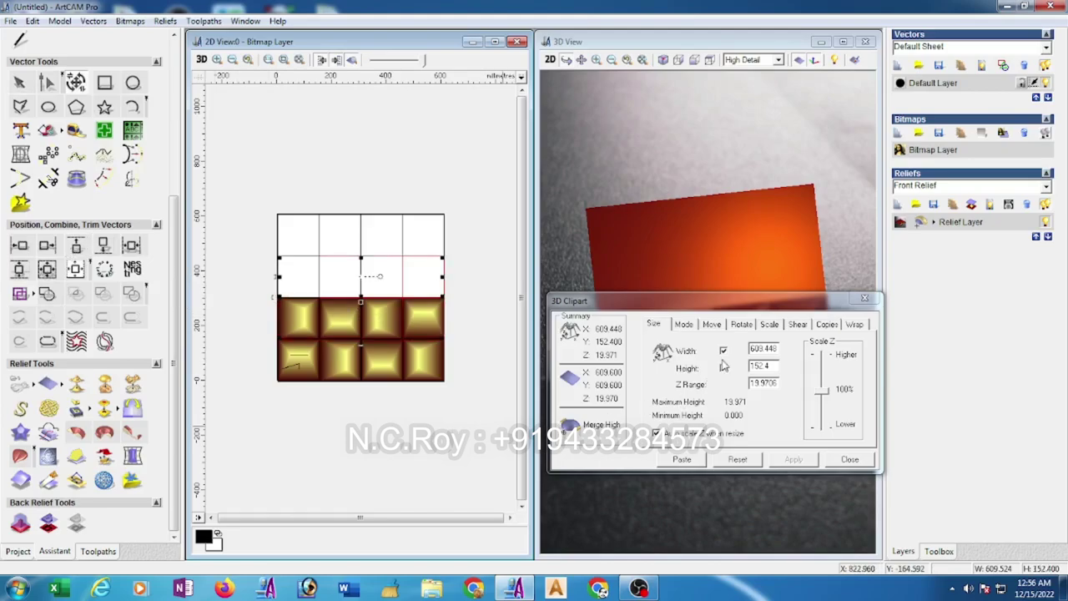
pyautogui.click(742, 326)
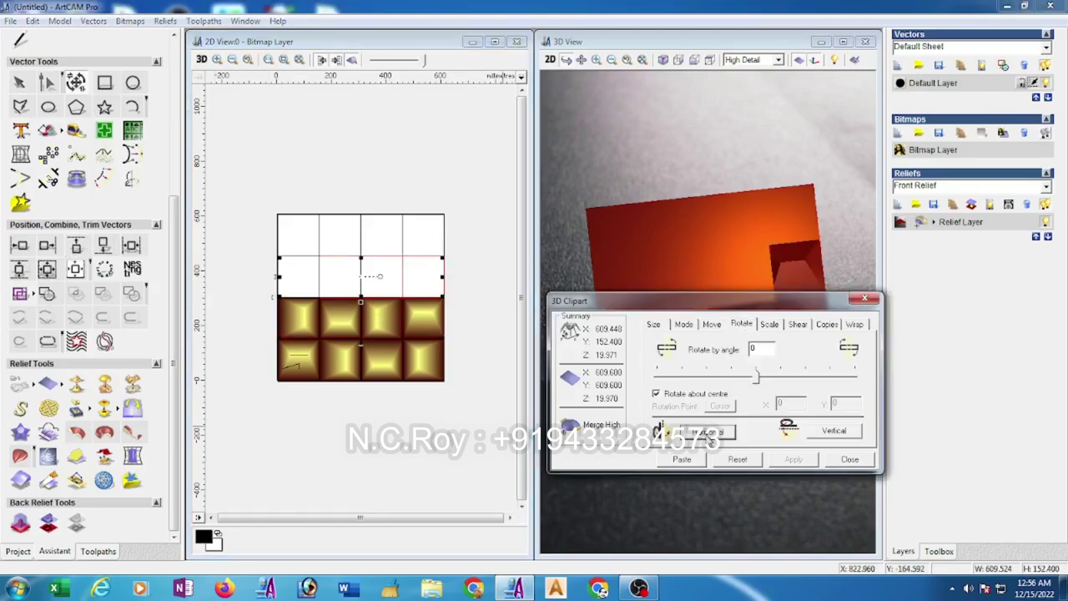
pyautogui.click(706, 432)
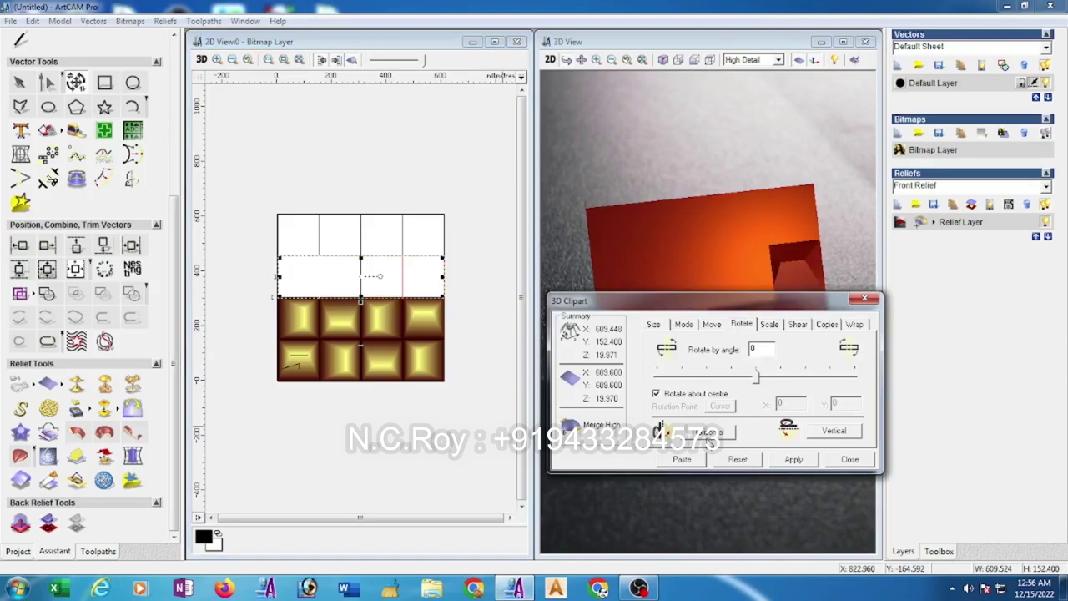
pyautogui.click(794, 460)
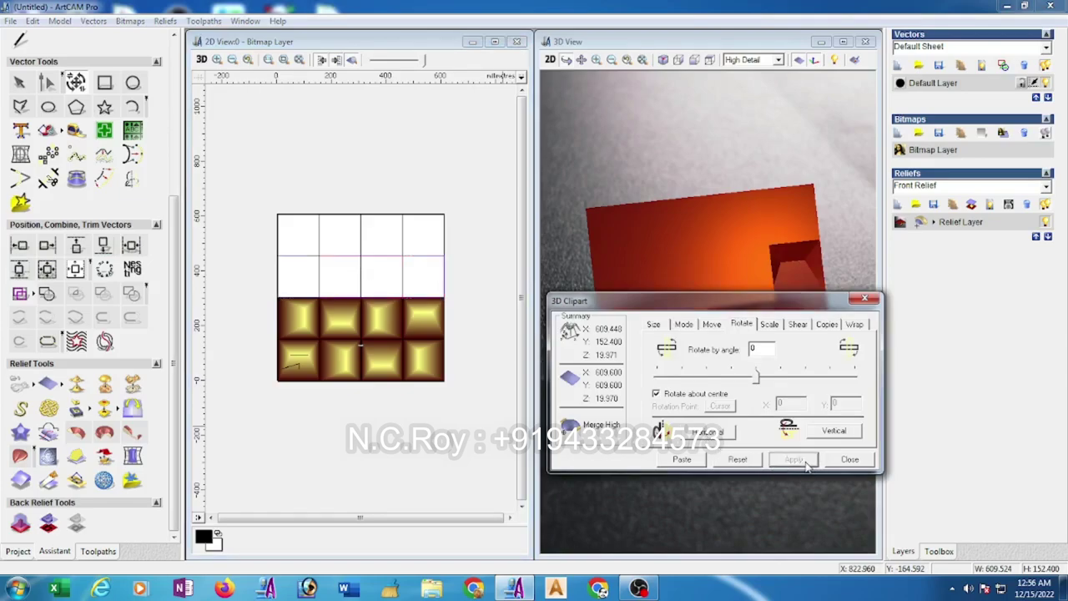
pyautogui.click(690, 465)
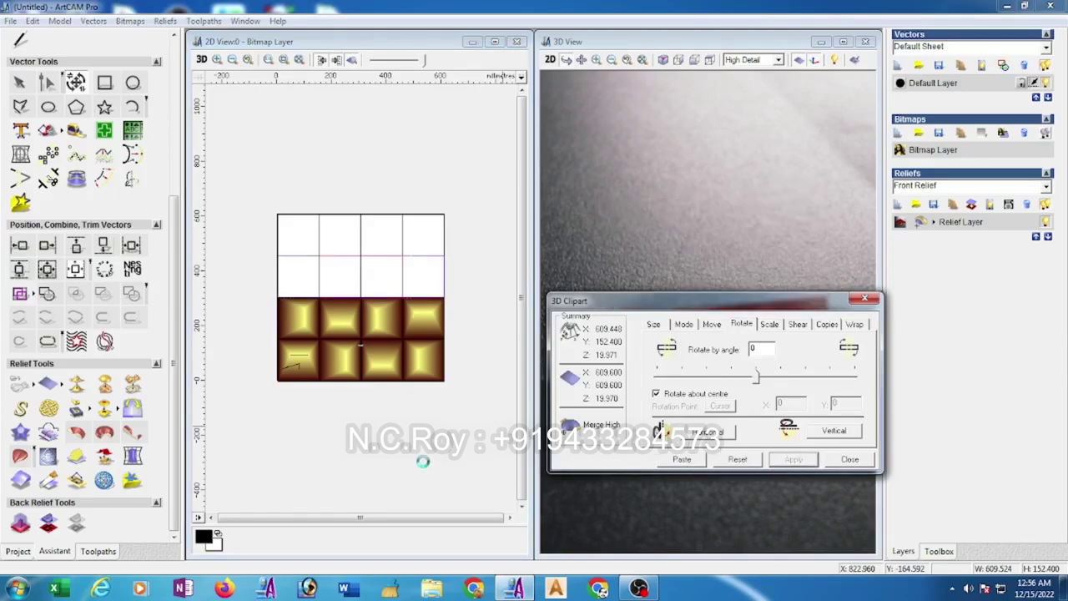
# Paste a horizontally mirrored tile copy into the blank top row, then close 3D Clipart
pyautogui.click(334, 409)
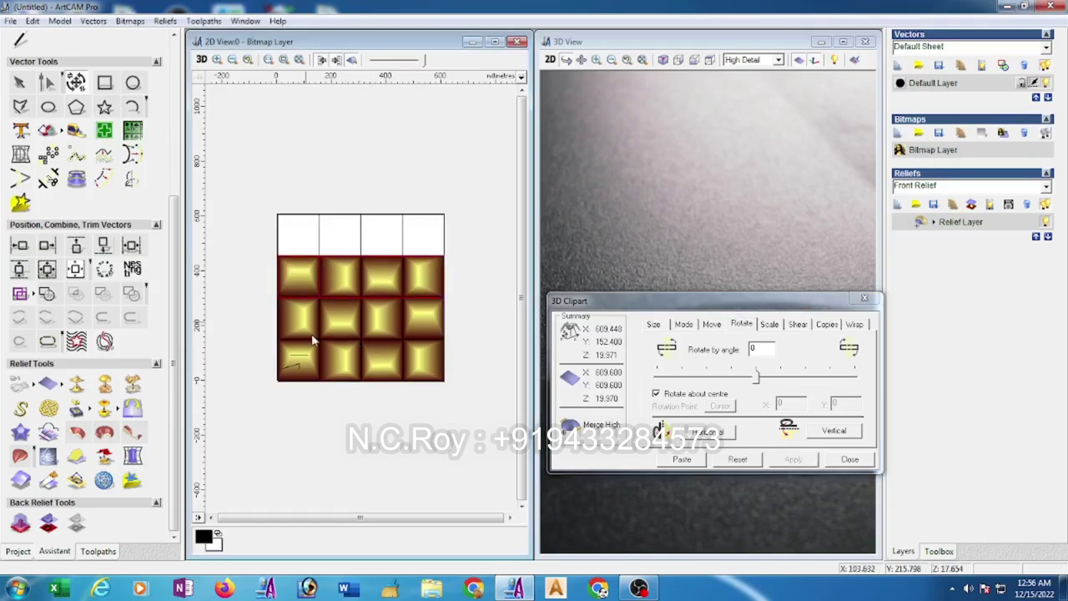
pyautogui.click(278, 275)
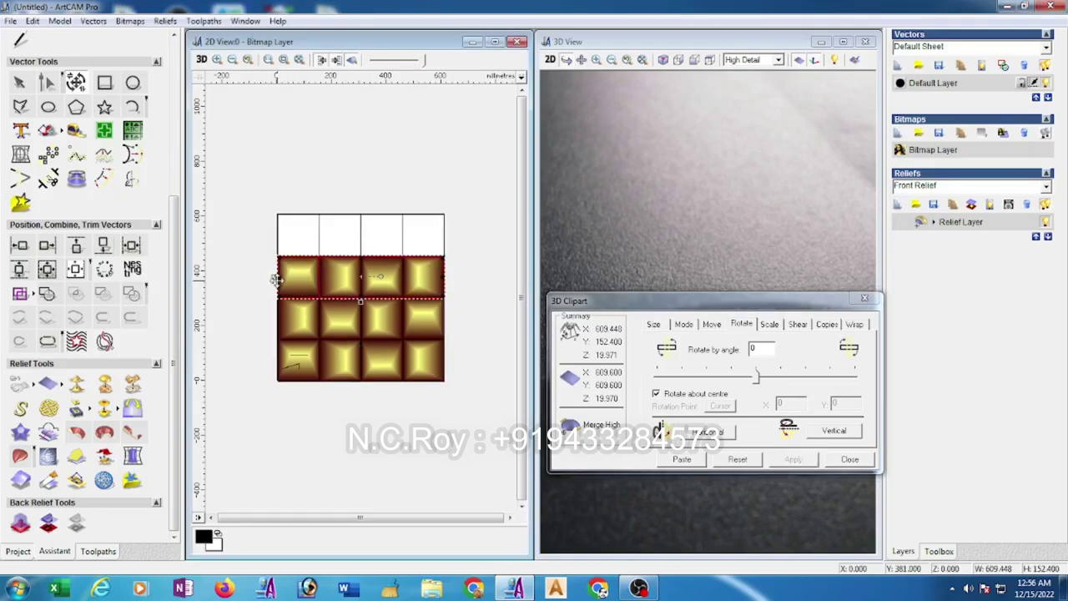
pyautogui.click(279, 237)
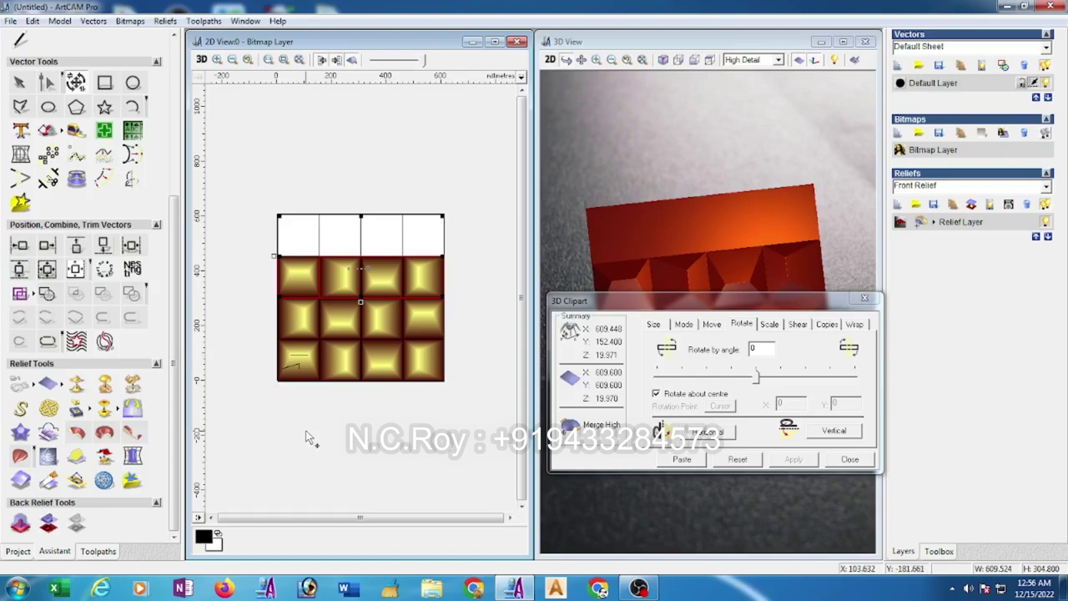
pyautogui.press('Escape')
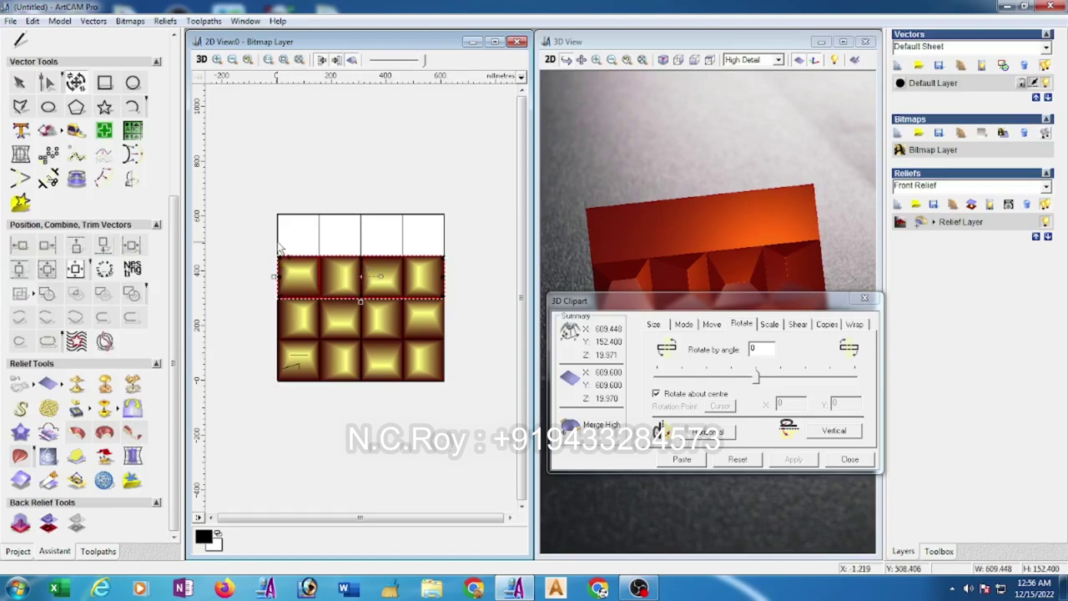
pyautogui.click(278, 276)
pyautogui.click(380, 235)
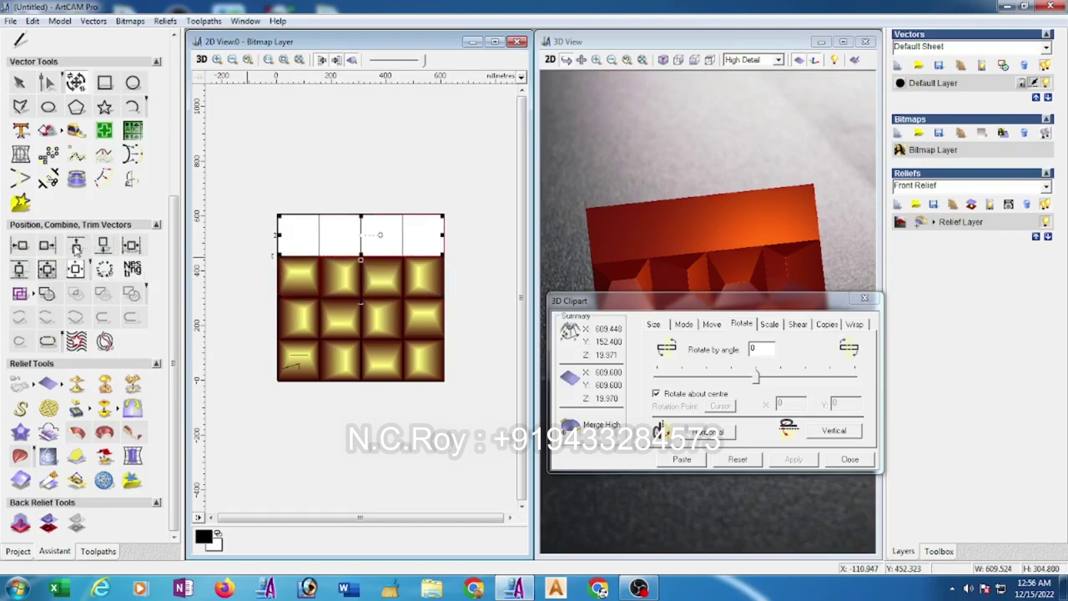
pyautogui.click(743, 323)
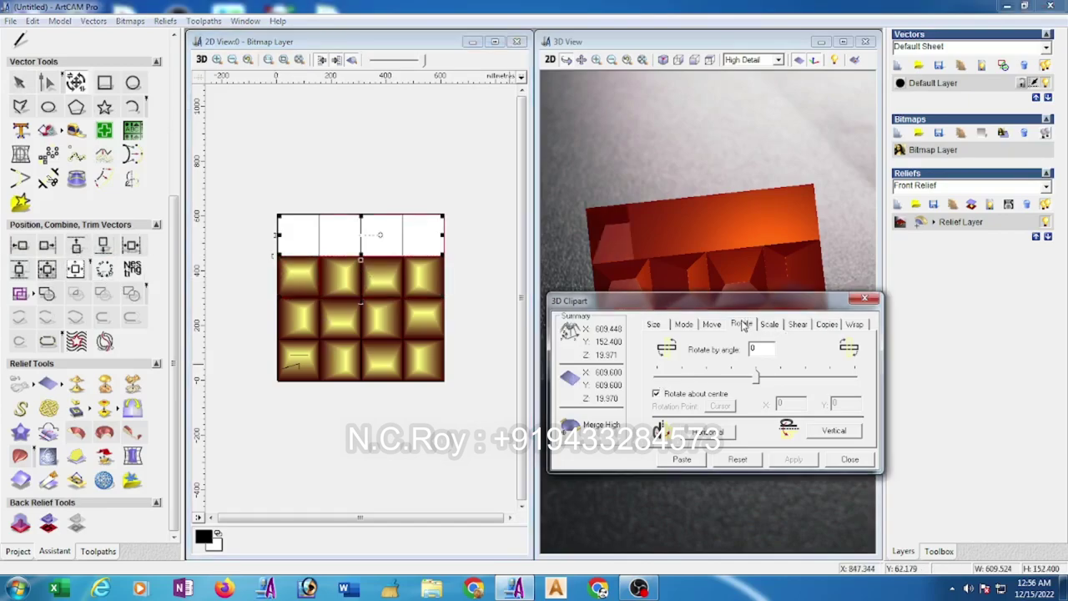
pyautogui.click(706, 431)
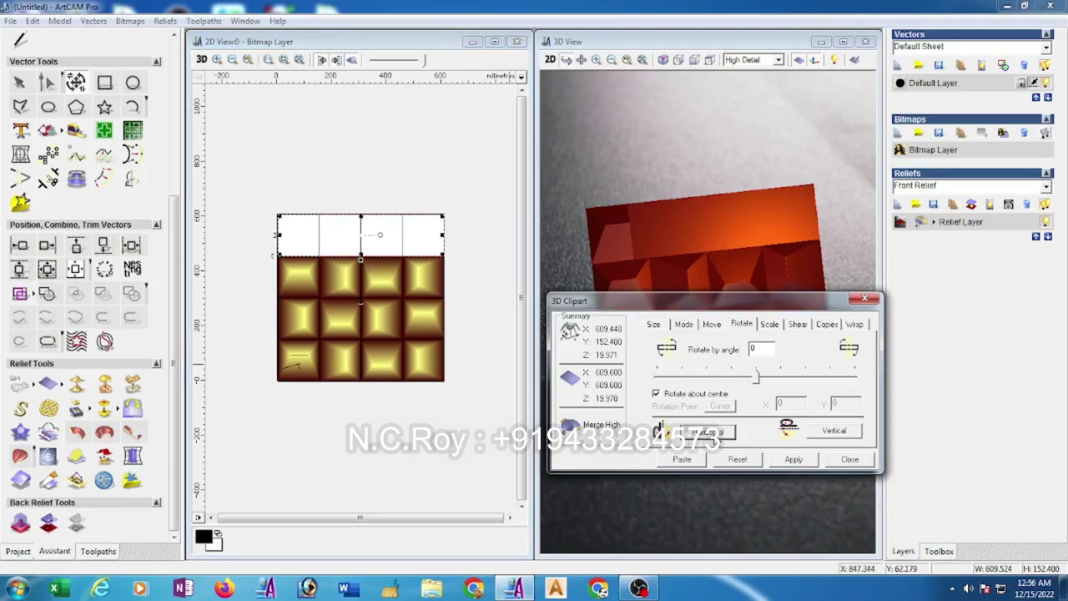
pyautogui.click(813, 464)
pyautogui.click(685, 460)
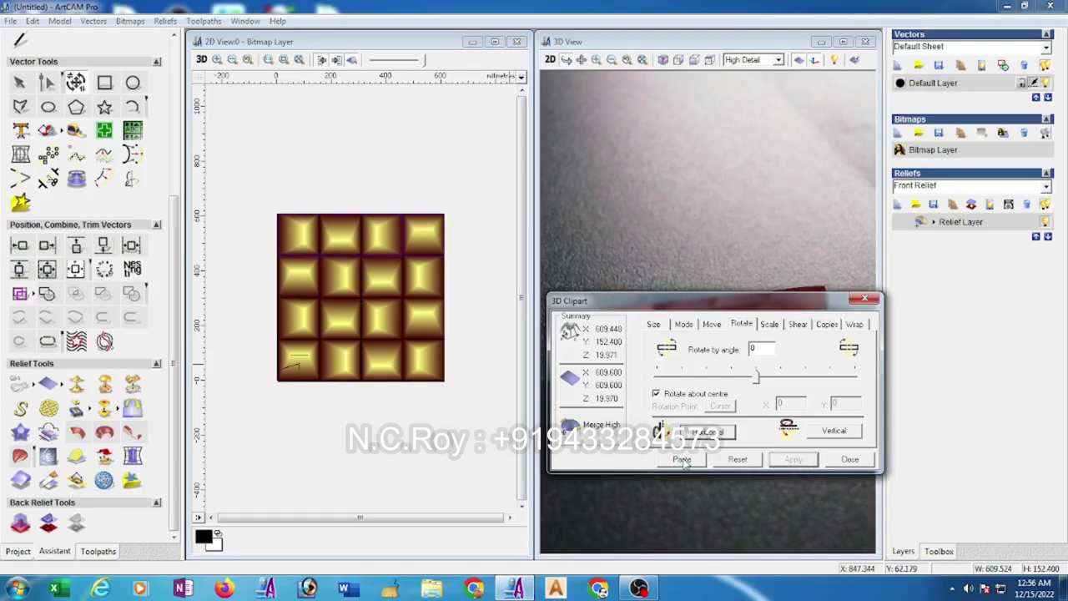
pyautogui.click(847, 461)
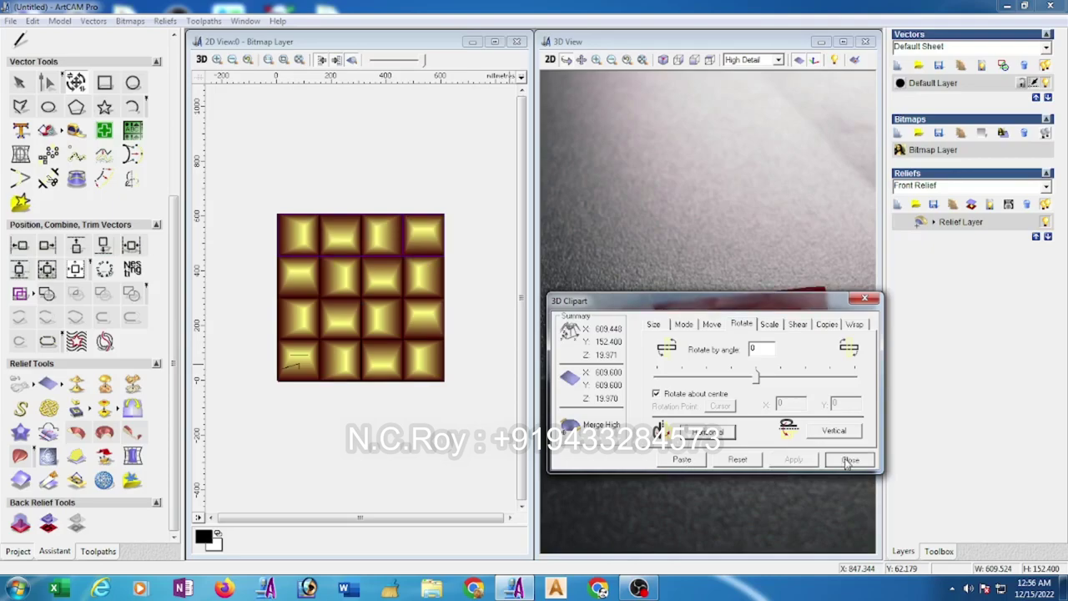
# Maximise the 3D view, orbit the sixteen-tile panel, and tile the 2D and 3D windows vertically
pyautogui.click(842, 41)
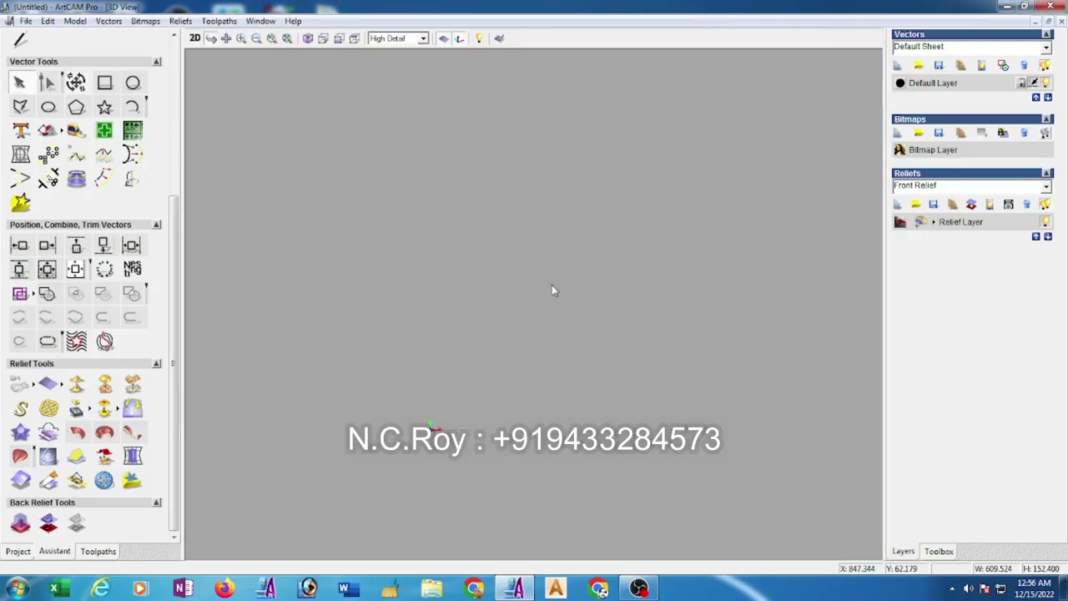
pyautogui.moveTo(543, 341)
pyautogui.mouseDown()
pyautogui.moveTo(498, 303)
pyautogui.moveTo(554, 341)
pyautogui.moveTo(498, 270)
pyautogui.moveTo(494, 293)
pyautogui.moveTo(553, 348)
pyautogui.moveTo(515, 274)
pyautogui.mouseUp()
pyautogui.moveTo(573, 350)
pyautogui.mouseDown()
pyautogui.moveTo(654, 284)
pyautogui.moveTo(535, 308)
pyautogui.moveTo(546, 312)
pyautogui.mouseUp()
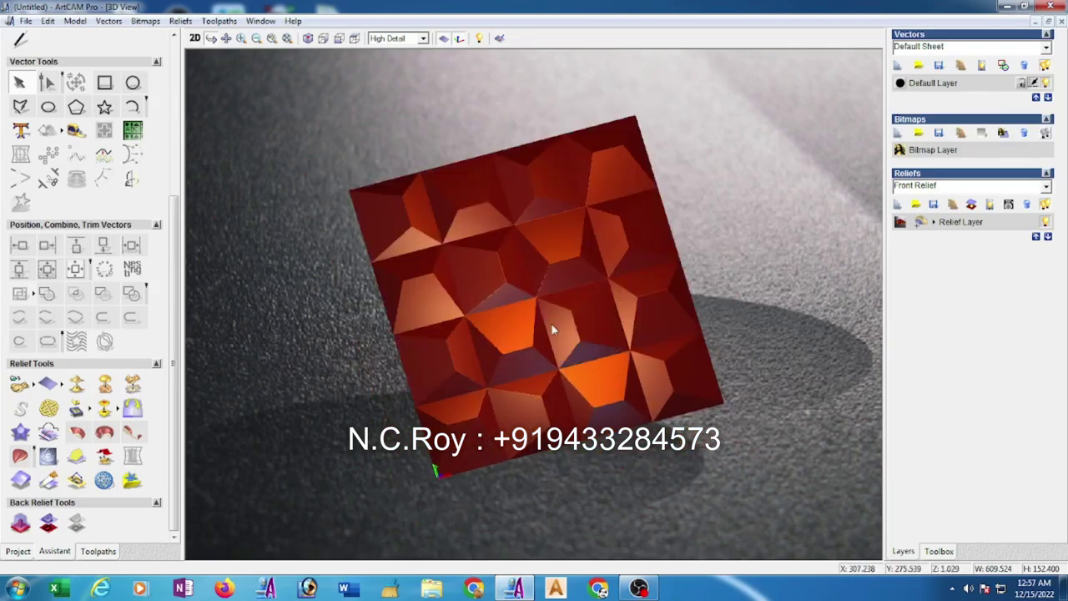
pyautogui.click(260, 21)
pyautogui.click(288, 51)
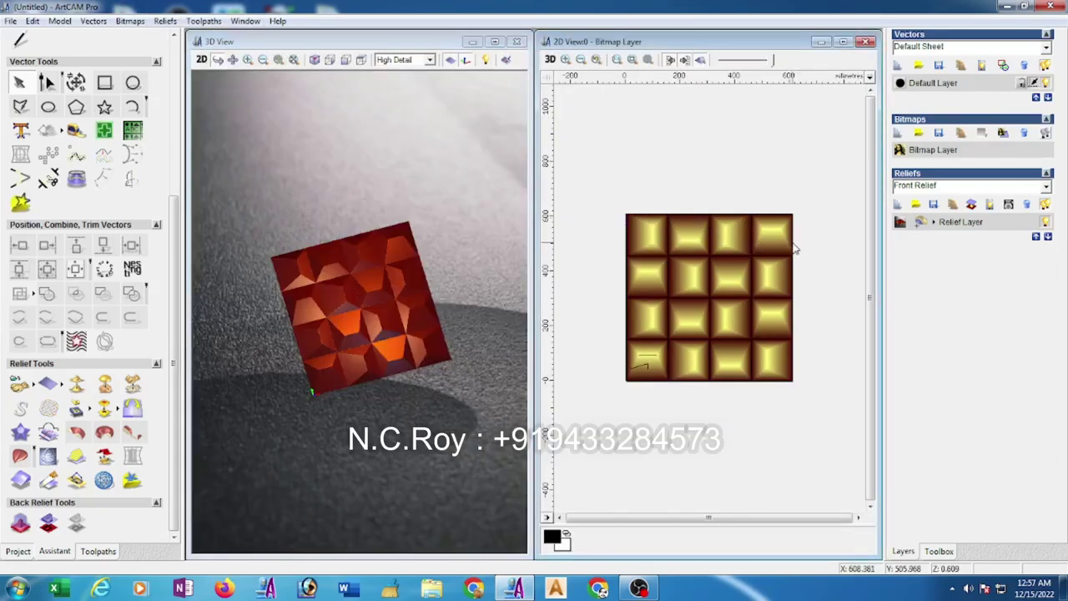
# On a new vector layer, draw a 609.6 mm square over the tile panel
pyautogui.click(793, 242)
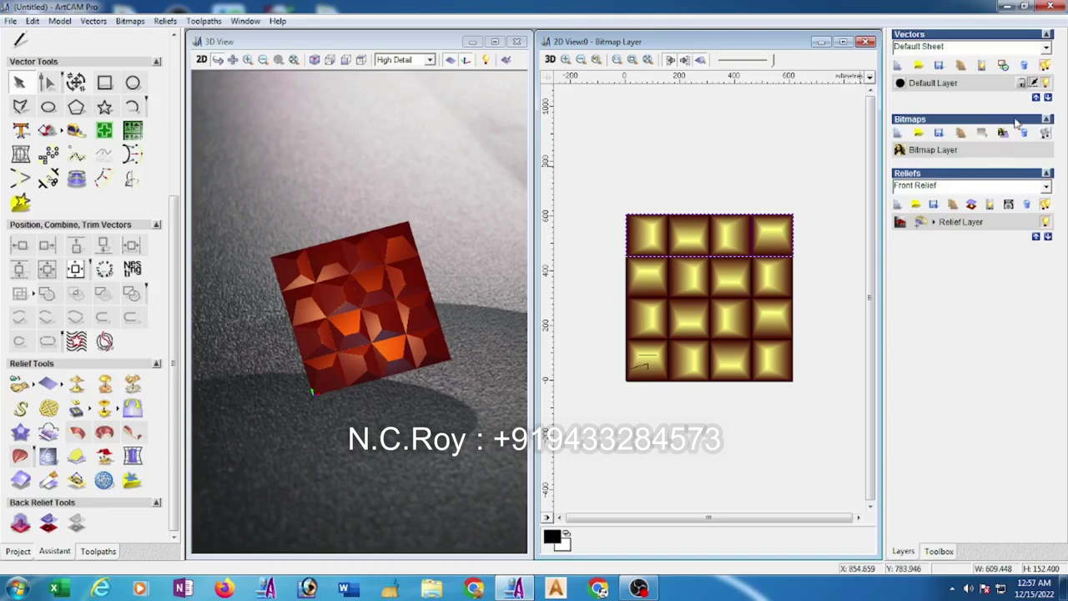
pyautogui.click(1047, 85)
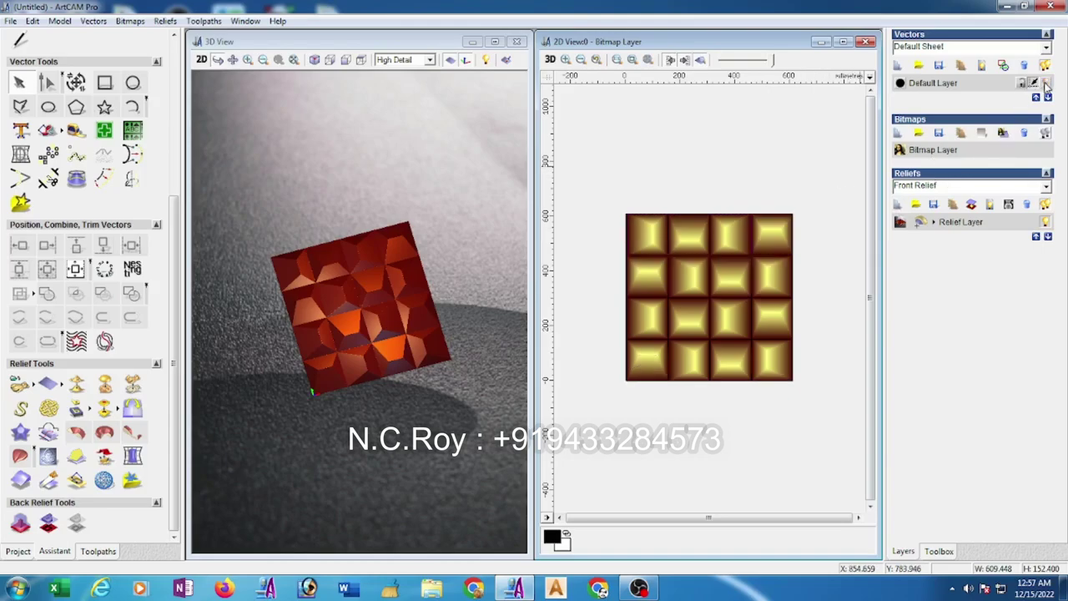
pyautogui.click(898, 66)
pyautogui.click(105, 82)
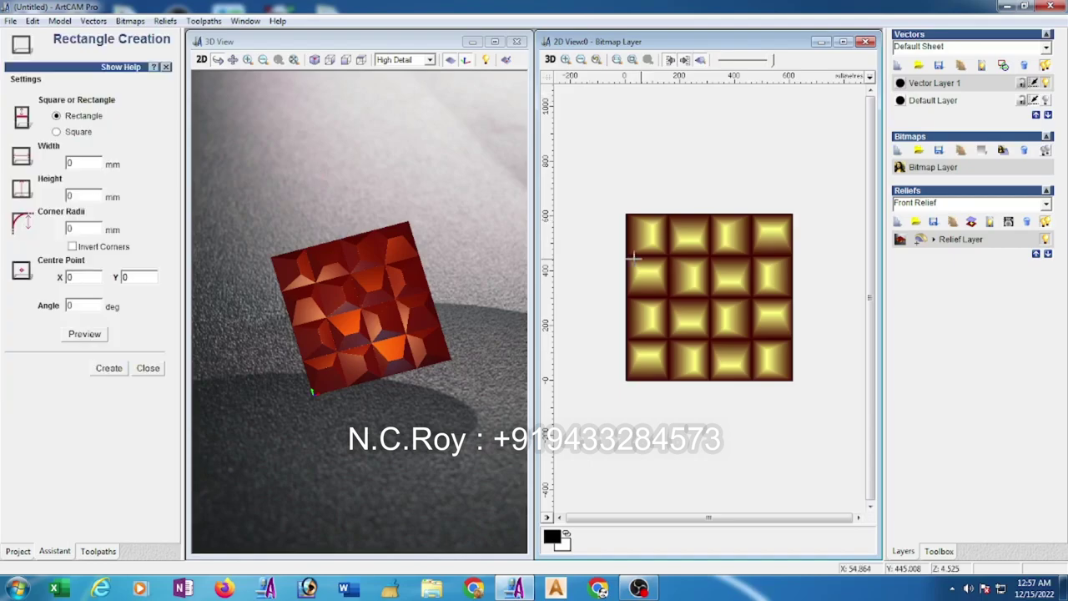
pyautogui.moveTo(610, 196); pyautogui.dragTo(755, 356)
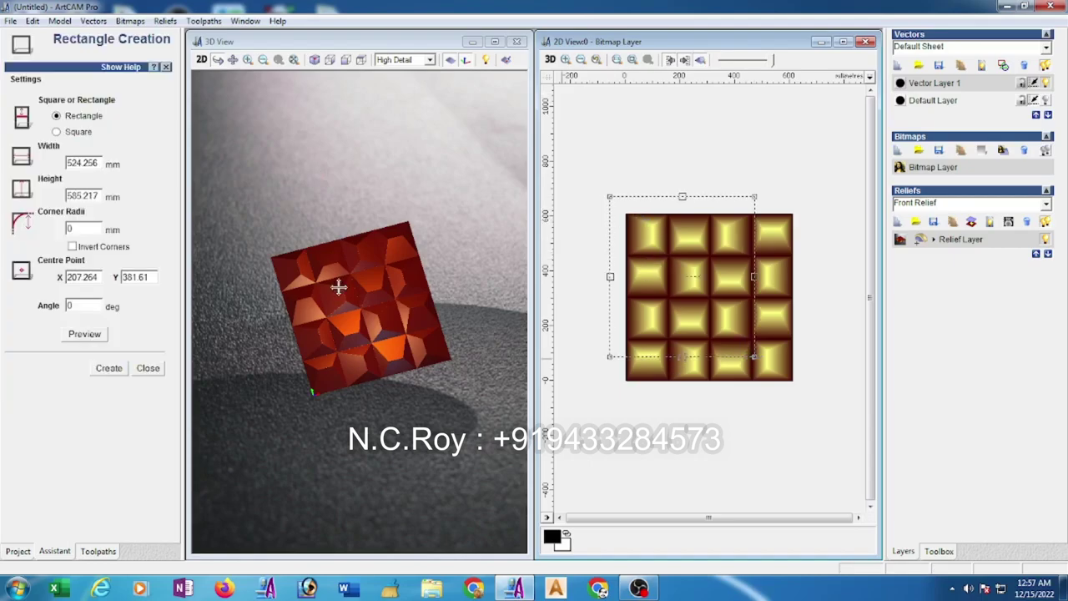
pyautogui.doubleClick(101, 163)
pyautogui.click(56, 132)
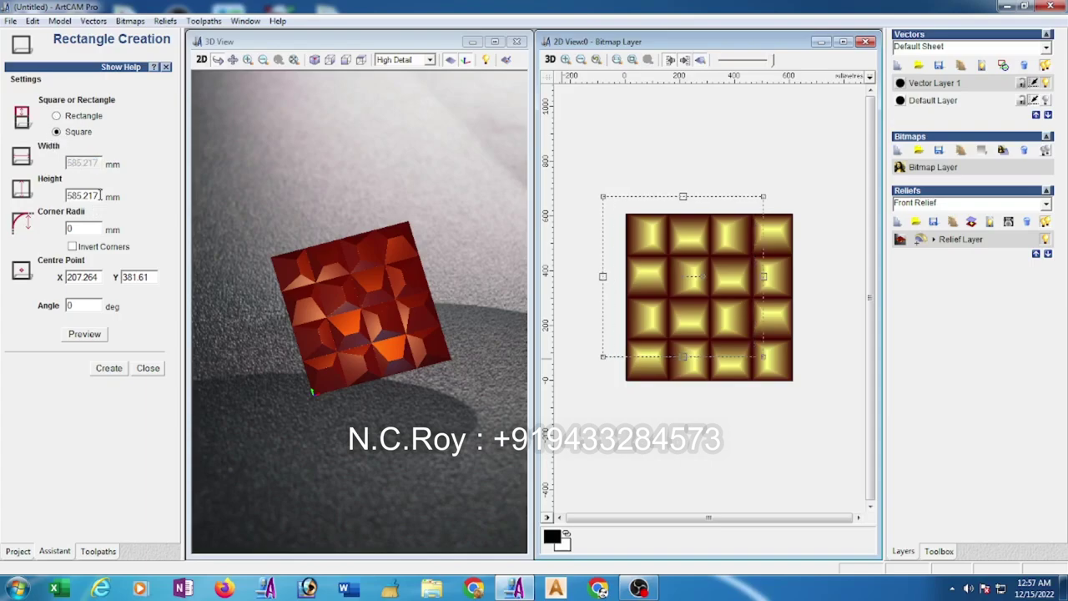
pyautogui.doubleClick(101, 196)
pyautogui.write('609.6')
pyautogui.click(108, 369)
pyautogui.click(148, 368)
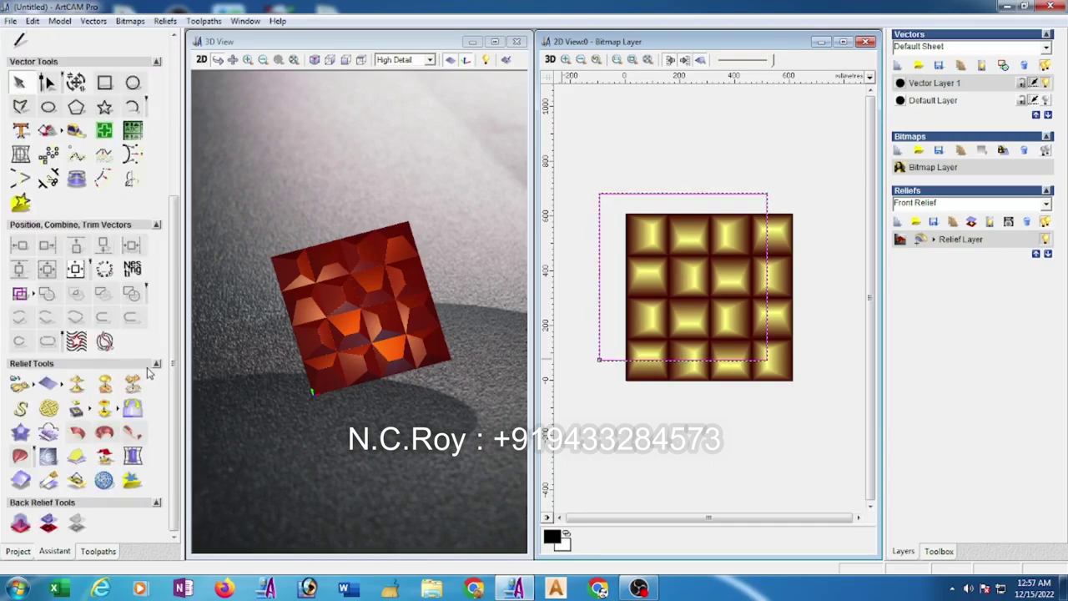
# Zoom to show the full panel and bring up the square vector's context menu
pyautogui.scroll(2, 613, 262)
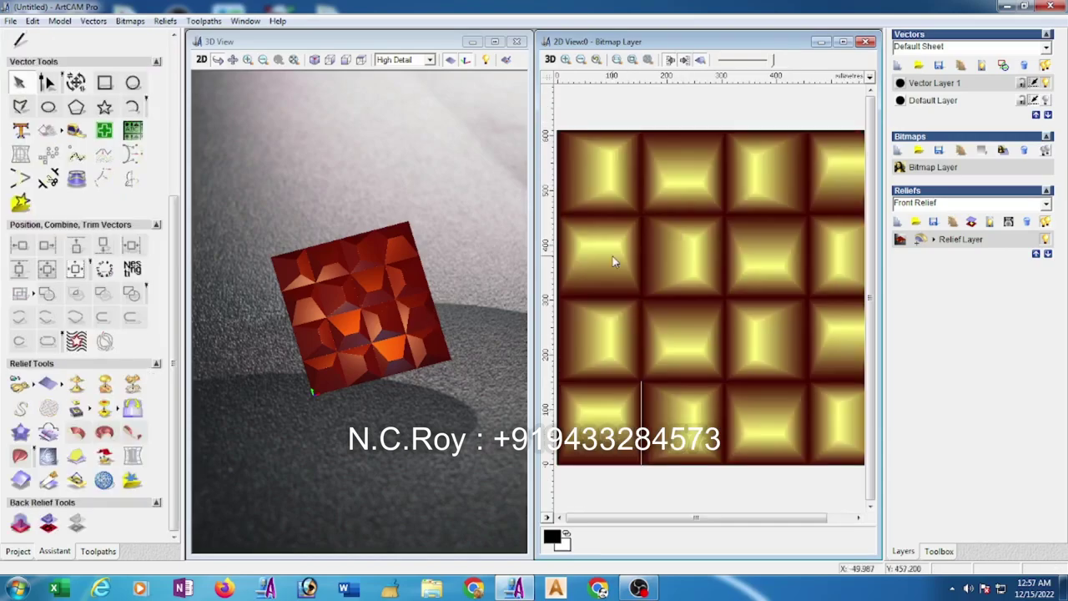
pyautogui.scroll(2, 595, 383)
pyautogui.scroll(-2, 597, 385)
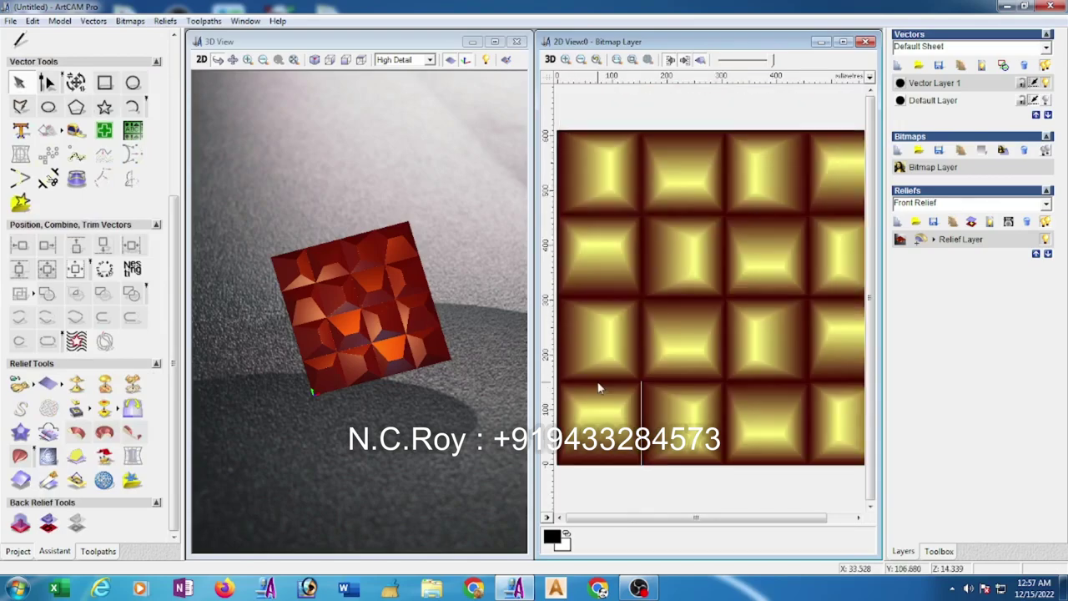
pyautogui.scroll(-2, 622, 368)
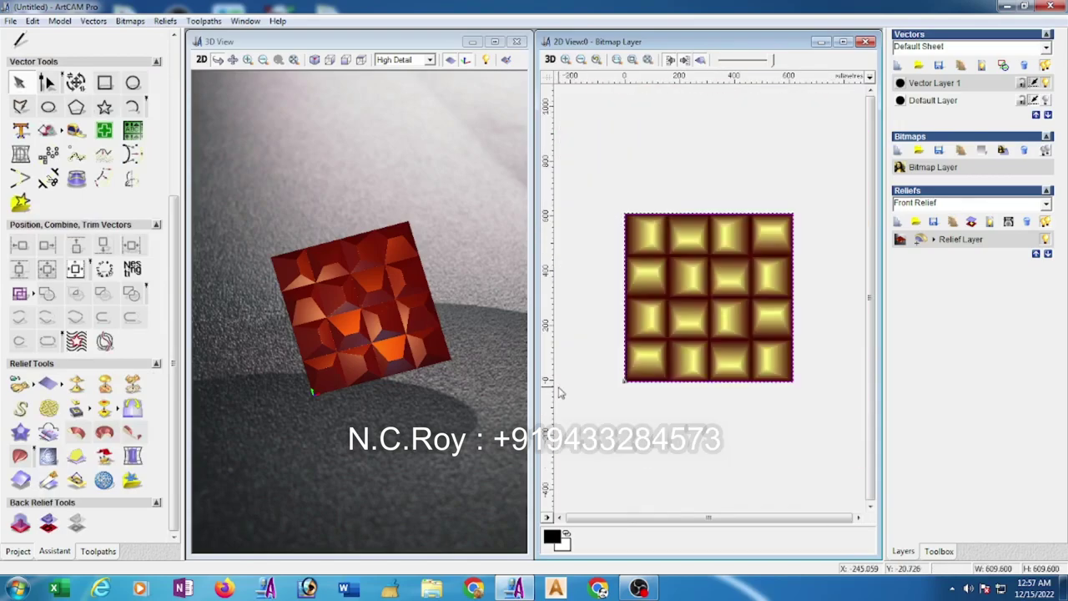
pyautogui.rightClick(624, 365)
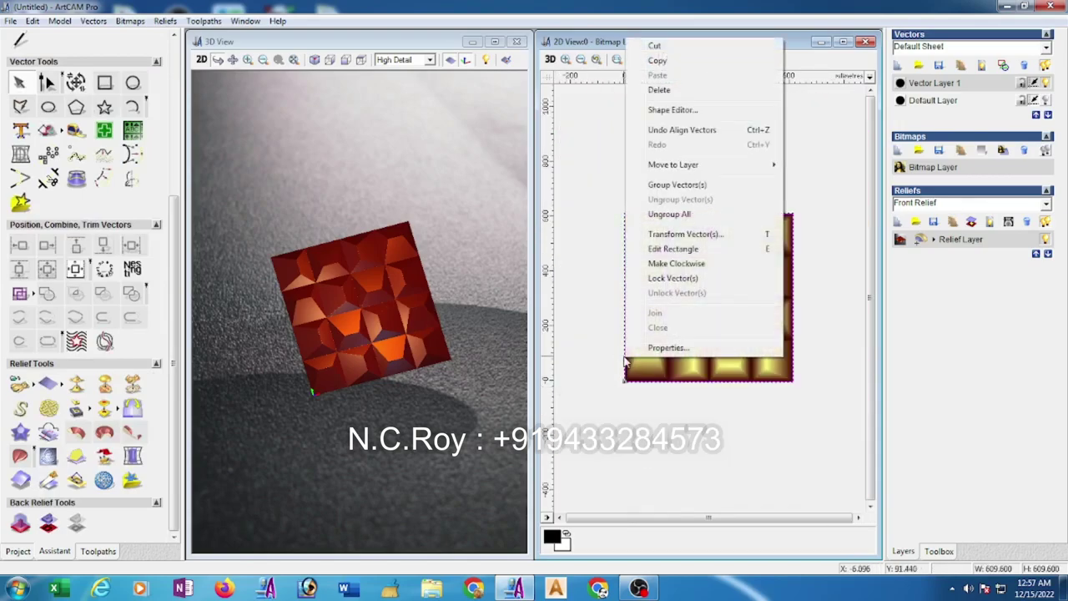
# Set the shape's start height to 0.1 in the Shape Editor
pyautogui.click(669, 110)
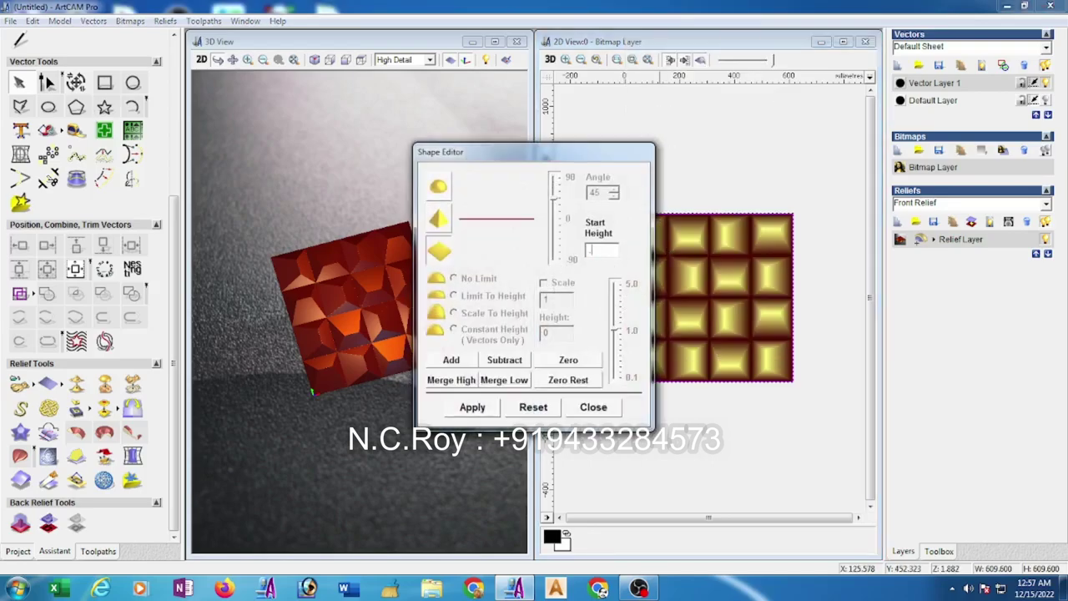
pyautogui.write('0.1')
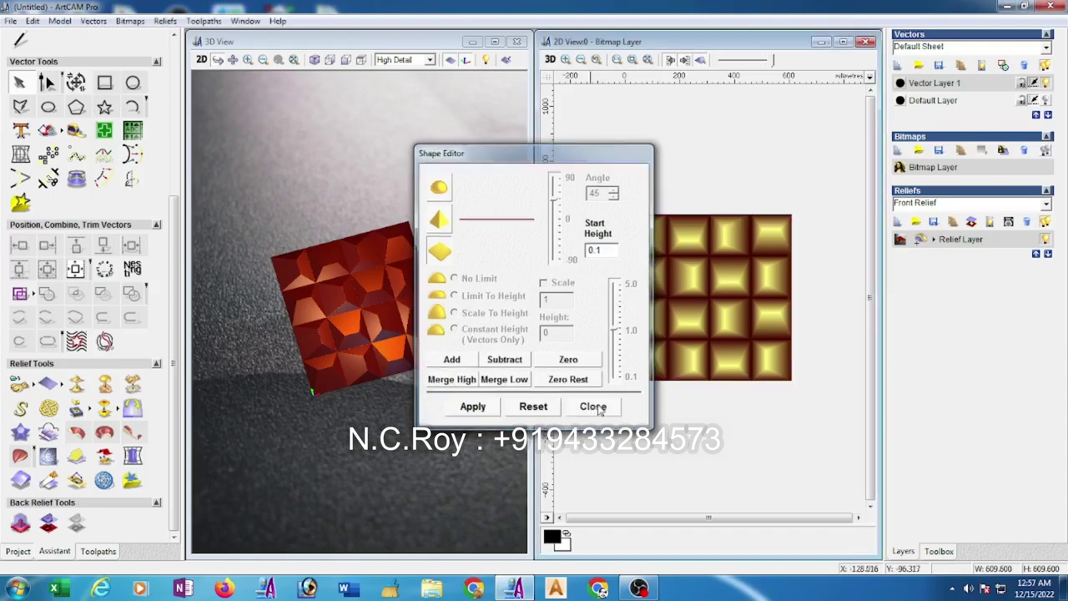
pyautogui.click(592, 409)
# Offset the boundary square inwards by 25 mm
pyautogui.click(631, 382)
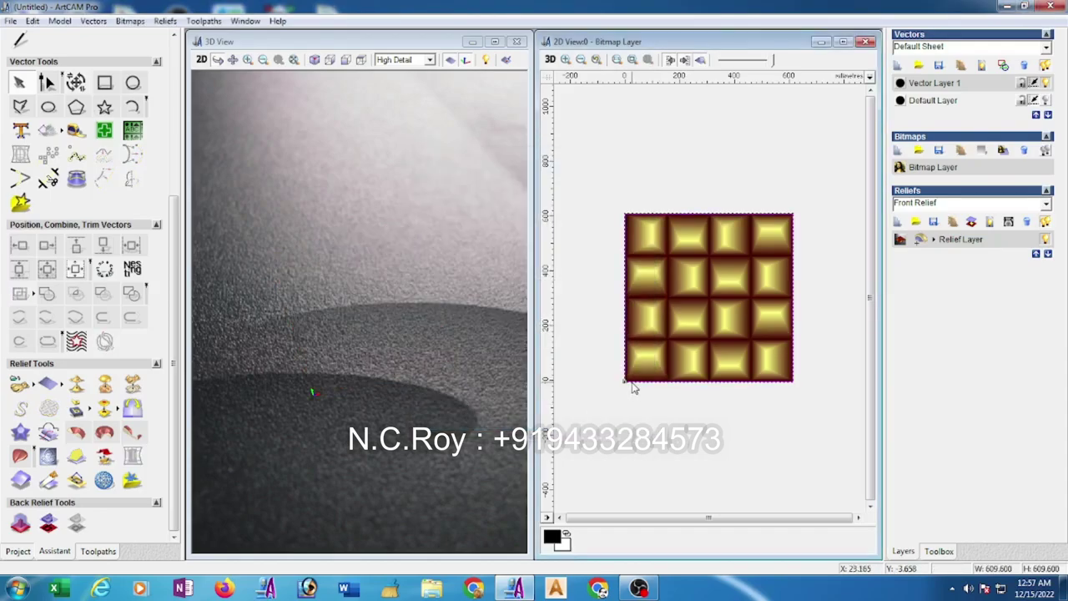
pyautogui.click(99, 182)
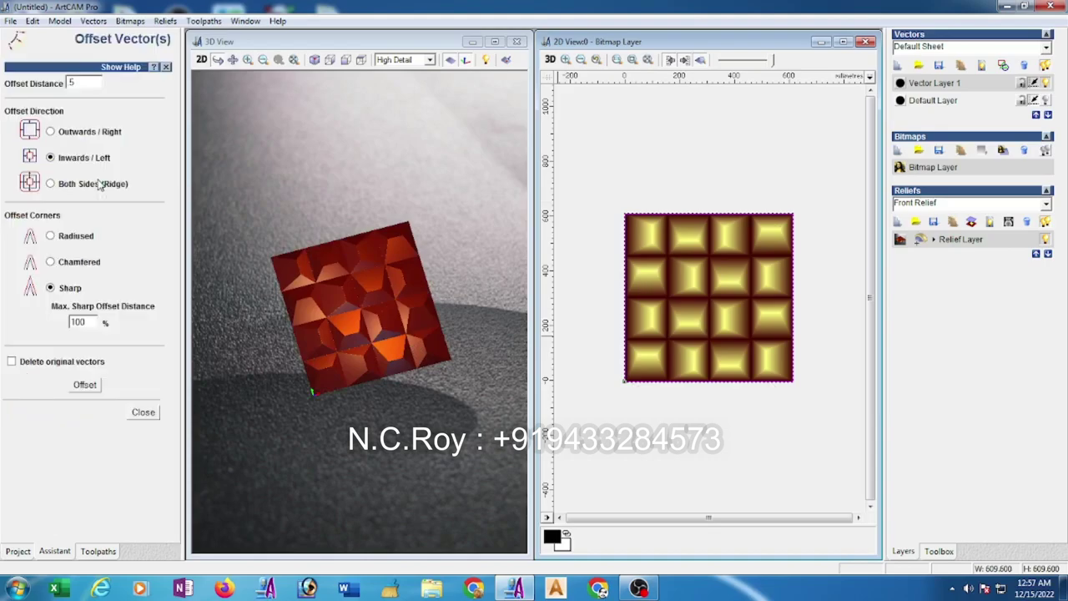
pyautogui.doubleClick(84, 81)
pyautogui.write('25')
pyautogui.click(92, 388)
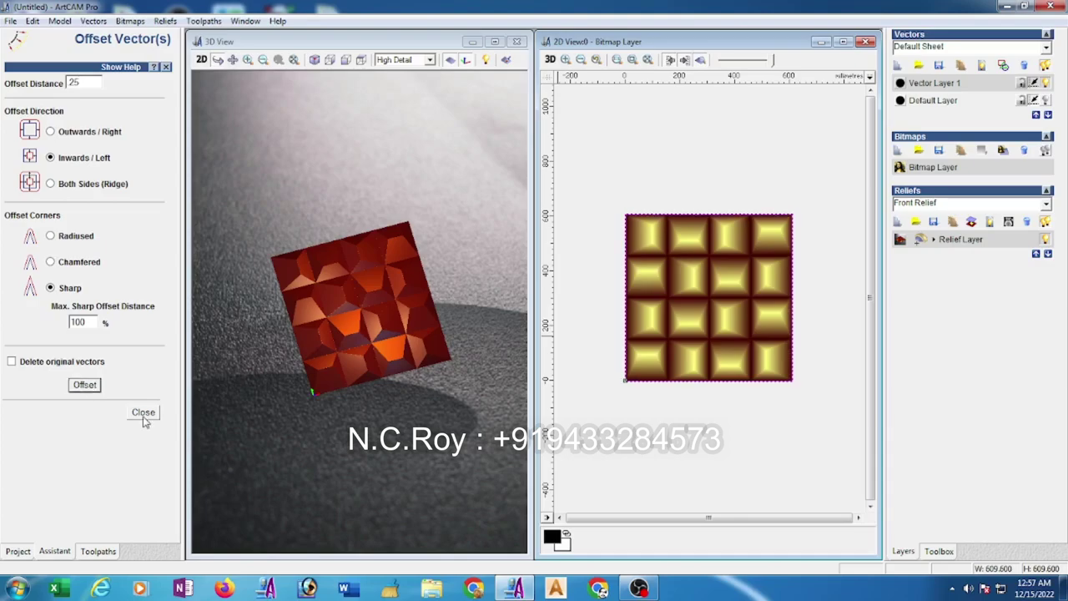
pyautogui.click(142, 412)
# Nudge the bitmap-edge vector slightly right and bring up the toolpath tools
pyautogui.scroll(2, 632, 362)
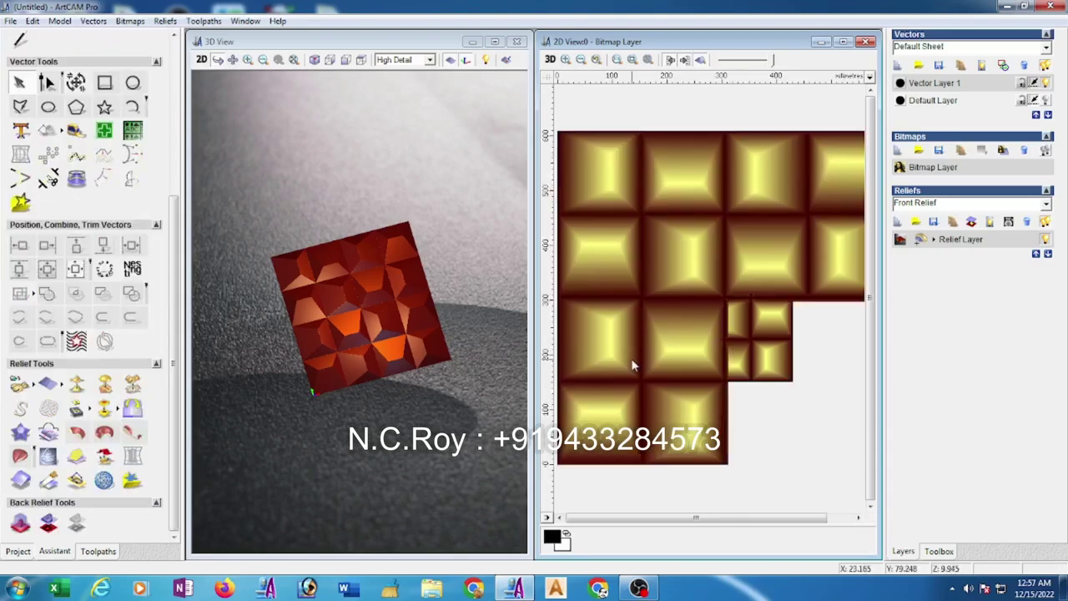
pyautogui.scroll(-1, 614, 348)
pyautogui.scroll(4, 615, 294)
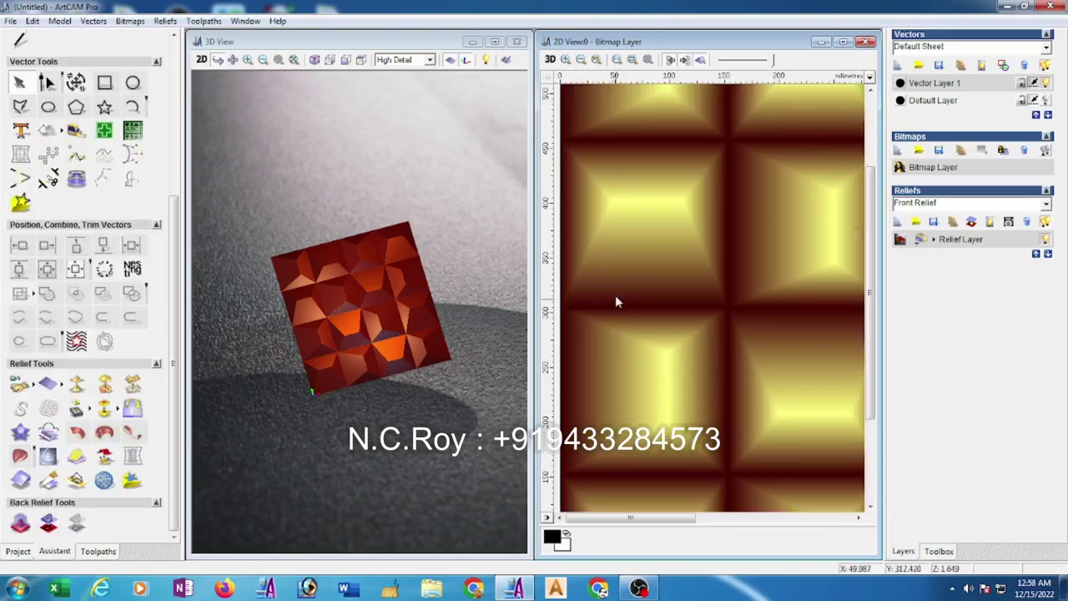
pyautogui.scroll(2, 615, 295)
pyautogui.scroll(2, 703, 375)
pyautogui.scroll(2, 704, 374)
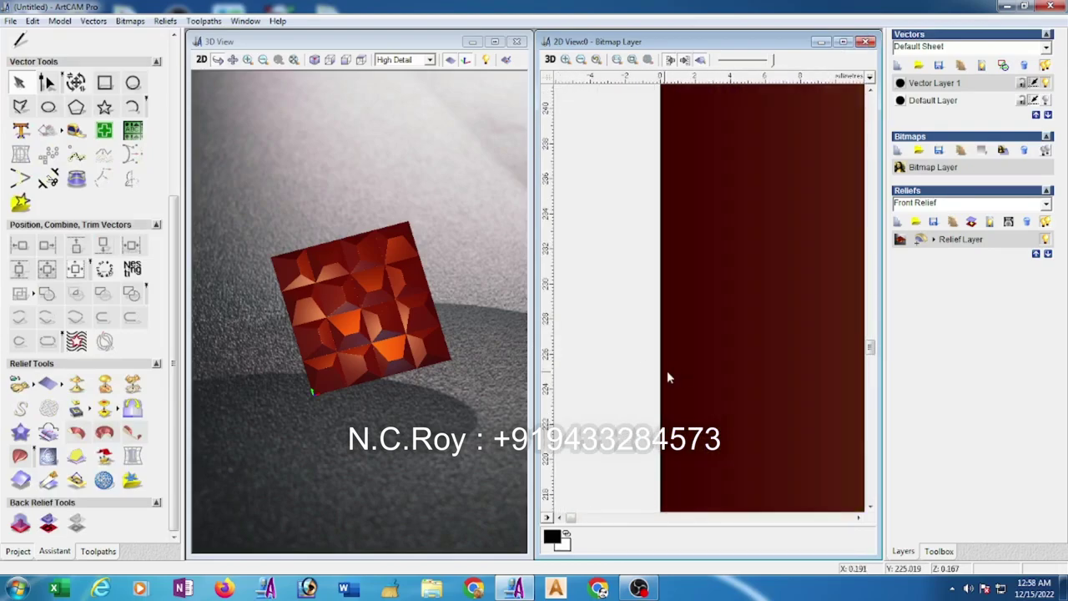
pyautogui.click(661, 380)
pyautogui.moveTo(663, 377); pyautogui.dragTo(666, 378)
pyautogui.scroll(-3, 712, 314)
pyautogui.scroll(-3, 712, 314)
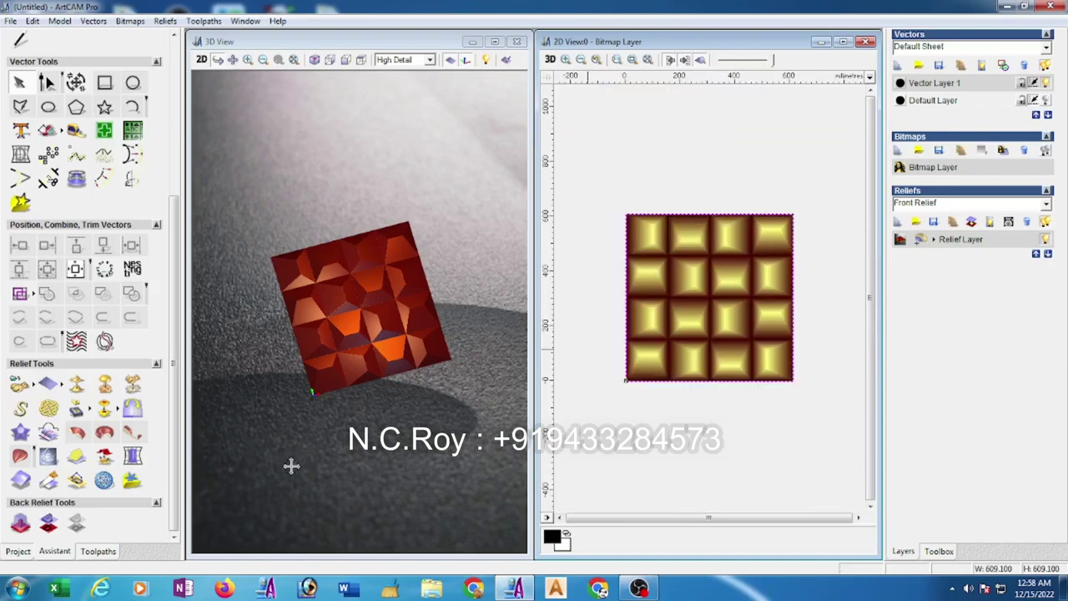
pyautogui.click(97, 553)
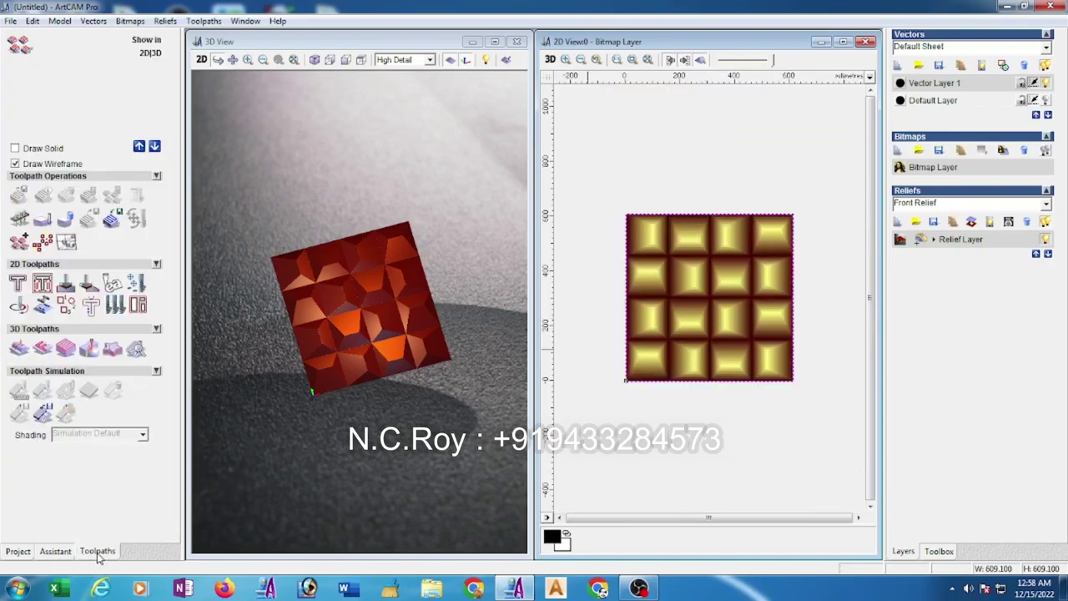
# Calculate a raster Machine Relief toolpath inside the selected vector using Ball Nose 6 mm and 40 mm material
pyautogui.click(19, 349)
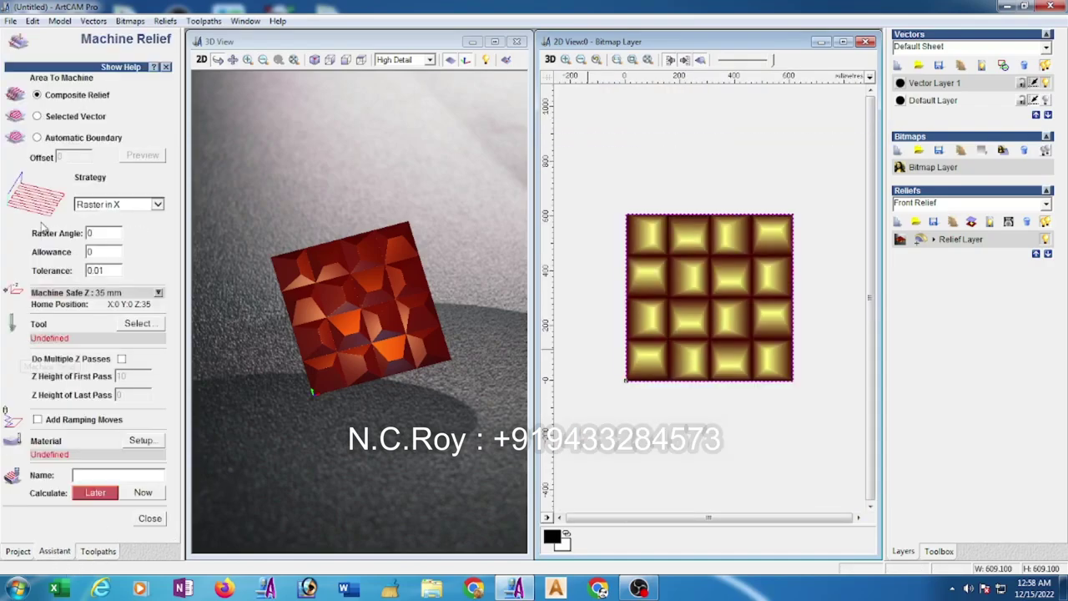
pyautogui.click(38, 116)
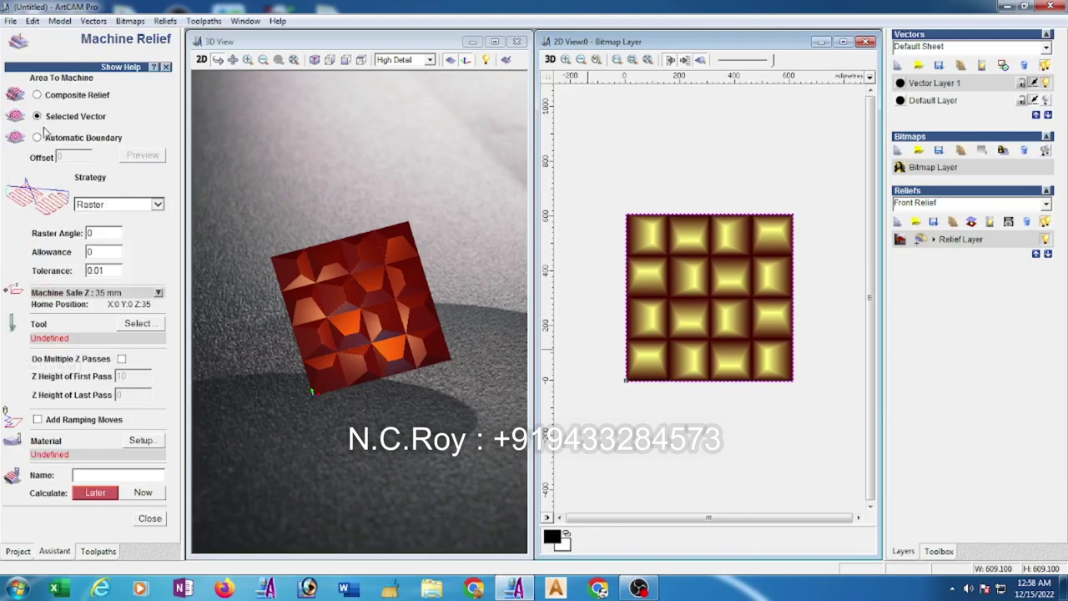
pyautogui.click(137, 324)
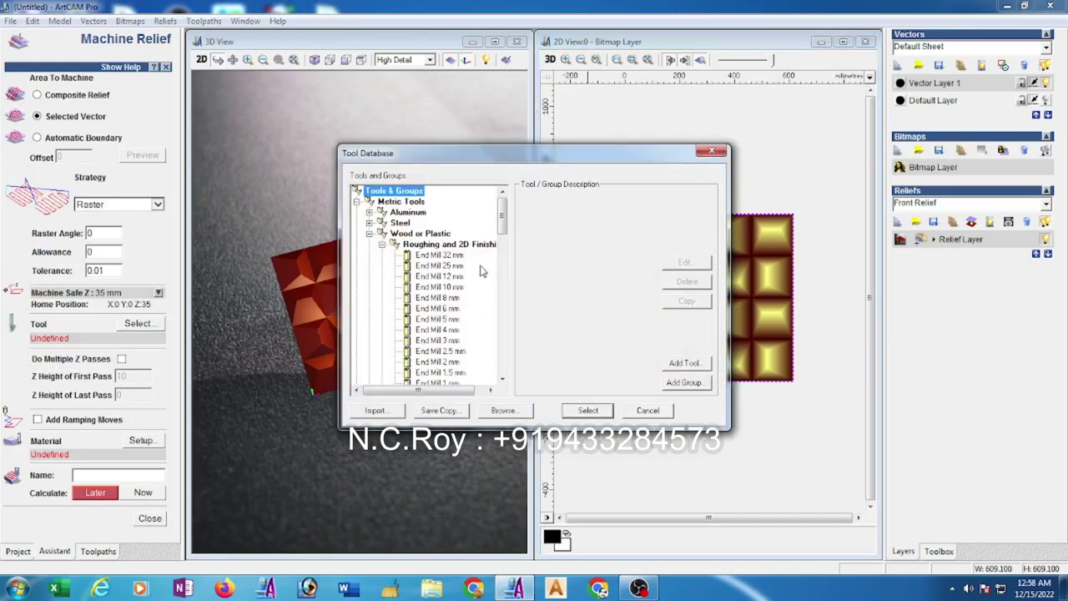
pyautogui.moveTo(502, 219); pyautogui.dragTo(503, 247)
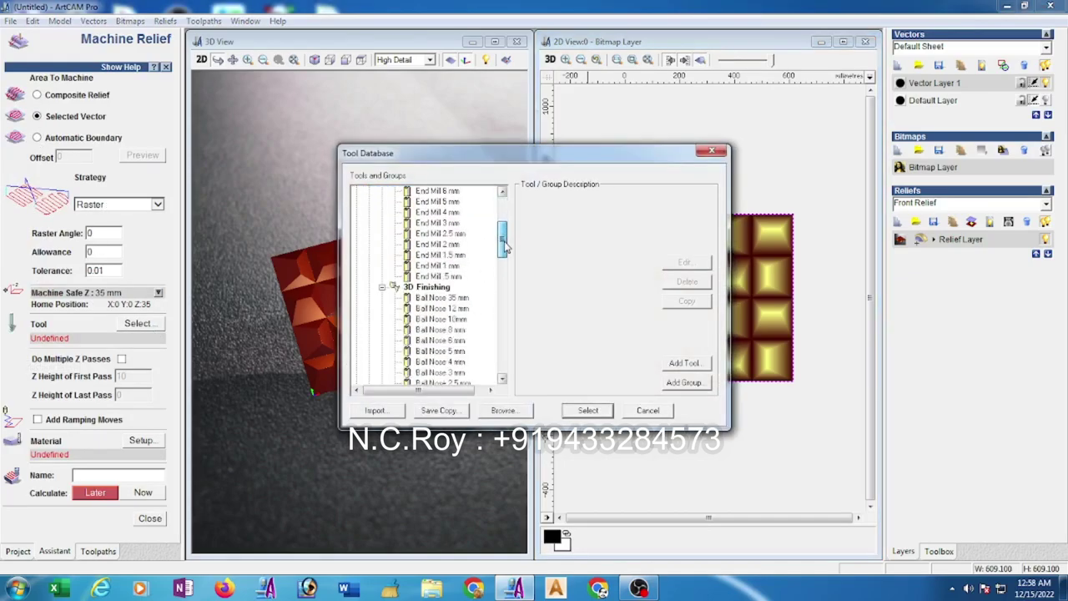
pyautogui.click(442, 331)
pyautogui.click(687, 264)
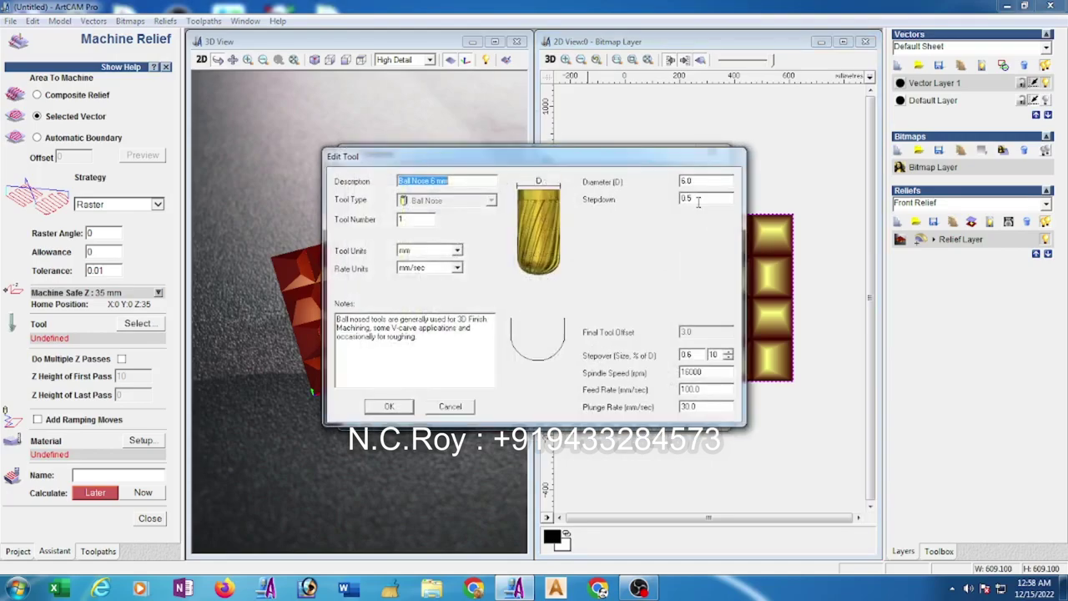
pyautogui.click(389, 406)
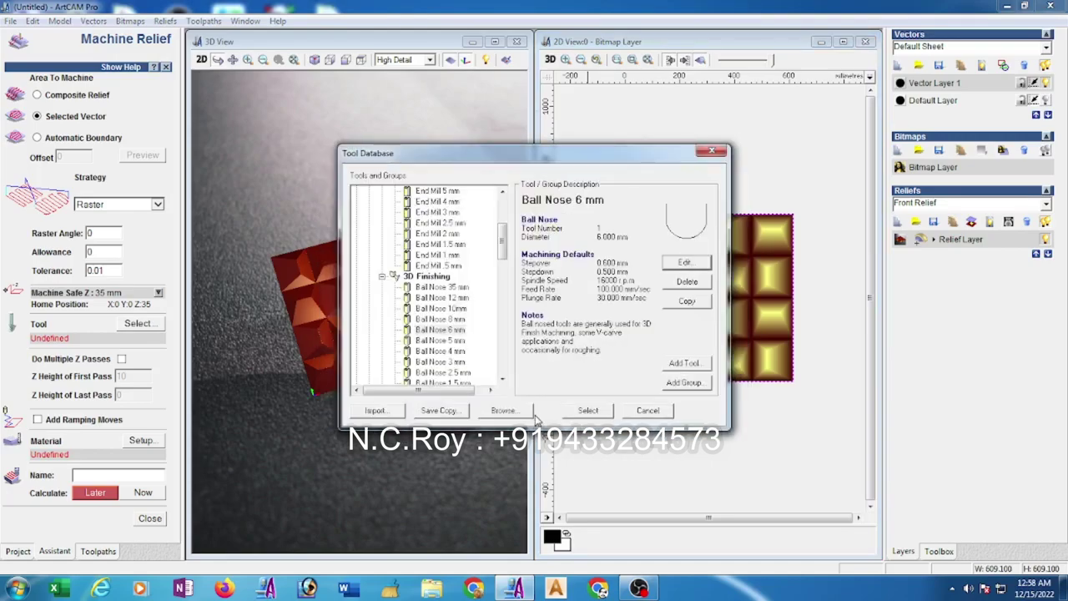
pyautogui.click(586, 410)
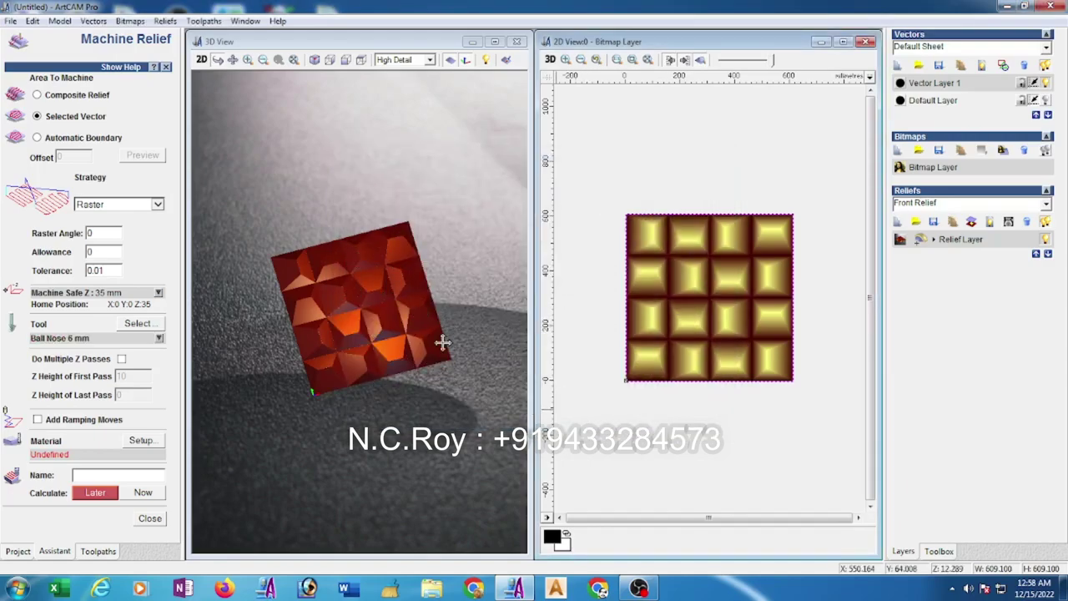
pyautogui.click(142, 440)
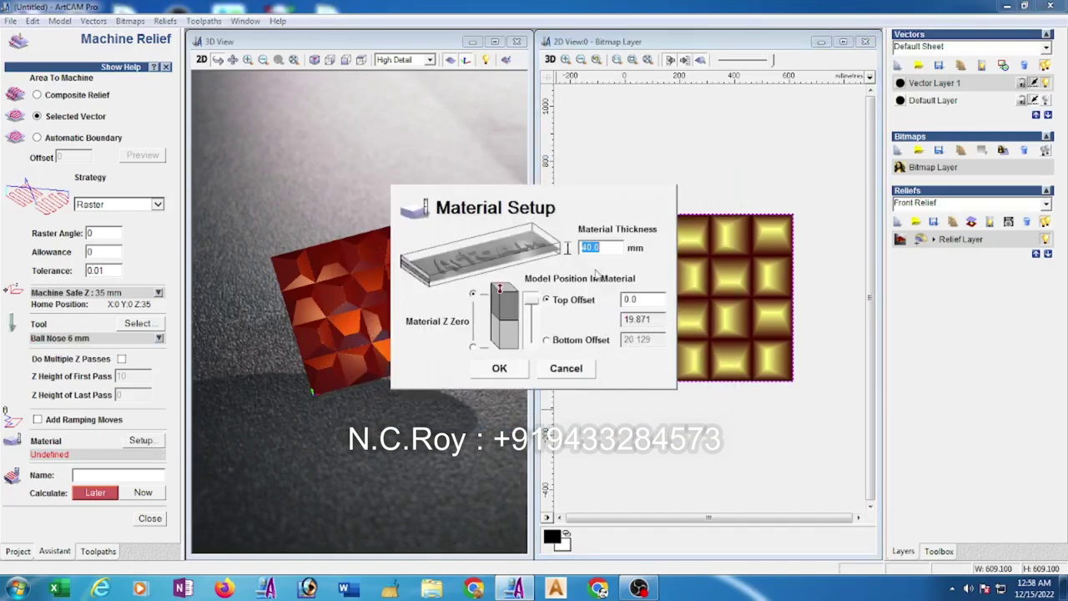
pyautogui.click(499, 371)
pyautogui.click(147, 493)
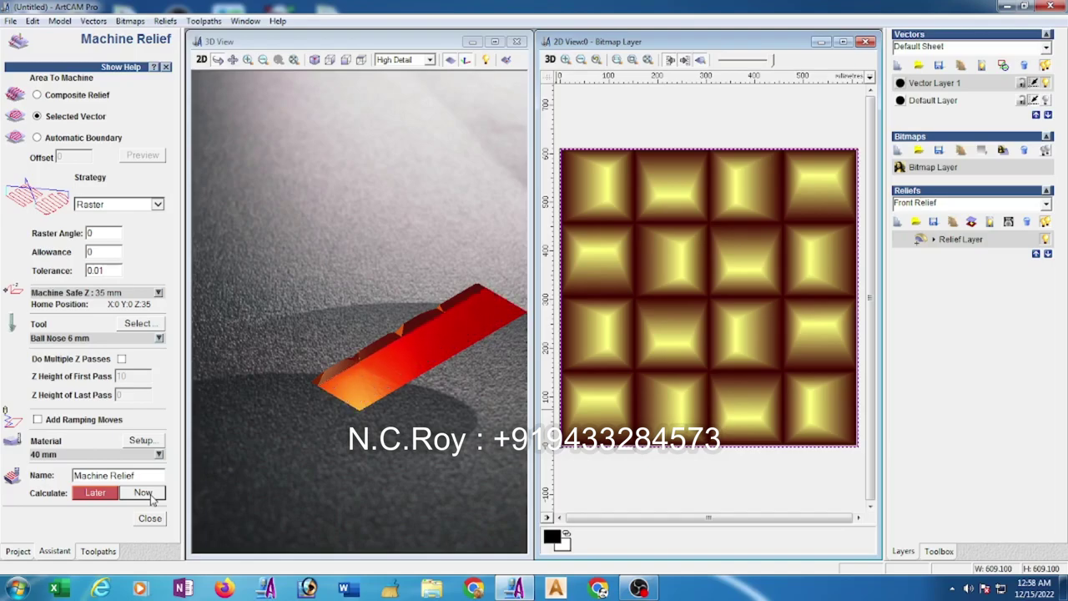
# Switch to isometric view, maximise the 3D view, and run the fast toolpath simulation
pyautogui.click(361, 60)
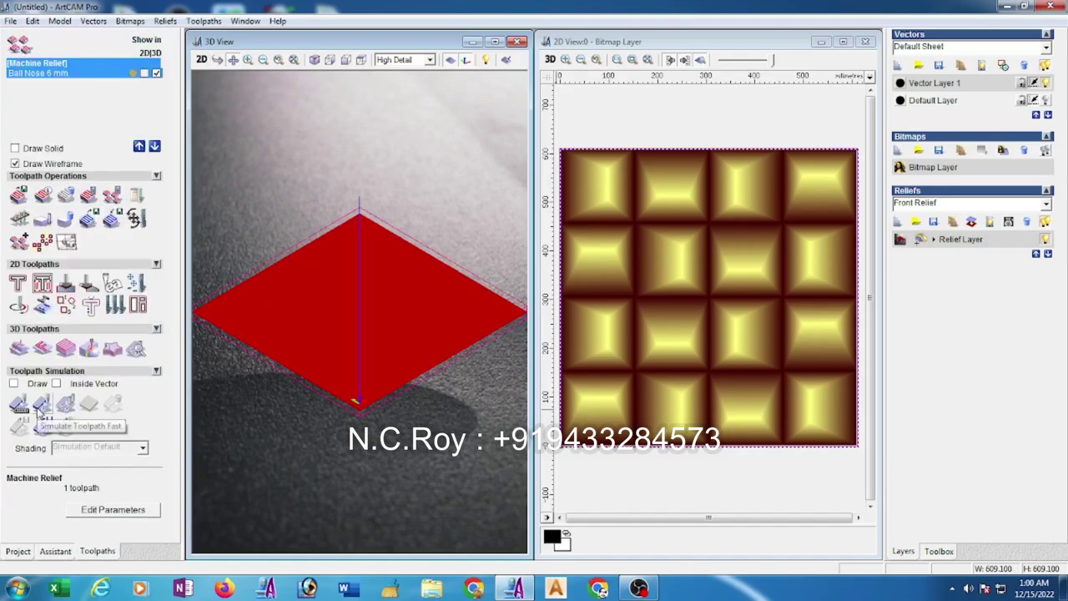
pyautogui.doubleClick(359, 42)
pyautogui.click(357, 44)
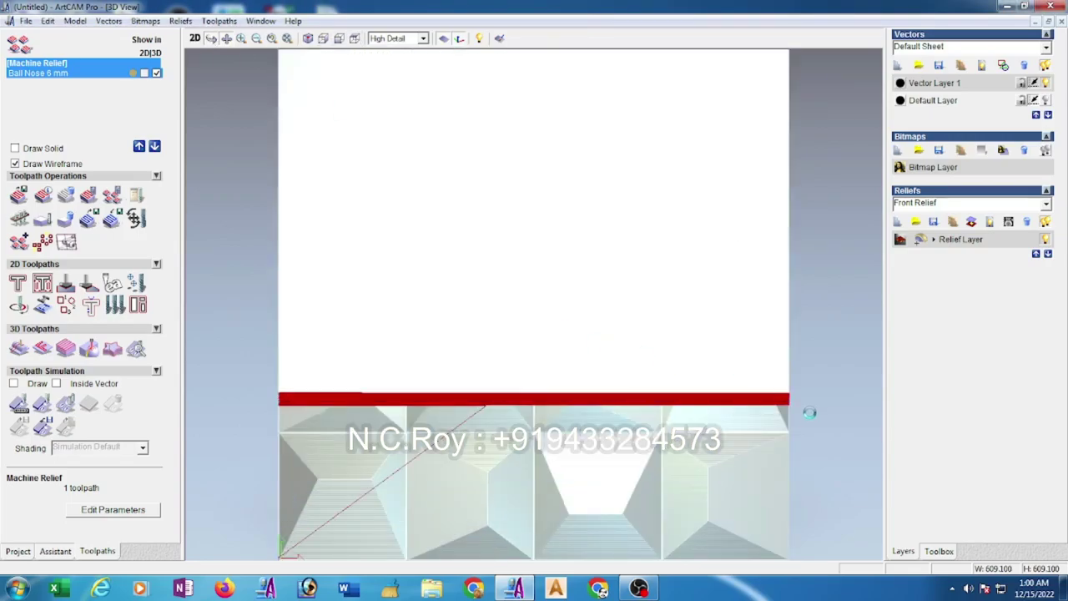
# Decline abandoning the simulation, let it finish, then rotate the carved sixteen-tile panel to inspect it
pyautogui.click(197, 39)
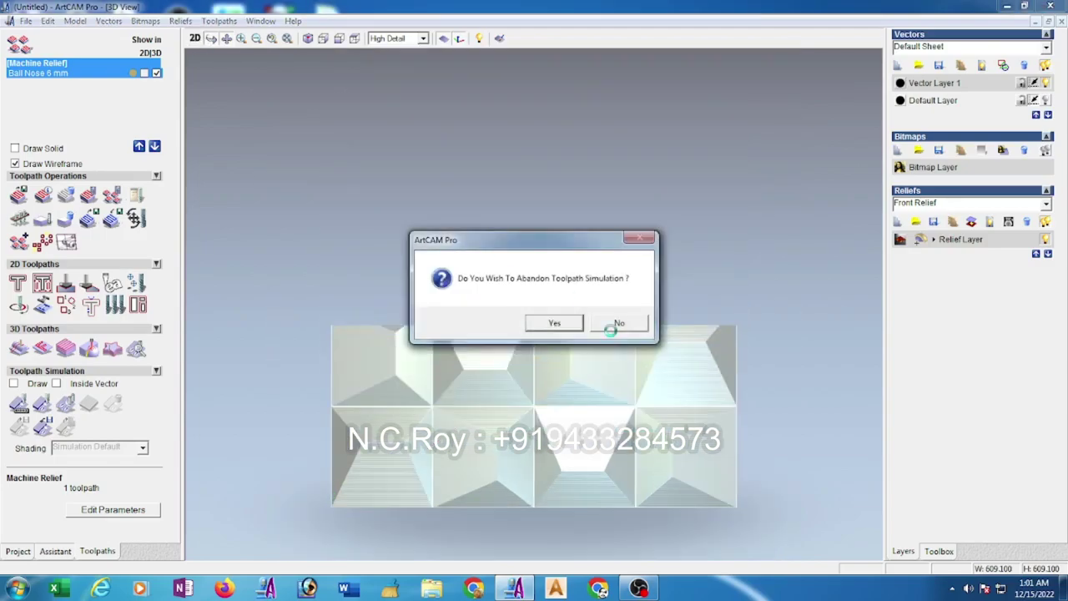
pyautogui.click(611, 329)
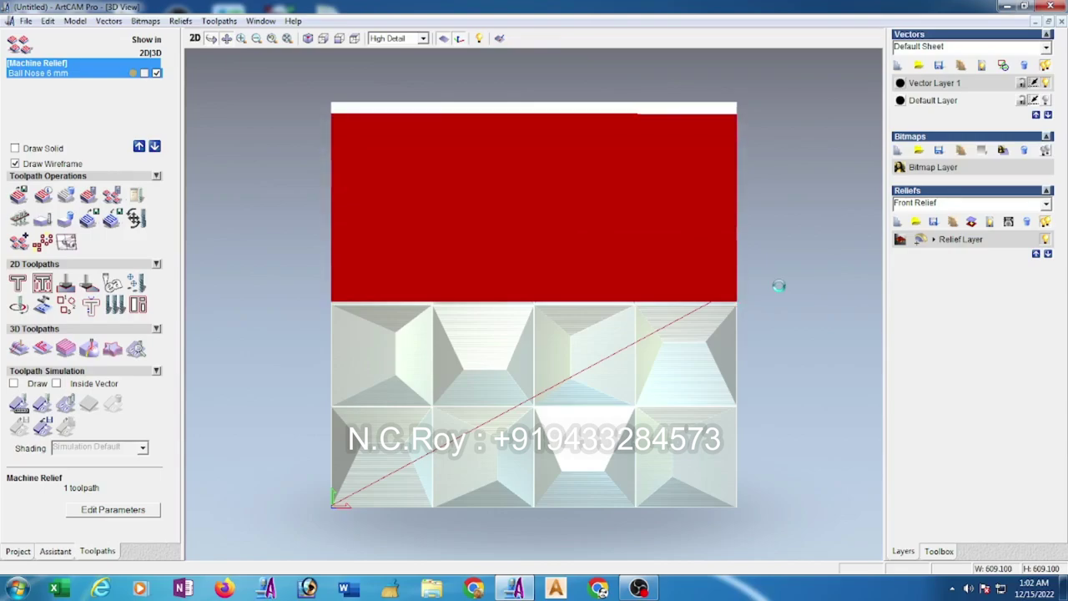
pyautogui.moveTo(779, 286)
pyautogui.mouseDown()
pyautogui.moveTo(683, 280)
pyautogui.moveTo(792, 333)
pyautogui.mouseUp()
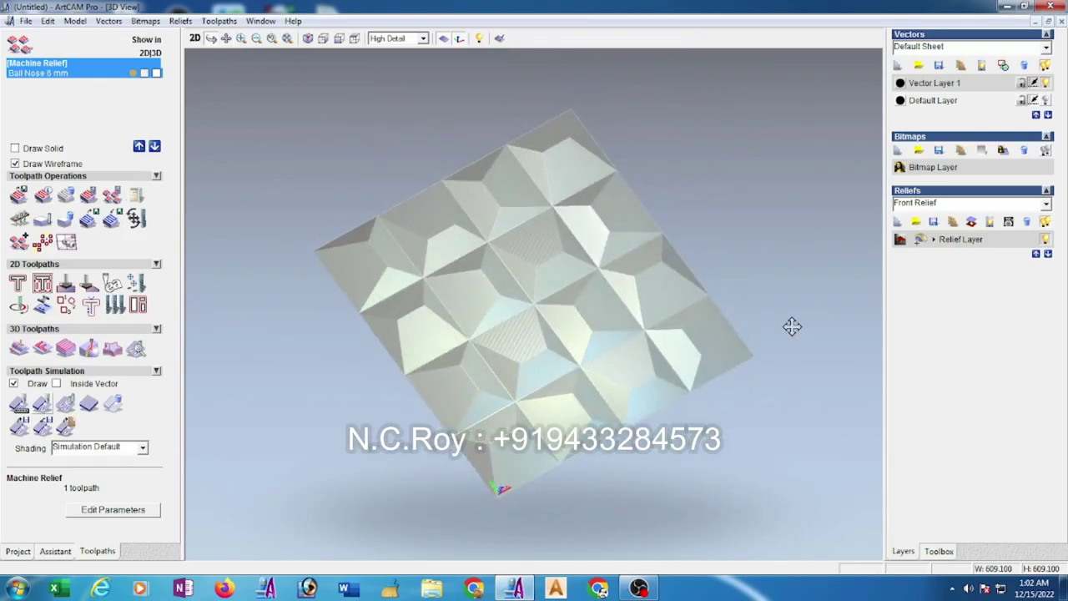